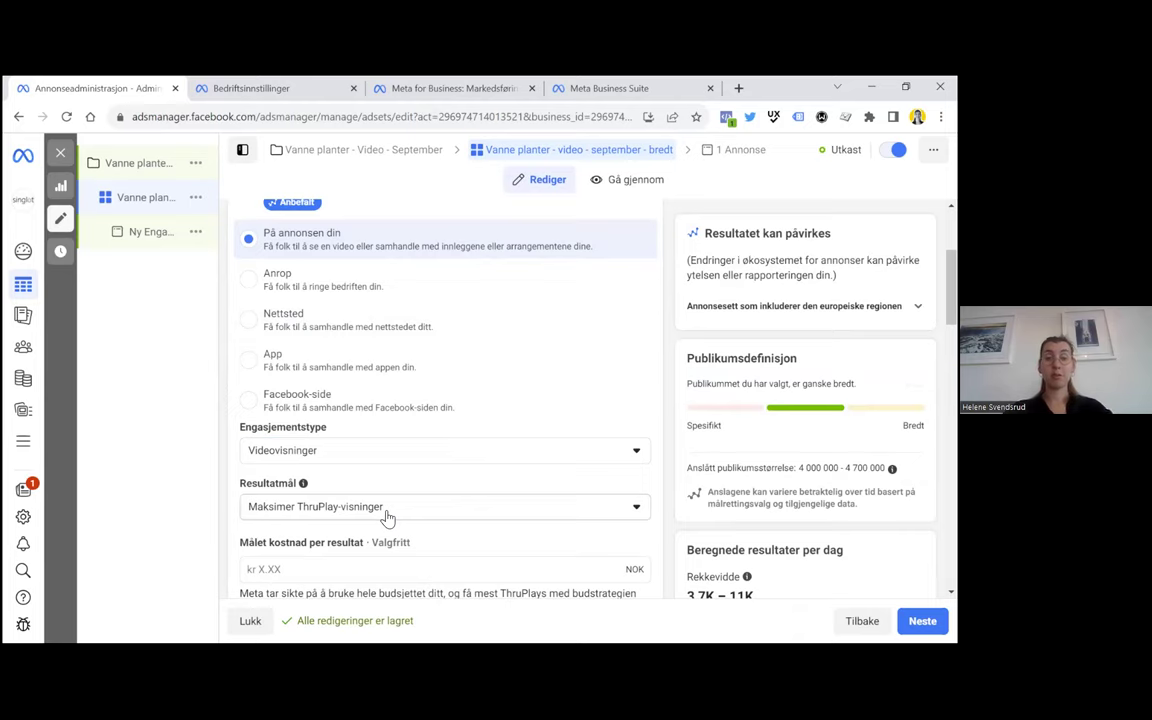
# Set the ad set's result goal (Resultatmål) to "Maksimer 2-sekunders kontinuerlige videovisninger"
pyautogui.click(387, 510)
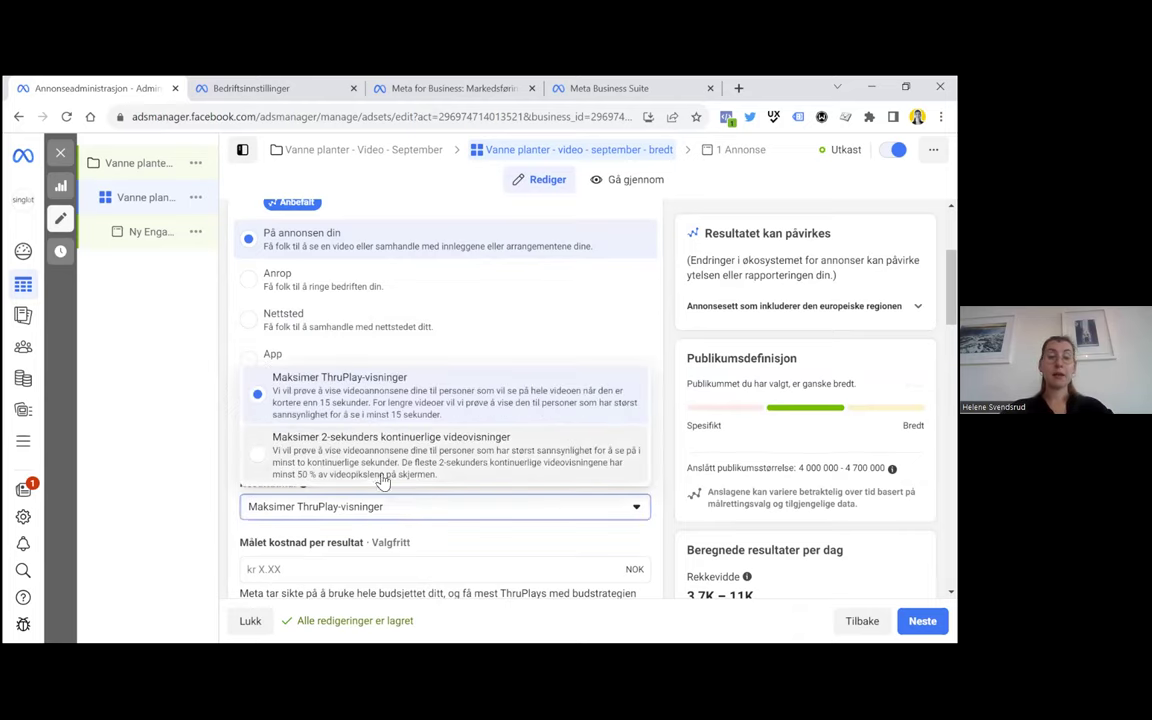
pyautogui.click(342, 428)
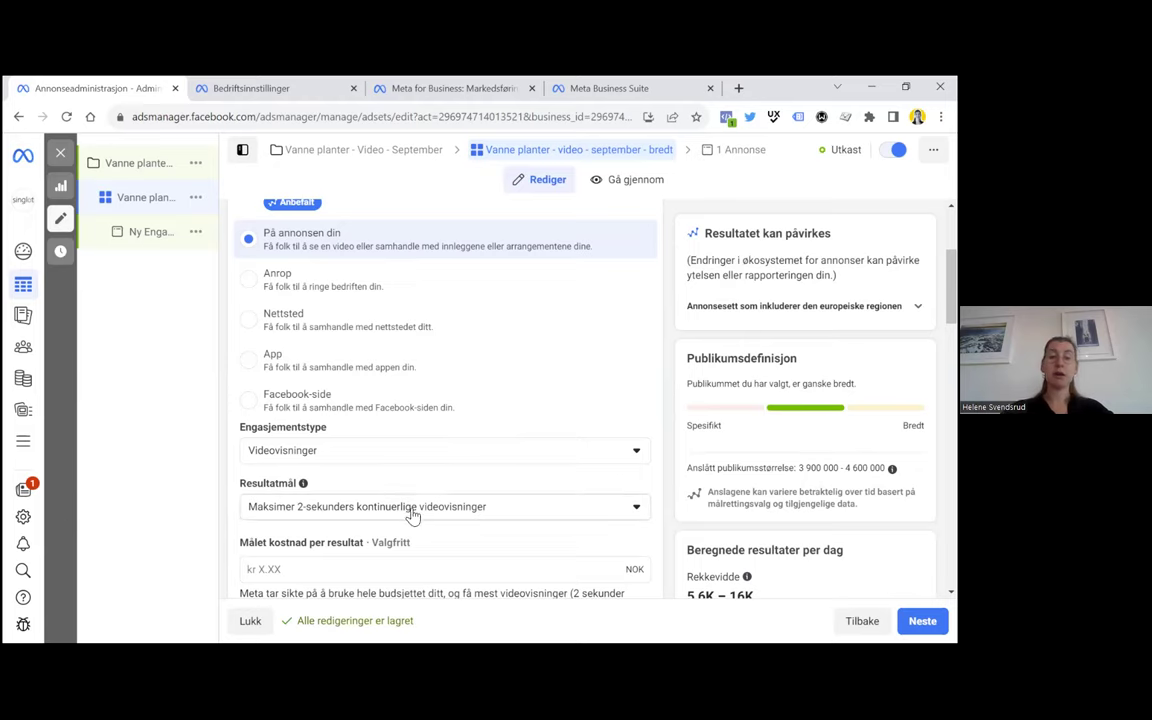
# Examine the available budget types in the ad set's budget and schedule section without changing the selection
pyautogui.scroll(-3, 478, 470)
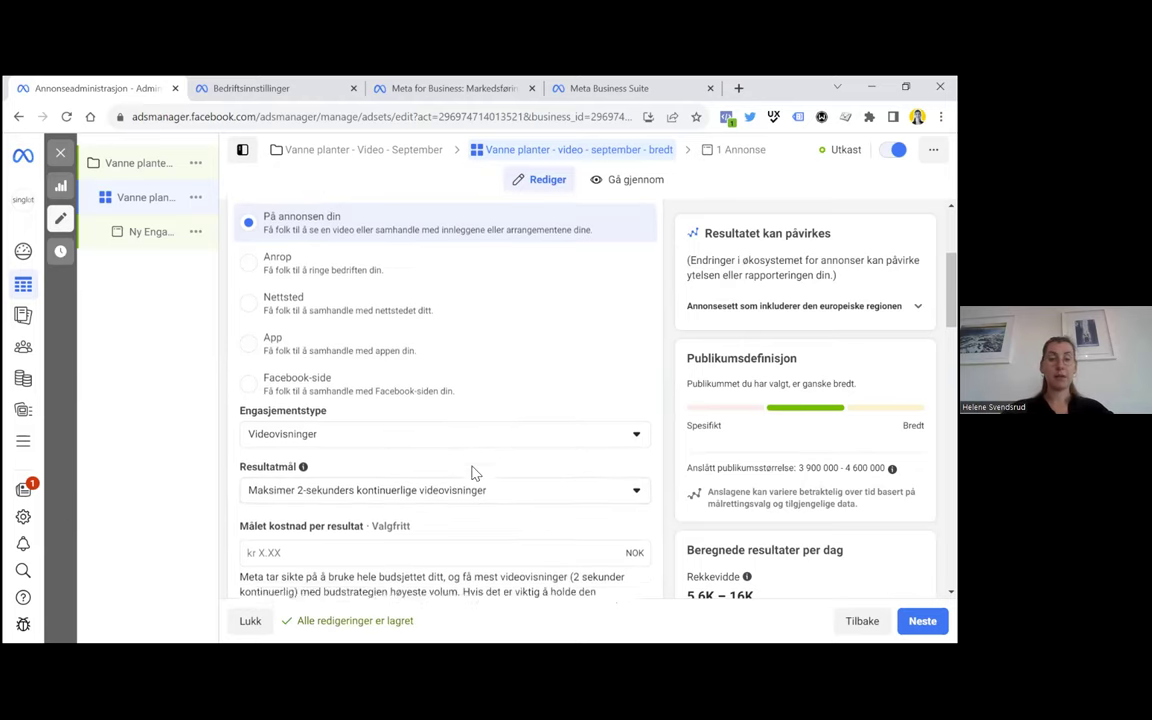
pyautogui.scroll(-5, 475, 467)
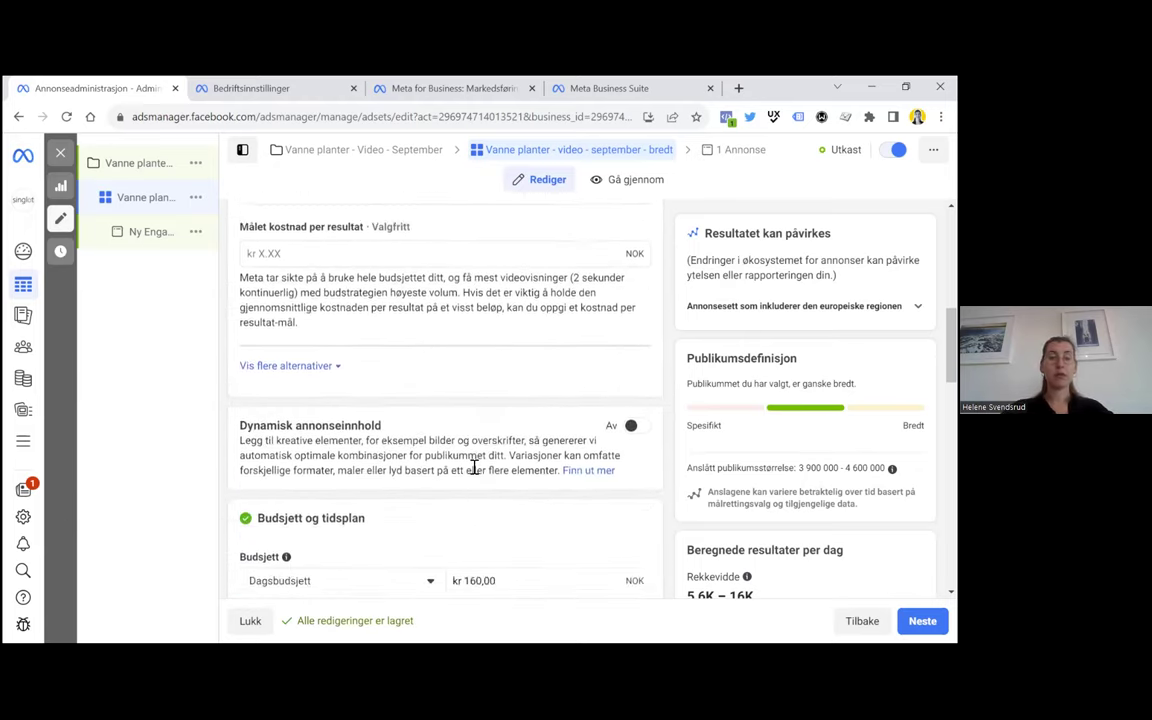
pyautogui.scroll(-2, 414, 429)
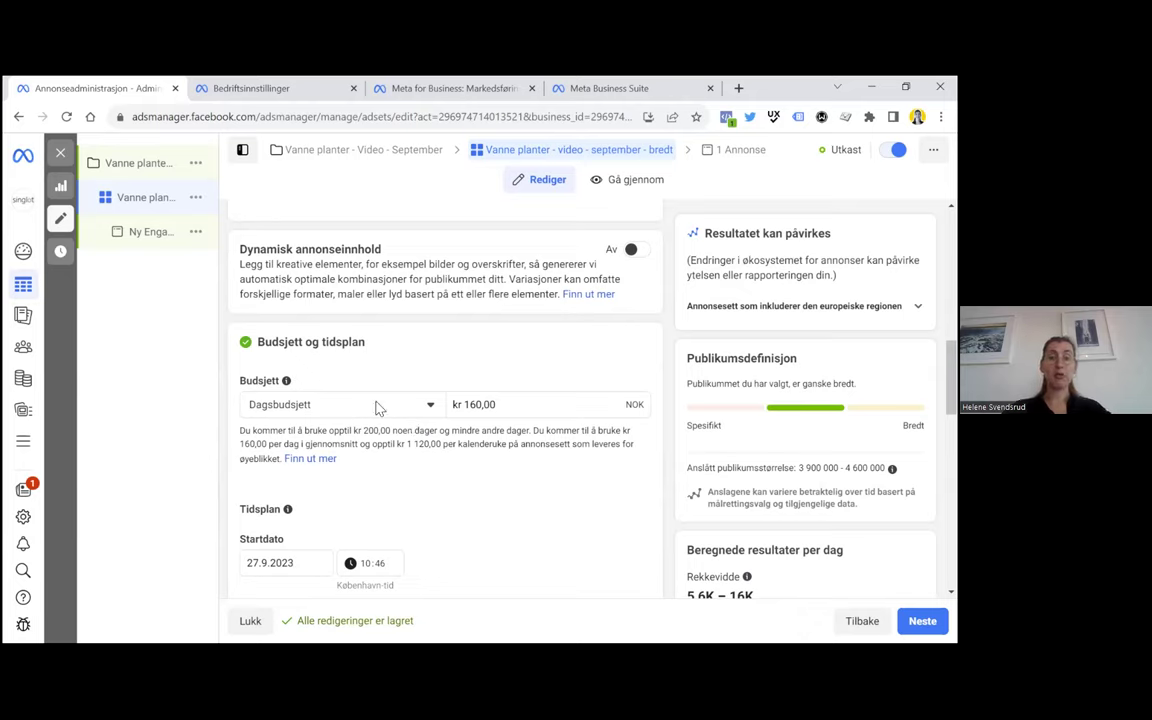
pyautogui.click(291, 404)
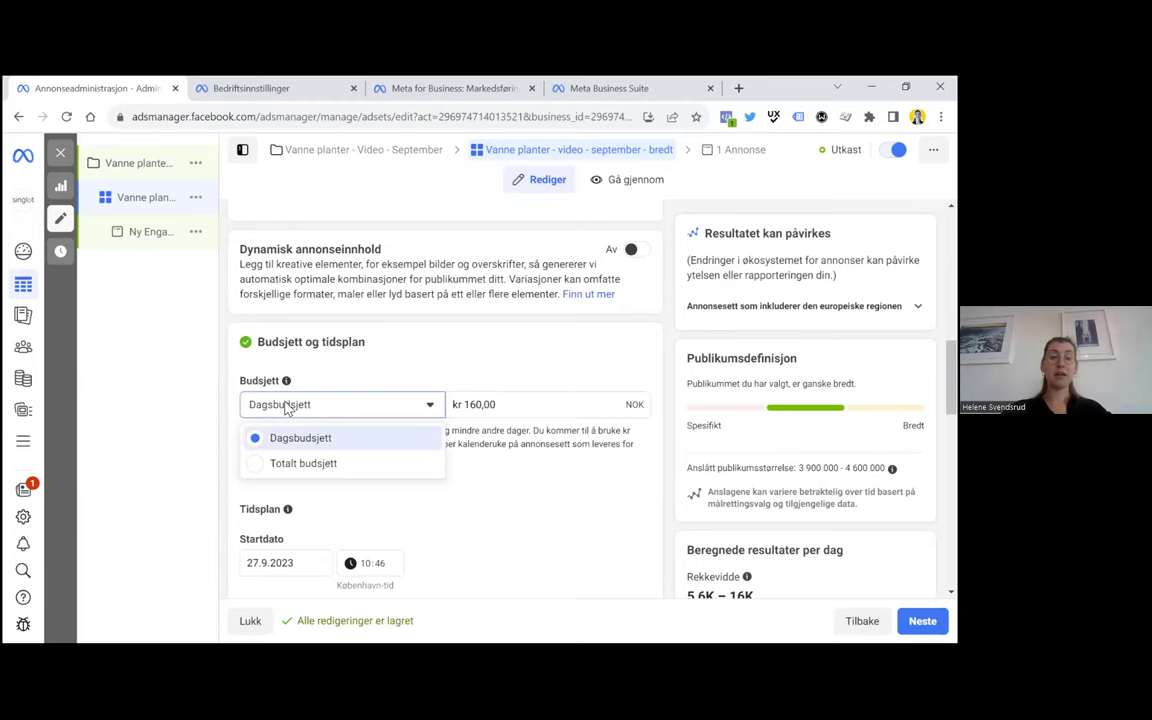
pyautogui.rightClick(477, 508)
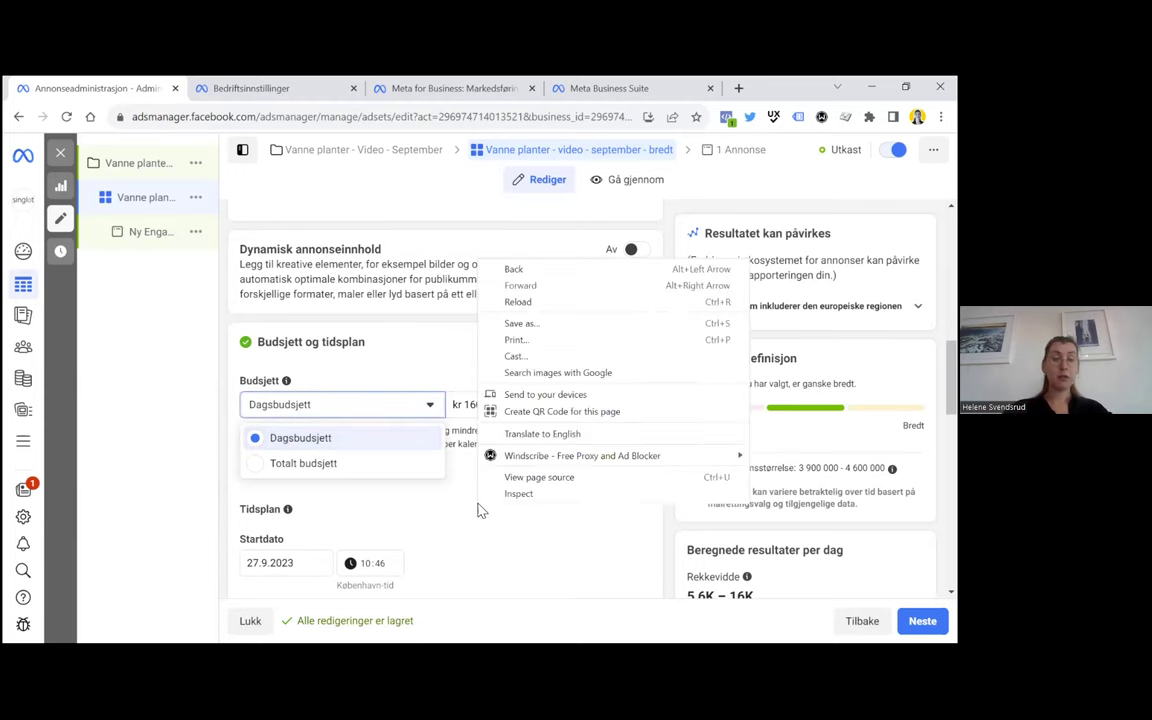
pyautogui.click(449, 513)
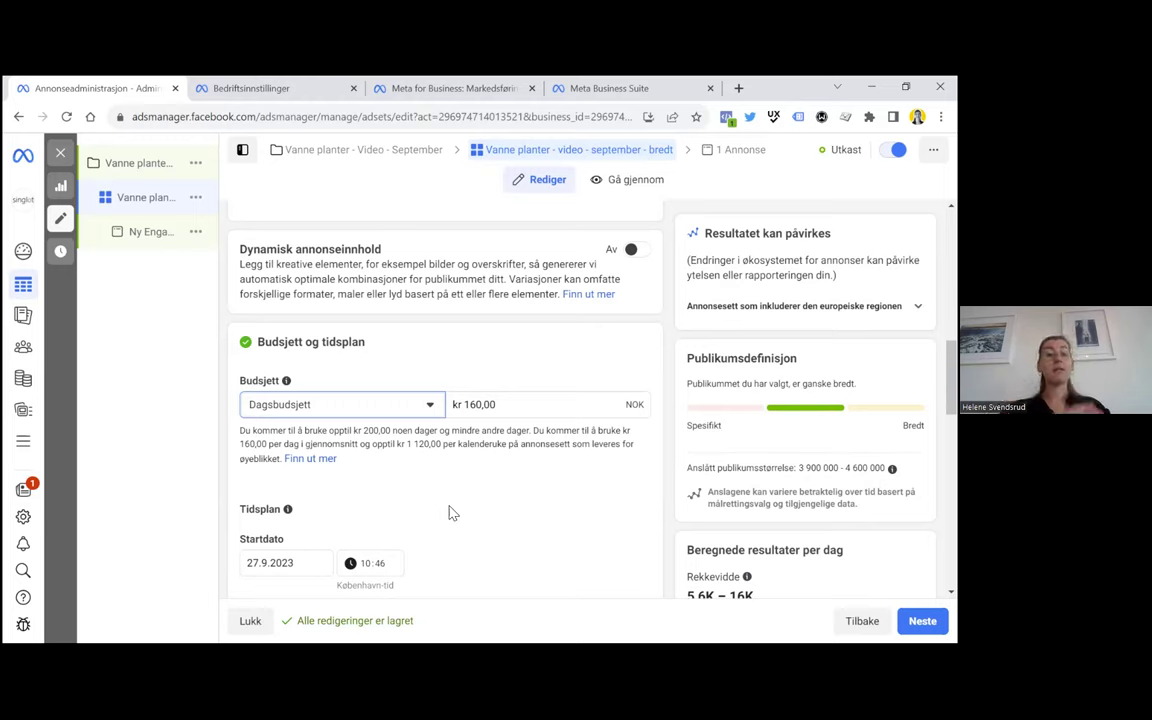
# Switch the ad set's budget type to "Totalt budsjett" and review its amount, start date and end date
pyautogui.click(342, 404)
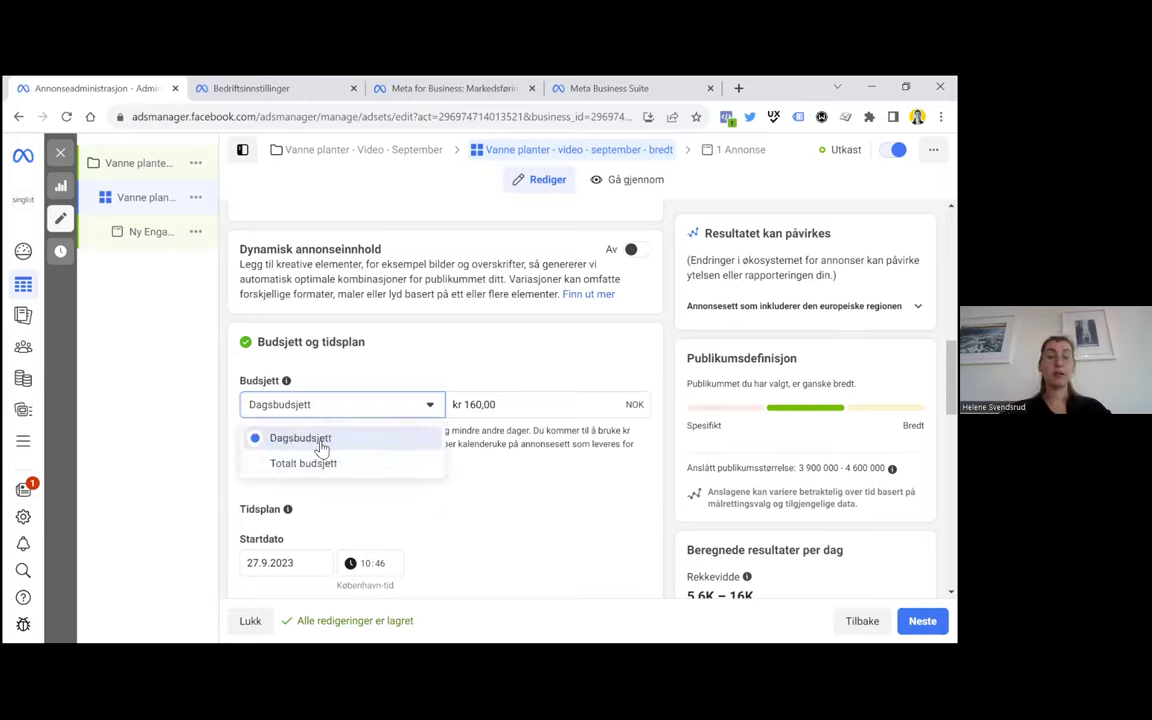
pyautogui.click(307, 464)
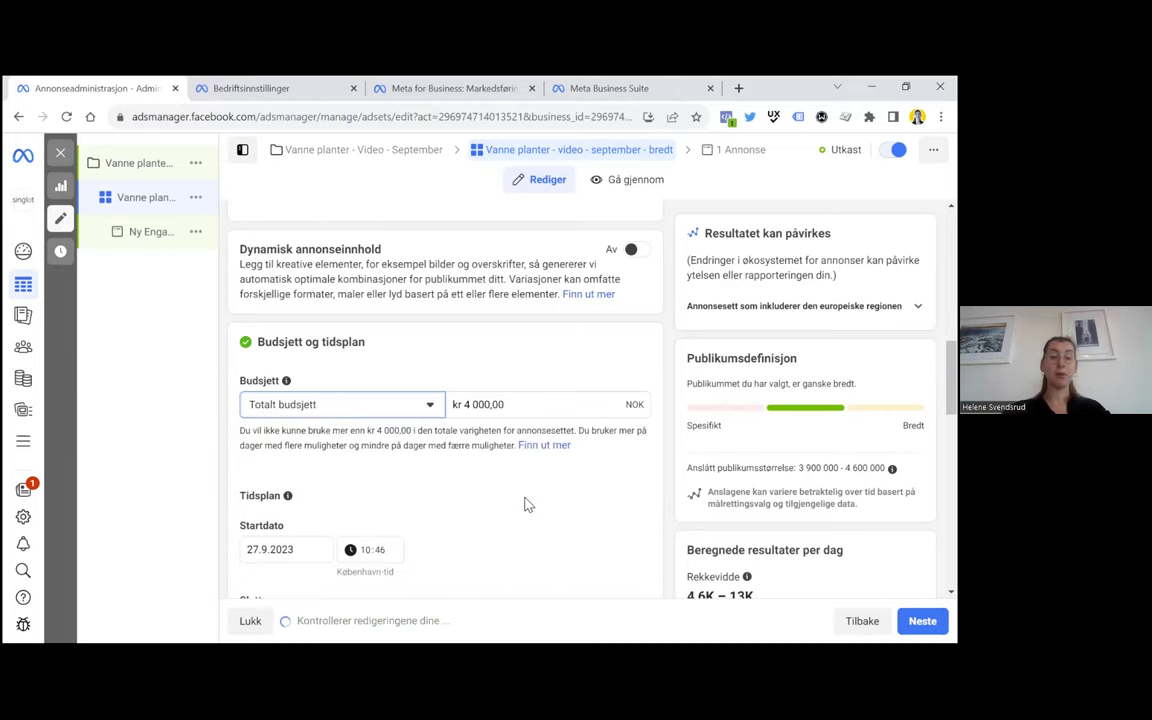
pyautogui.scroll(-2, 527, 505)
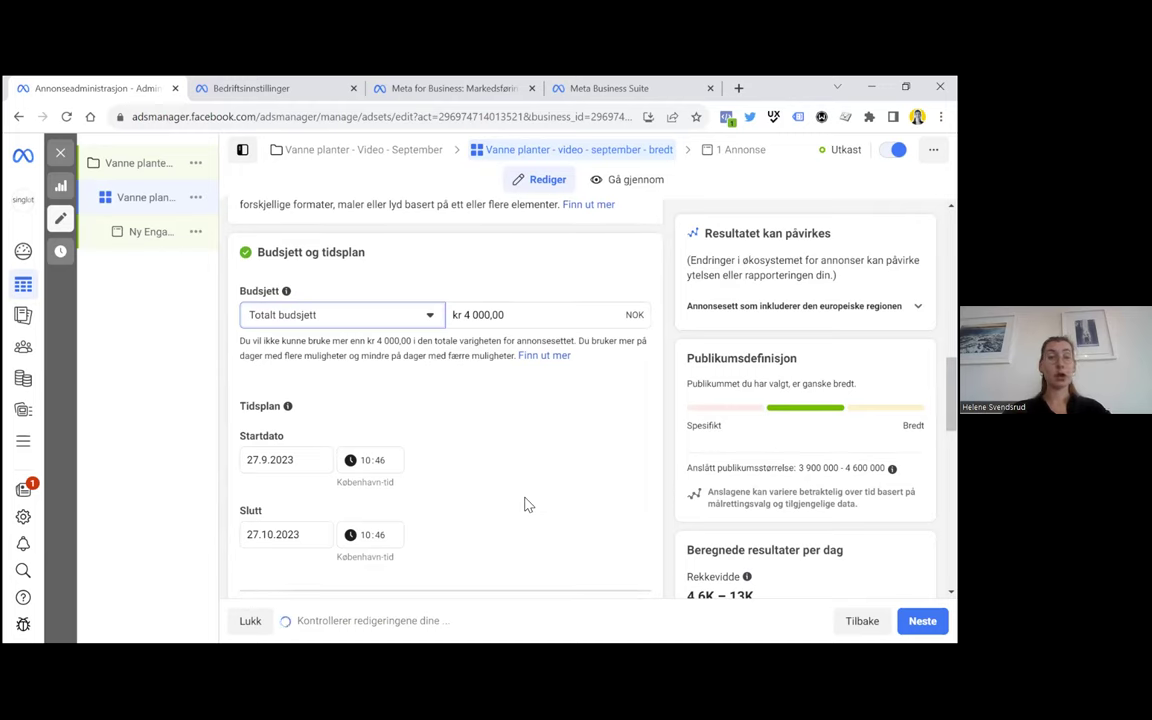
pyautogui.scroll(1, 527, 505)
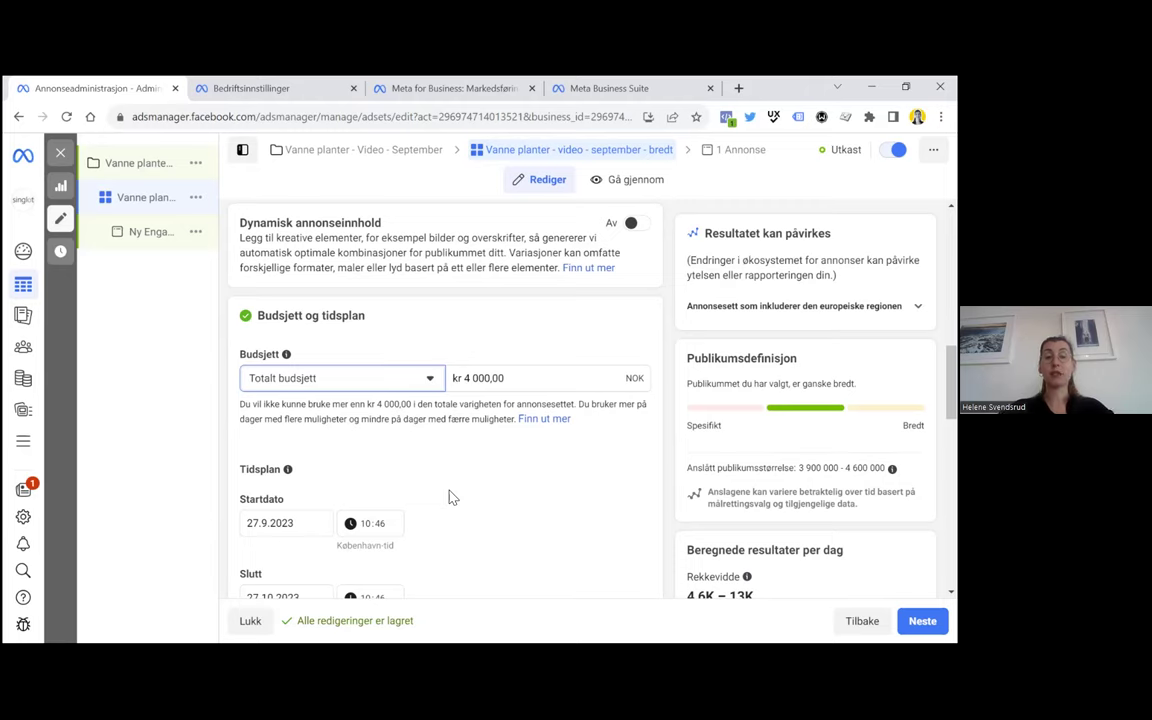
# Set the ad set's budget to "Dagsbudsjett" with an amount of 100 NOK
pyautogui.click(385, 378)
pyautogui.click(300, 411)
pyautogui.click(483, 378)
pyautogui.doubleClick(483, 378)
pyautogui.write('100')
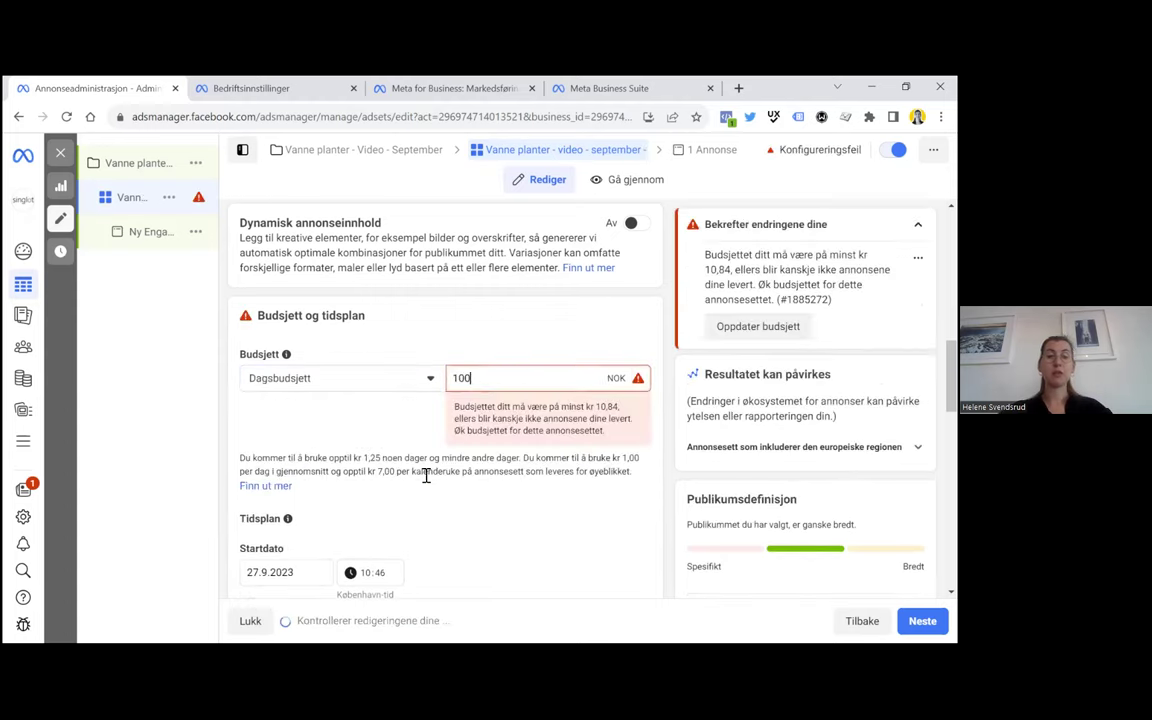
pyautogui.click(432, 470)
# Look at the calendar for the ad set's end date and close it without choosing another day
pyautogui.scroll(-2, 432, 470)
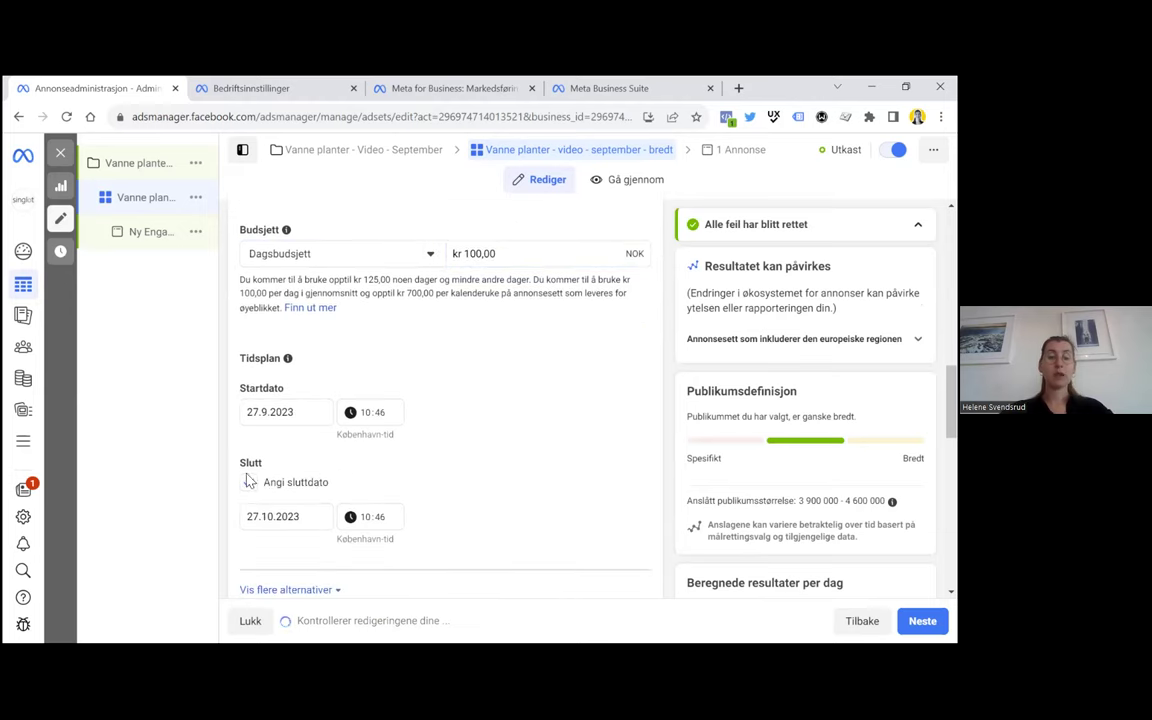
pyautogui.click(296, 519)
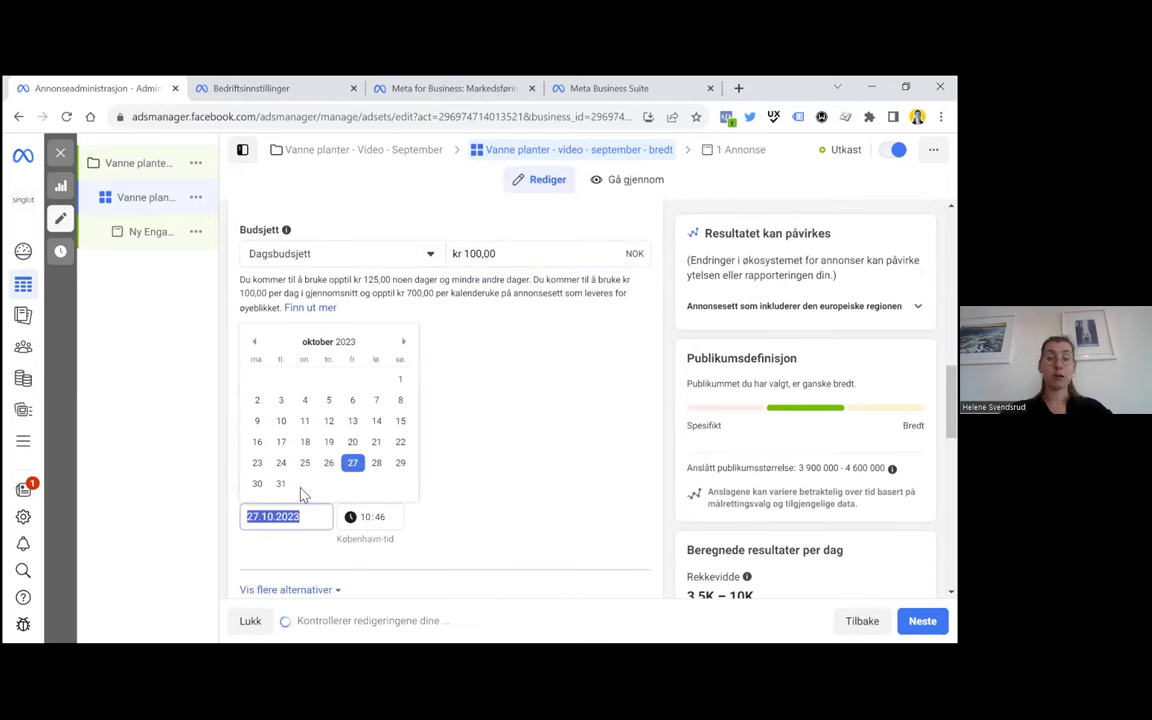
pyautogui.click(503, 427)
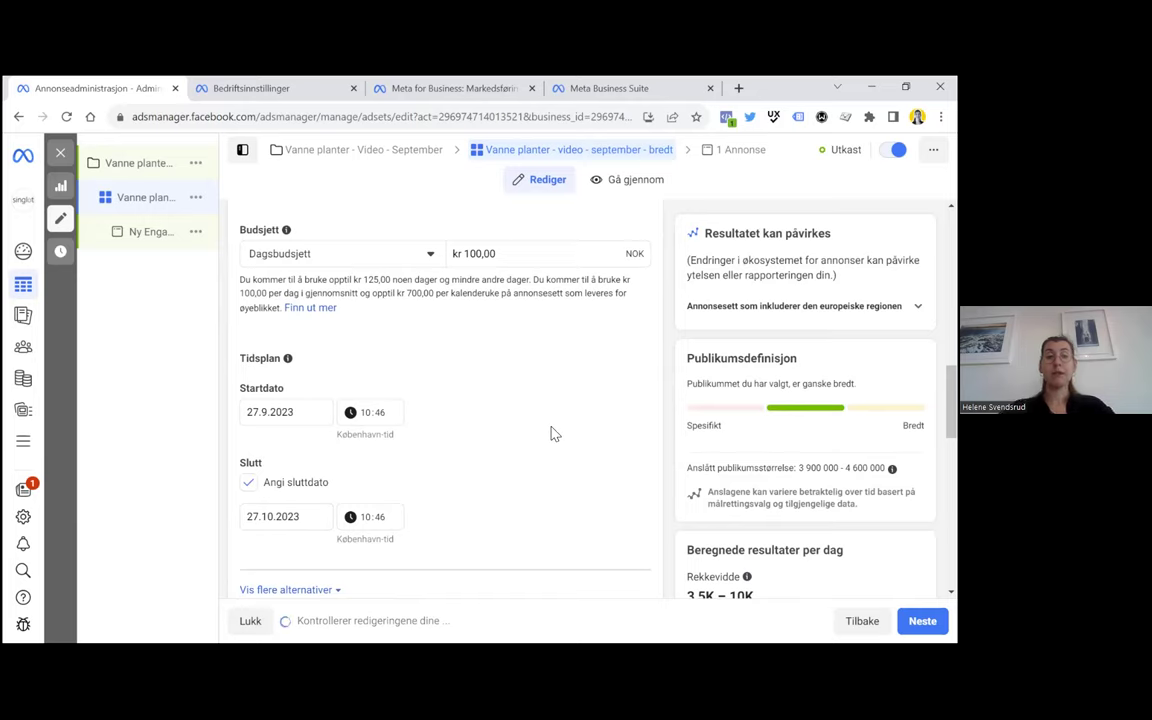
# Review the audience settings for location, age and gender, and view the browsable categories for detailed targeting
pyautogui.scroll(-3, 555, 434)
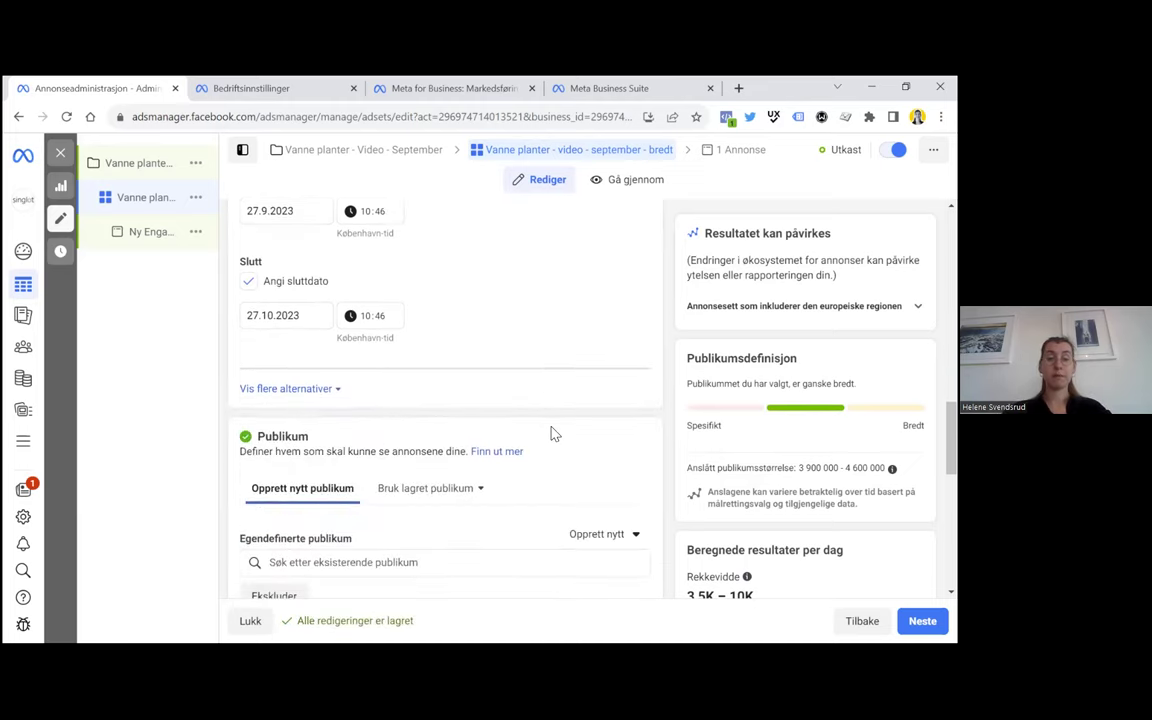
pyautogui.scroll(-2, 555, 434)
pyautogui.scroll(-1, 550, 432)
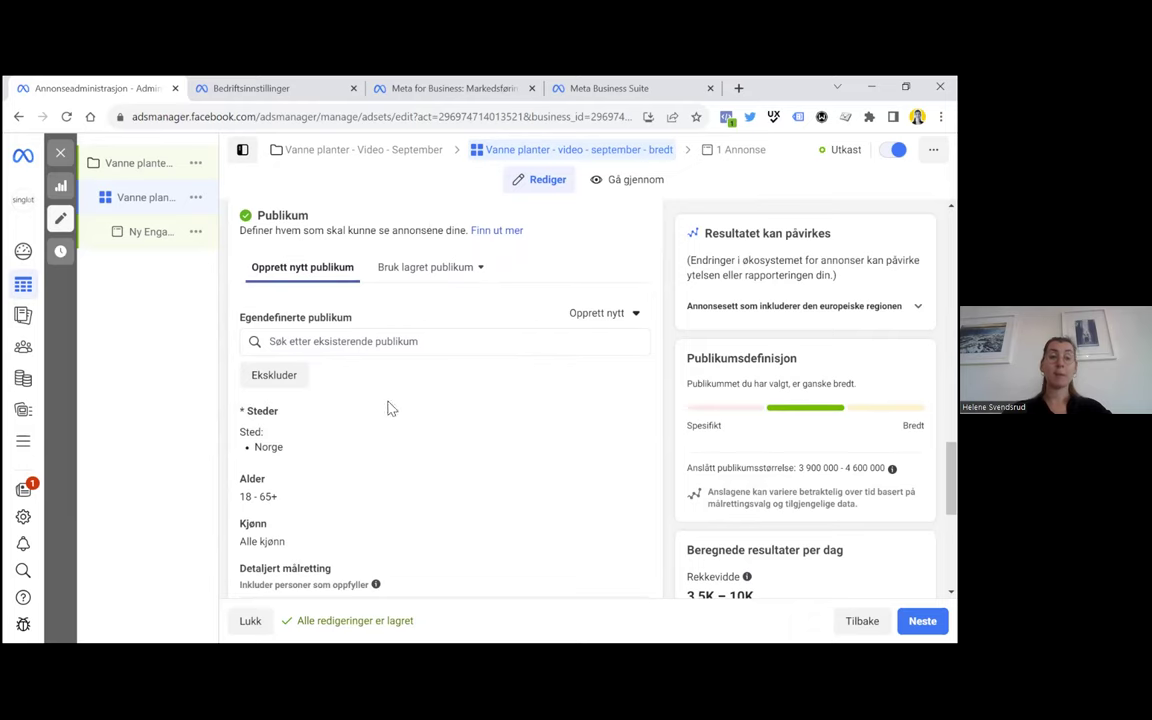
pyautogui.scroll(-1, 390, 408)
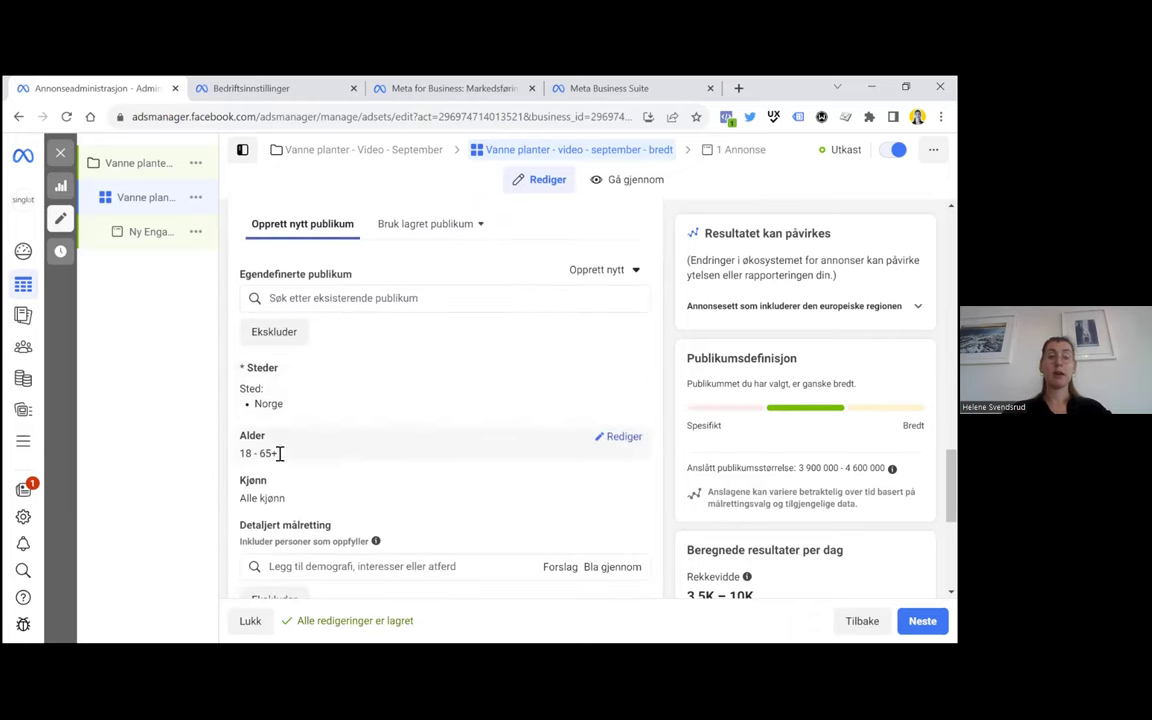
pyautogui.scroll(-2, 350, 462)
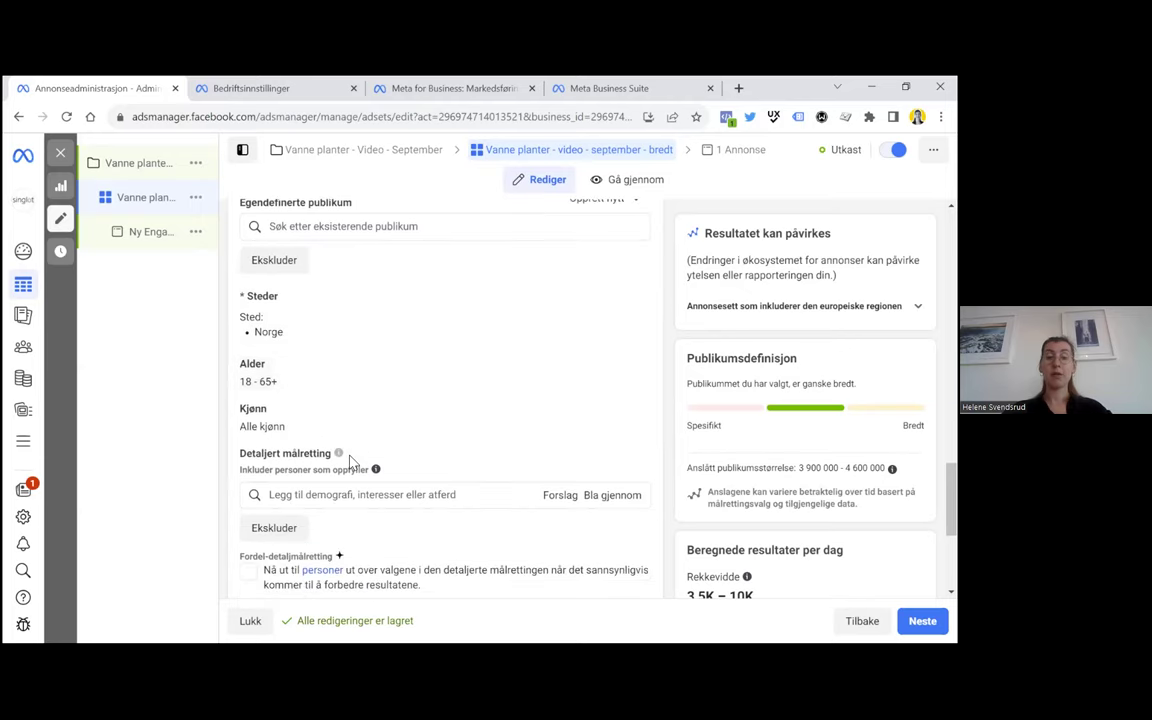
pyautogui.click(630, 496)
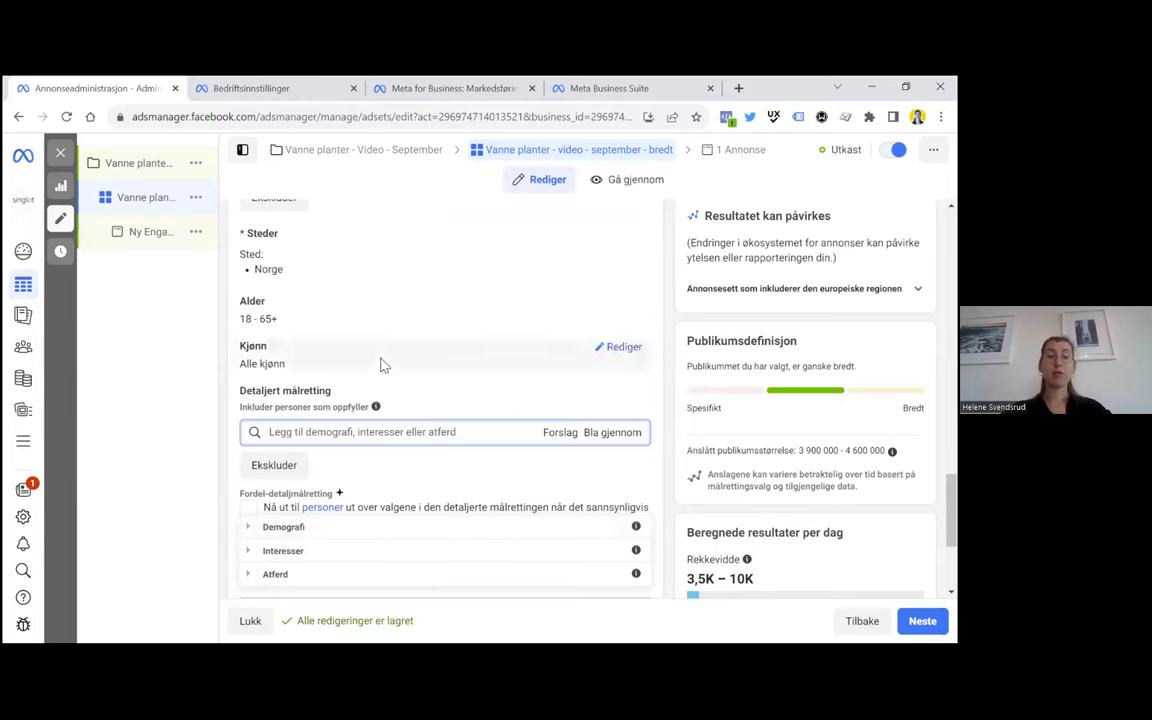
# Replace Norge with the city Tønsberg, Norway, Vestfold as the audience's included location
pyautogui.click(625, 238)
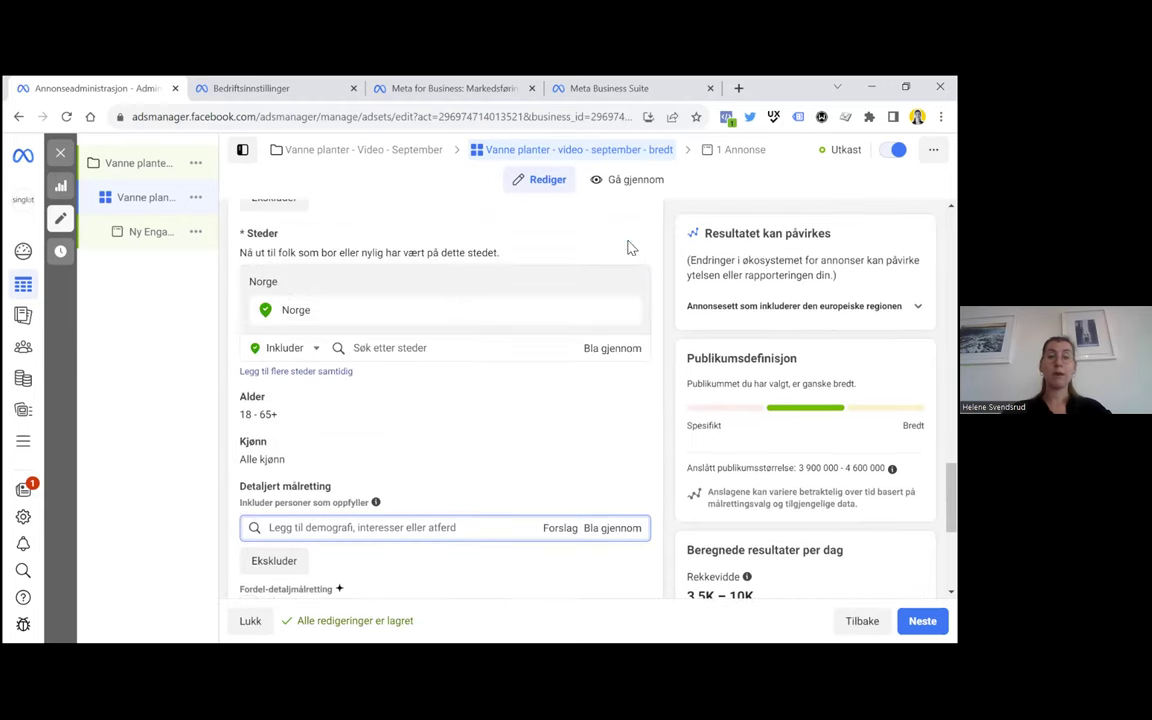
pyautogui.click(627, 311)
pyautogui.click(405, 330)
pyautogui.write('tønsberg')
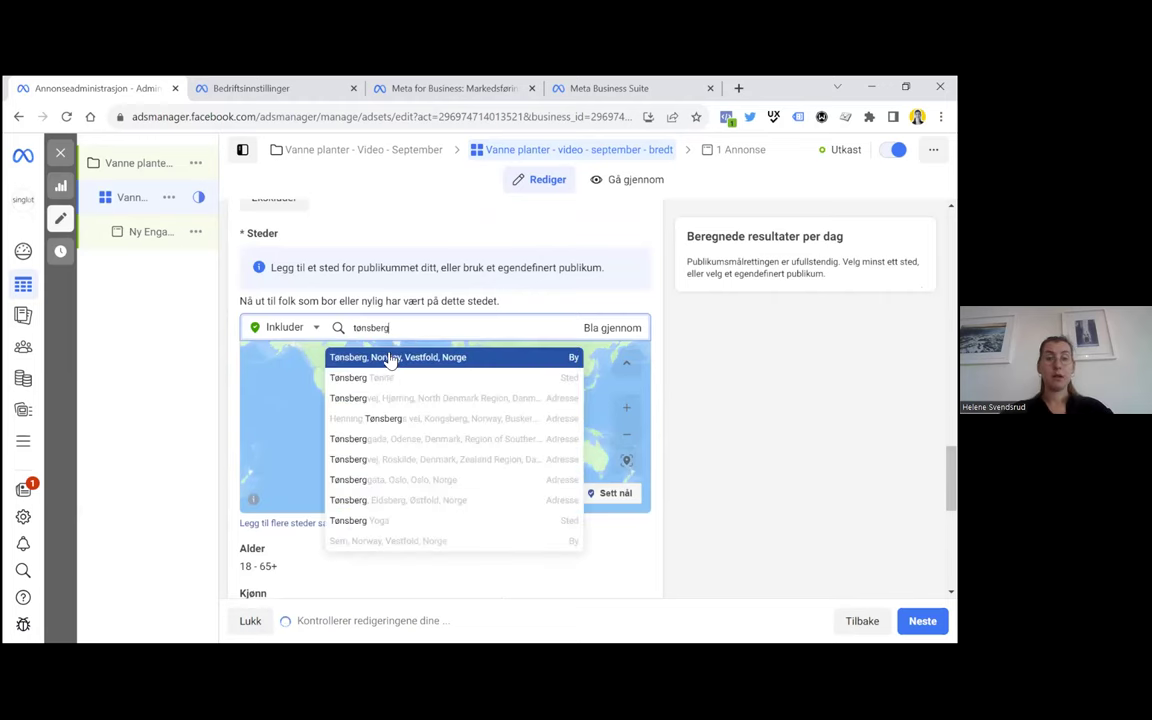
pyautogui.click(386, 358)
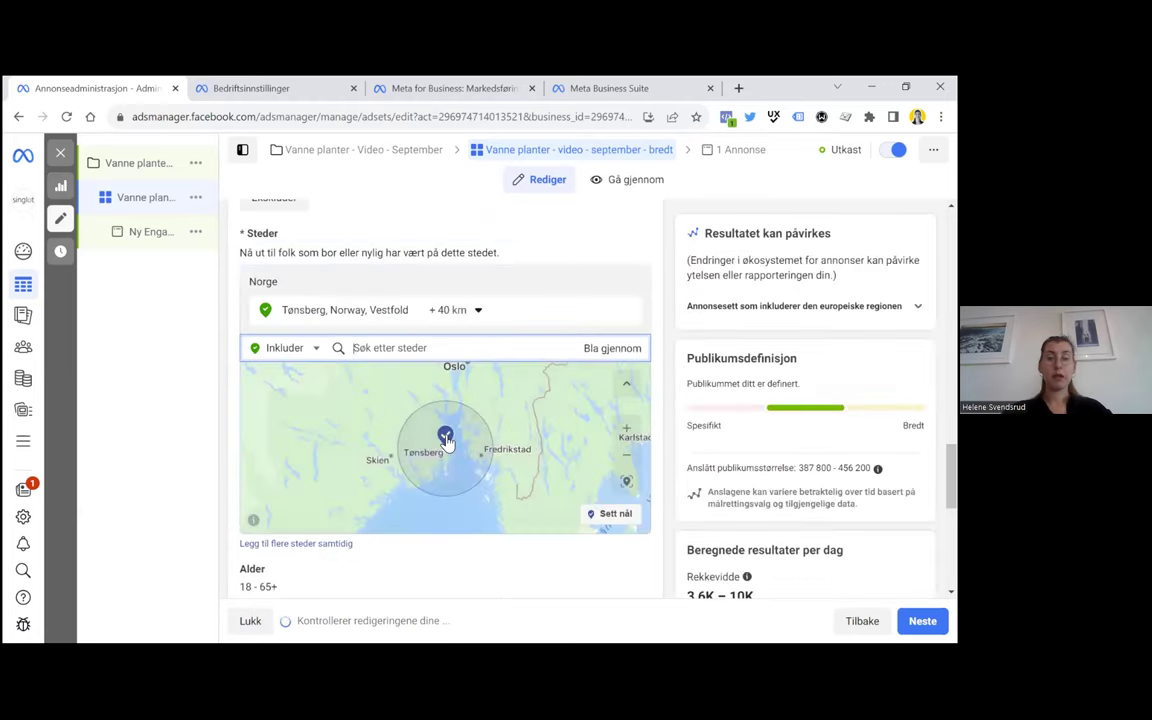
# Try a 76 km radius around Tønsberg and reduce it to 17 km
pyautogui.click(455, 314)
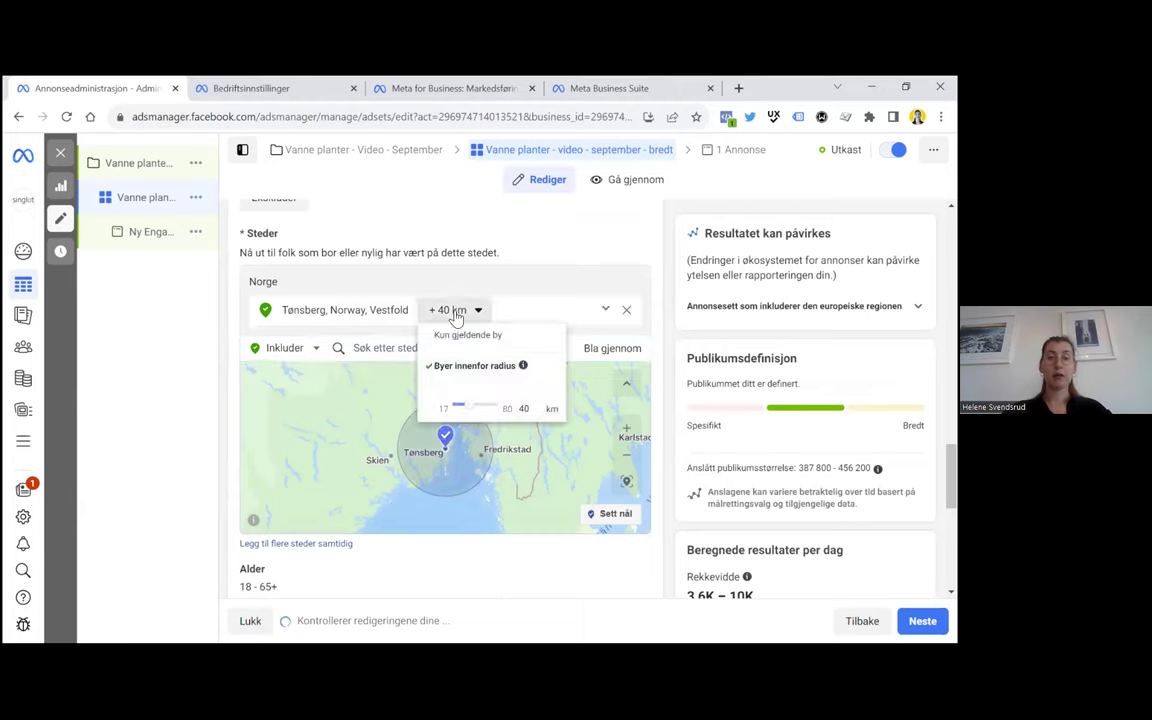
pyautogui.moveTo(455, 401); pyautogui.dragTo(503, 404)
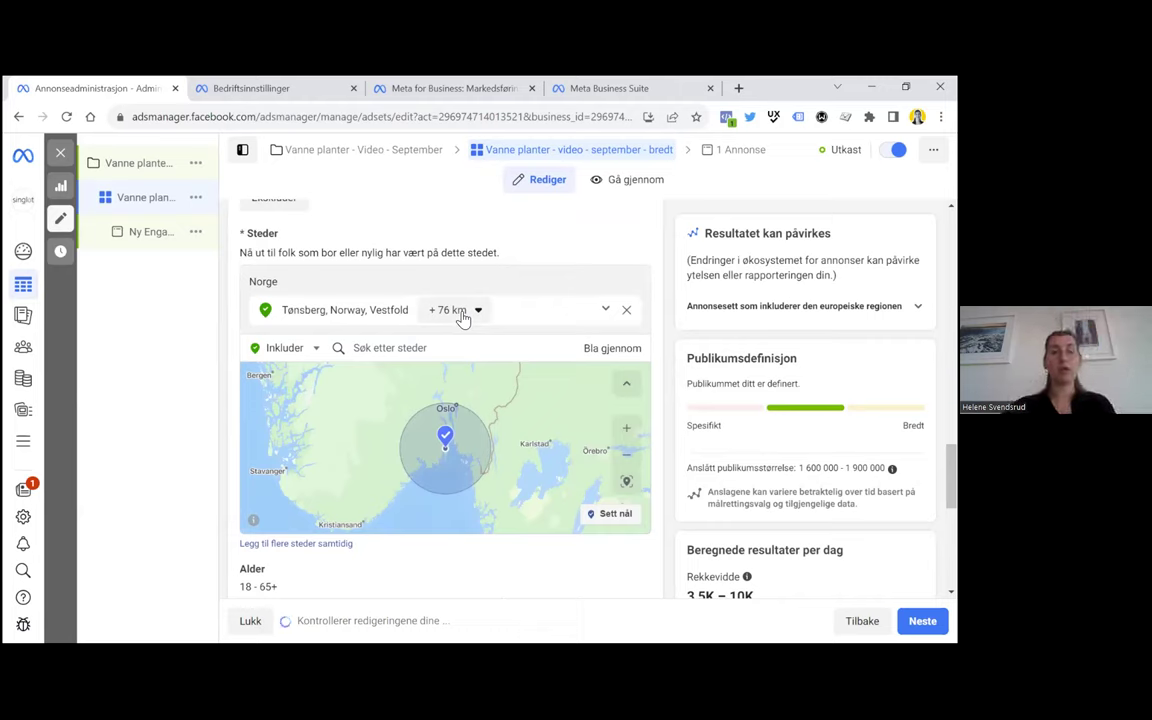
pyautogui.click(462, 316)
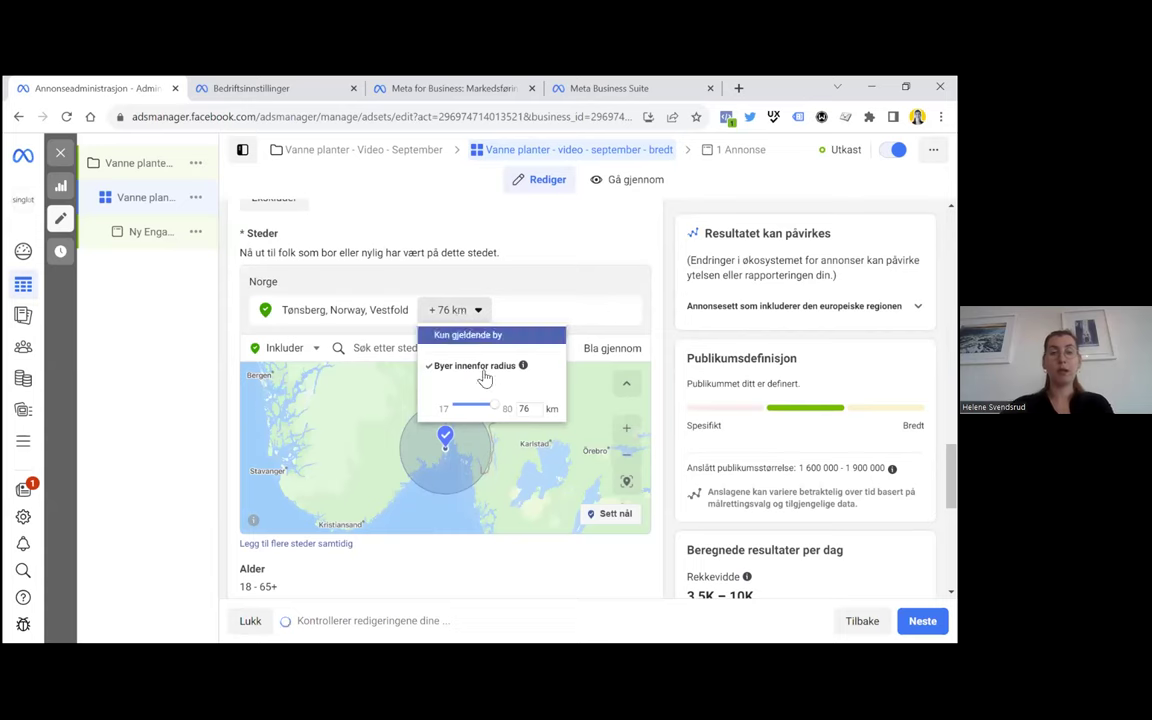
pyautogui.click(437, 430)
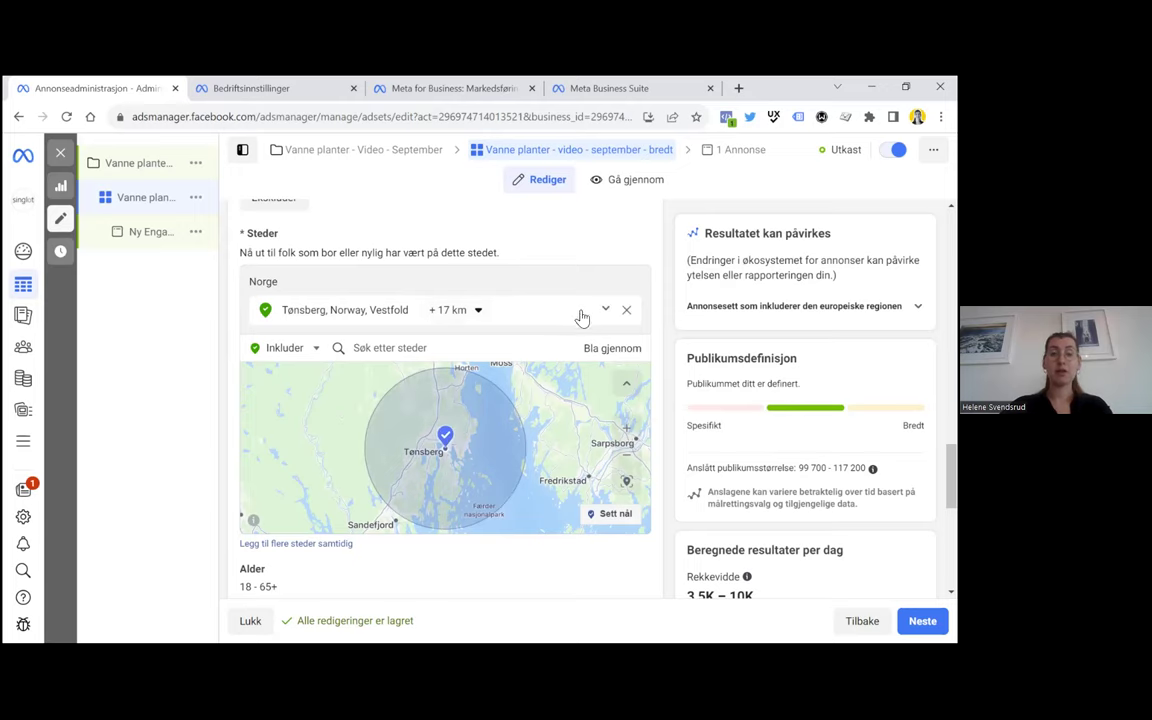
# Replace Tønsberg with the city Fyresdal, Telemark as the audience's included location
pyautogui.click(626, 309)
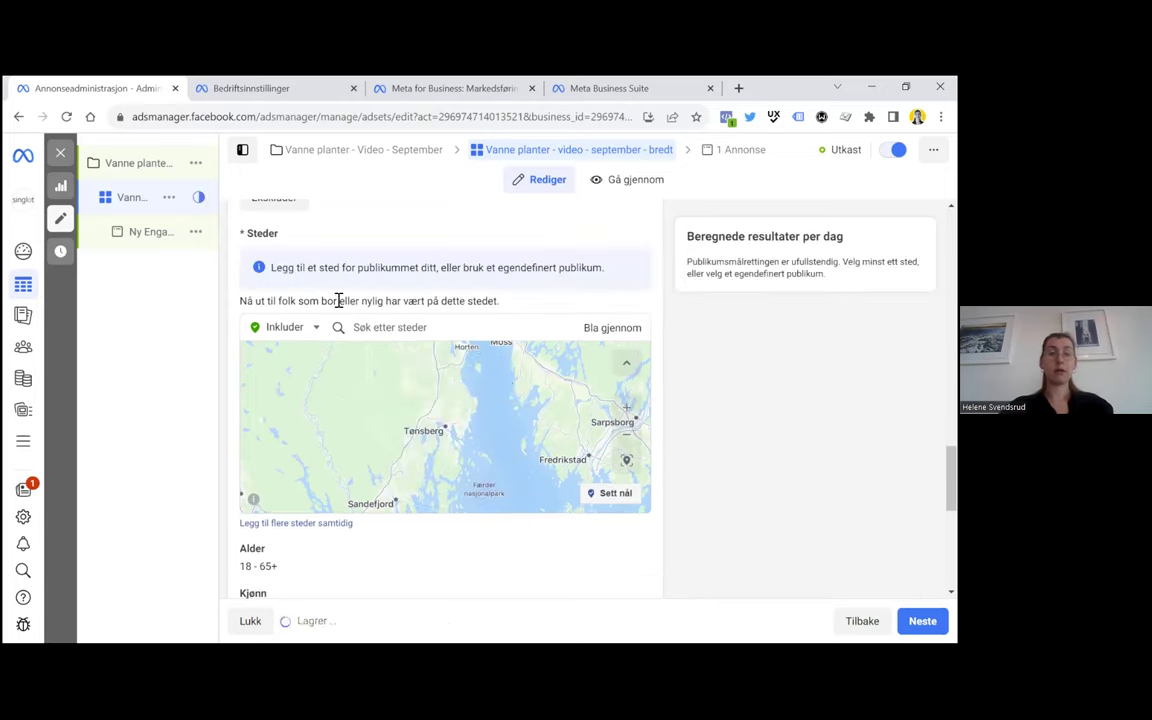
pyautogui.click(373, 326)
pyautogui.write('fyresdal')
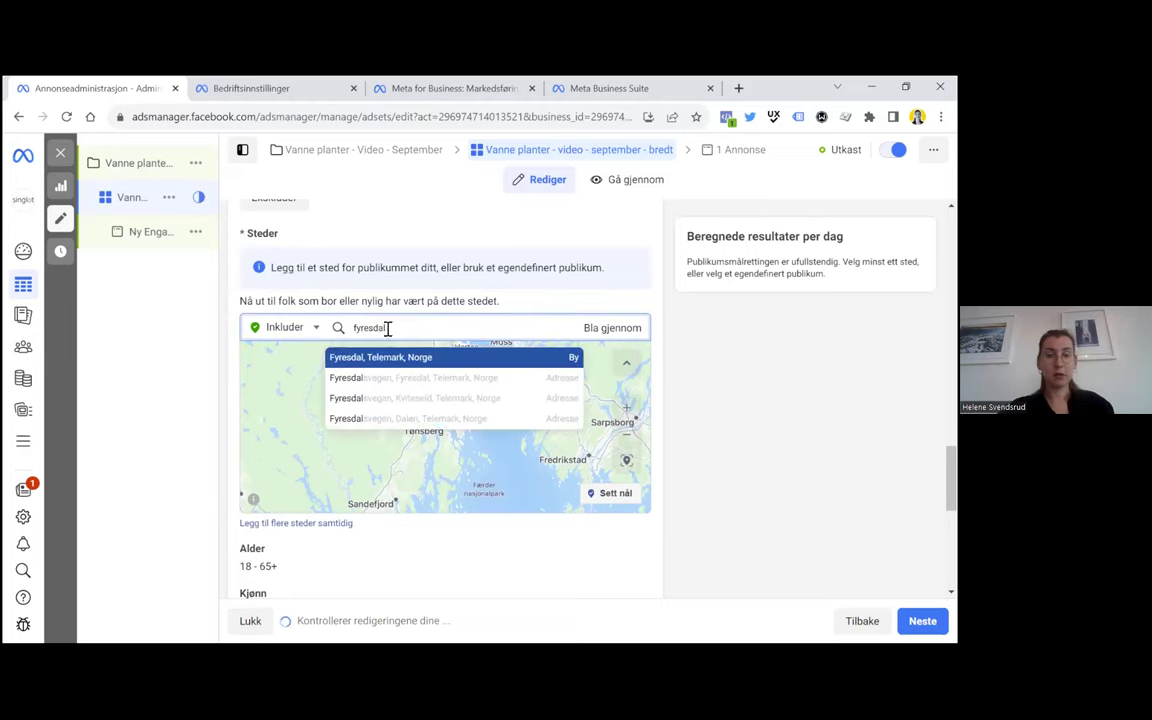
pyautogui.click(371, 360)
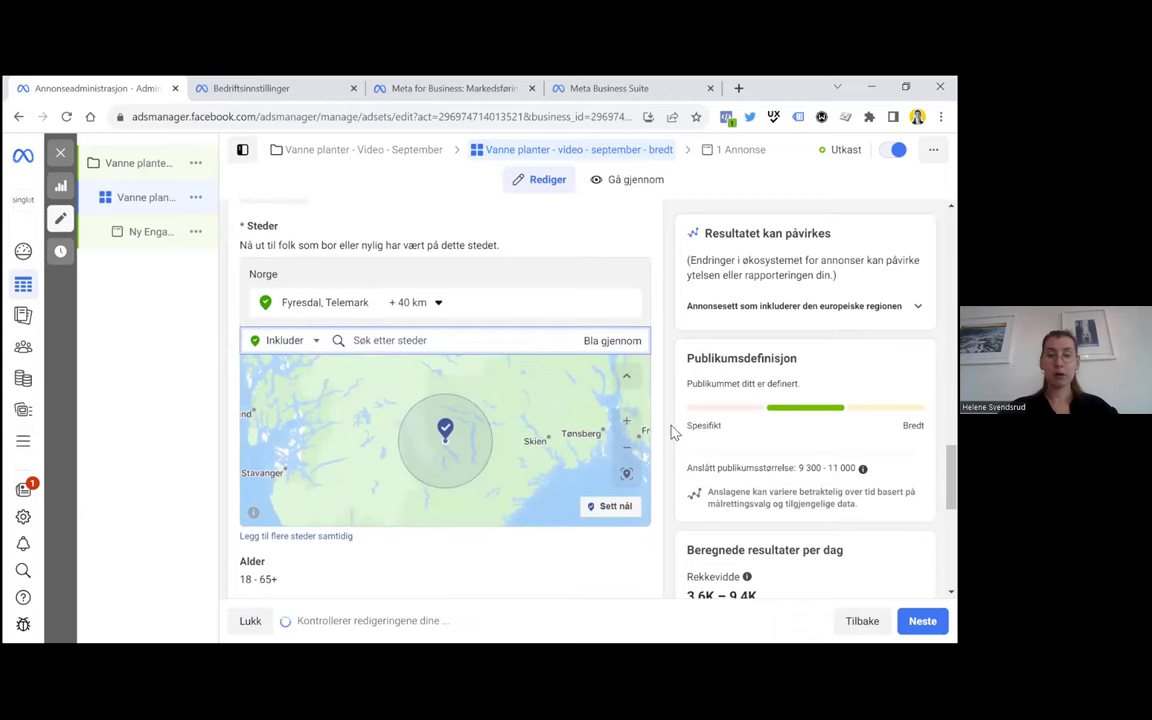
# Reduce the targeting radius around Fyresdal to 17 km
pyautogui.click(420, 305)
pyautogui.moveTo(432, 404); pyautogui.dragTo(411, 404)
pyautogui.click(427, 511)
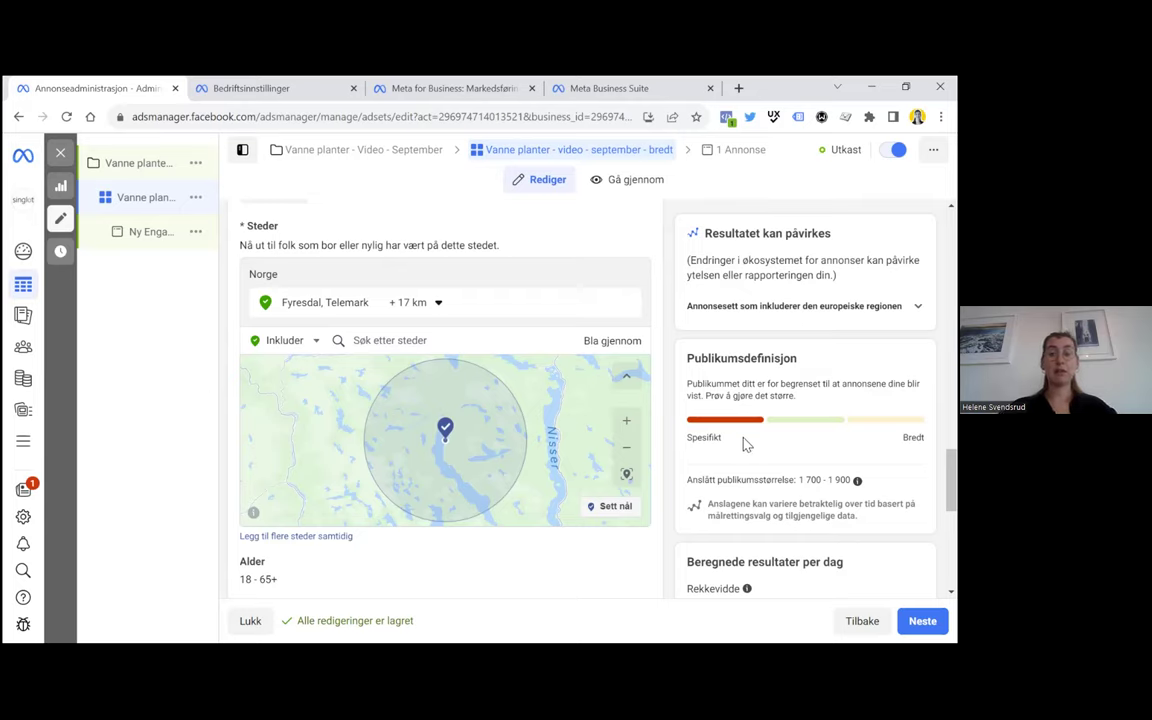
# Widen the targeting radius around Fyresdal to 37 km
pyautogui.click(410, 302)
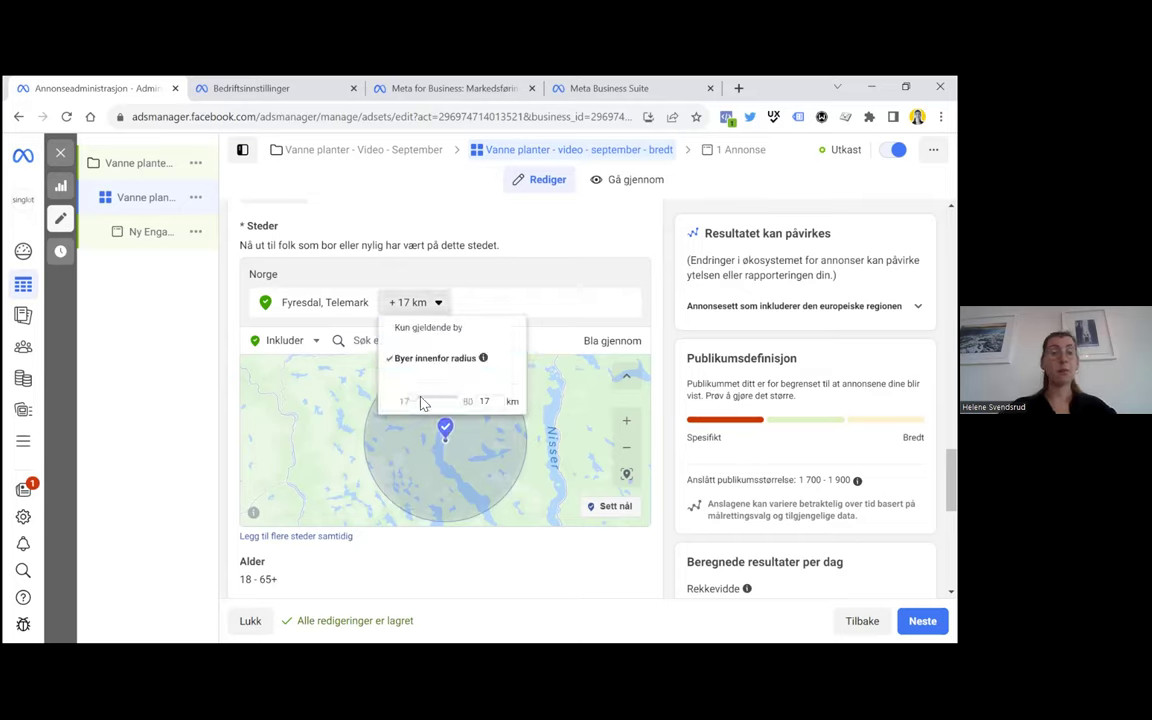
pyautogui.moveTo(419, 402); pyautogui.dragTo(436, 405)
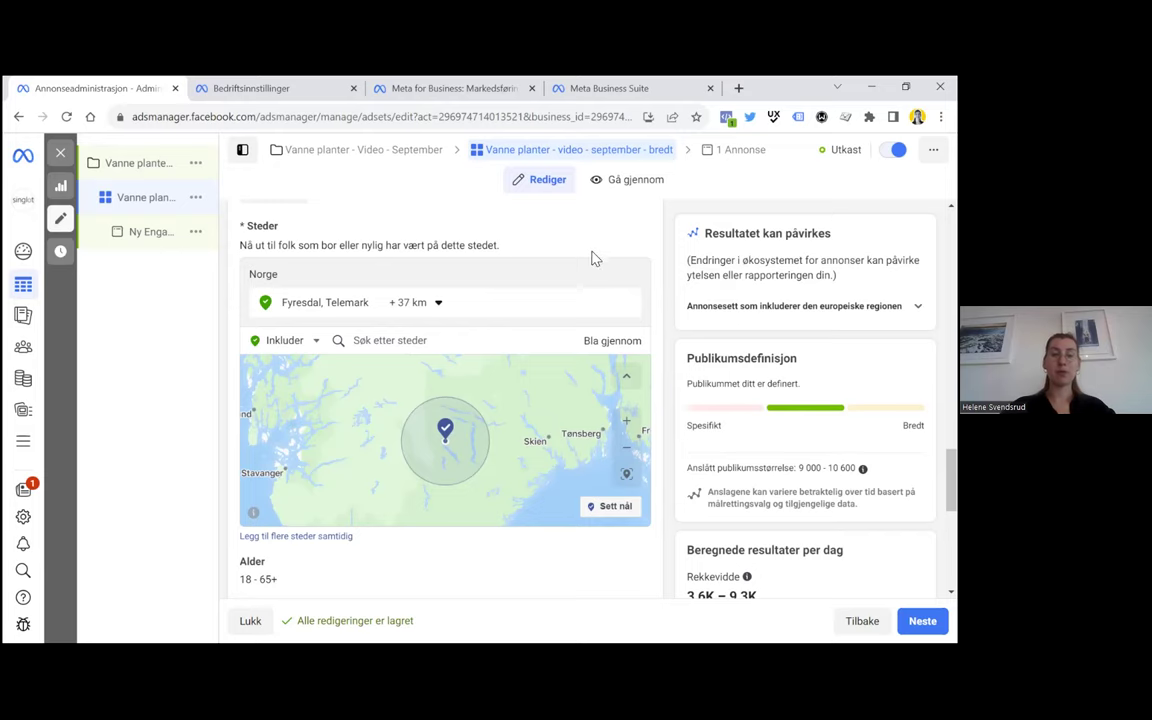
pyautogui.scroll(3, 592, 257)
pyautogui.scroll(2, 592, 257)
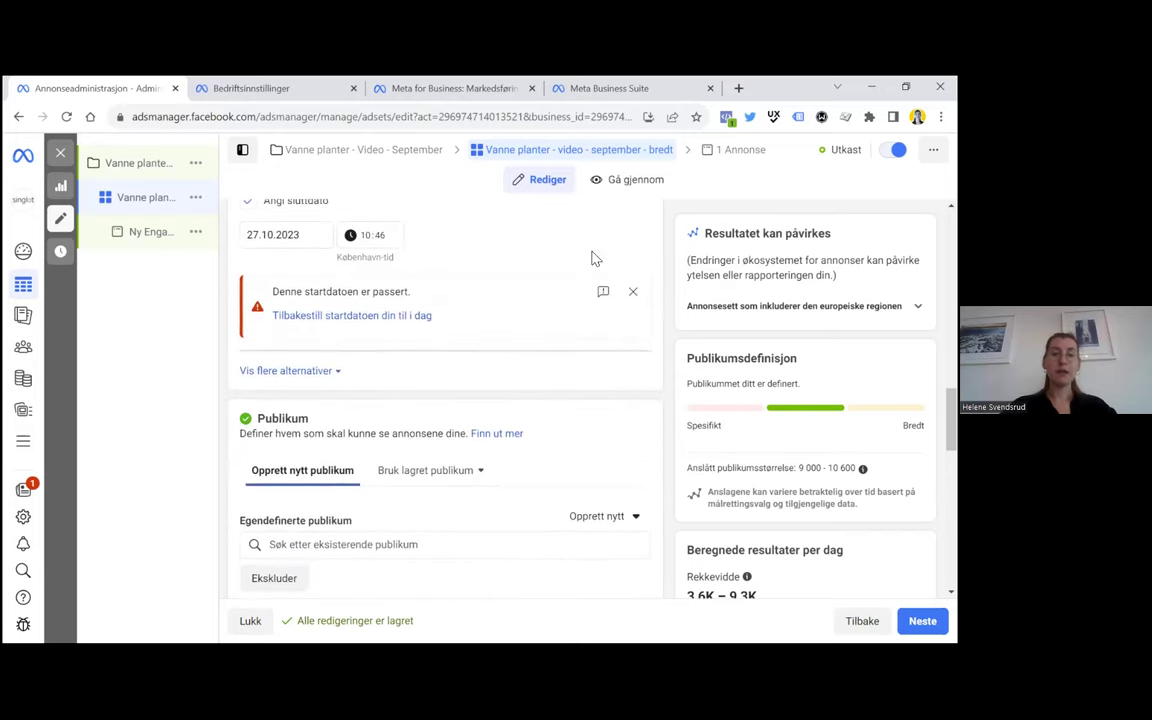
# Restrict the audience's gender to women (Kvinner) while keeping the Fyresdal location targeting
pyautogui.scroll(-3, 527, 391)
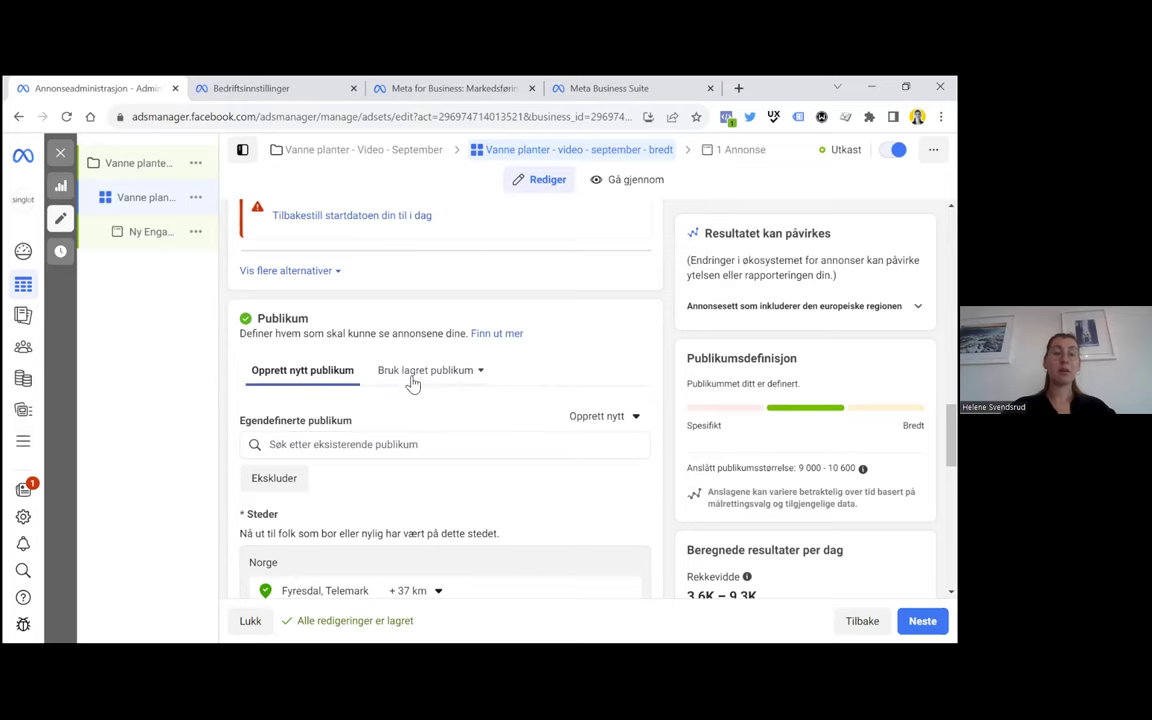
pyautogui.scroll(-3, 418, 450)
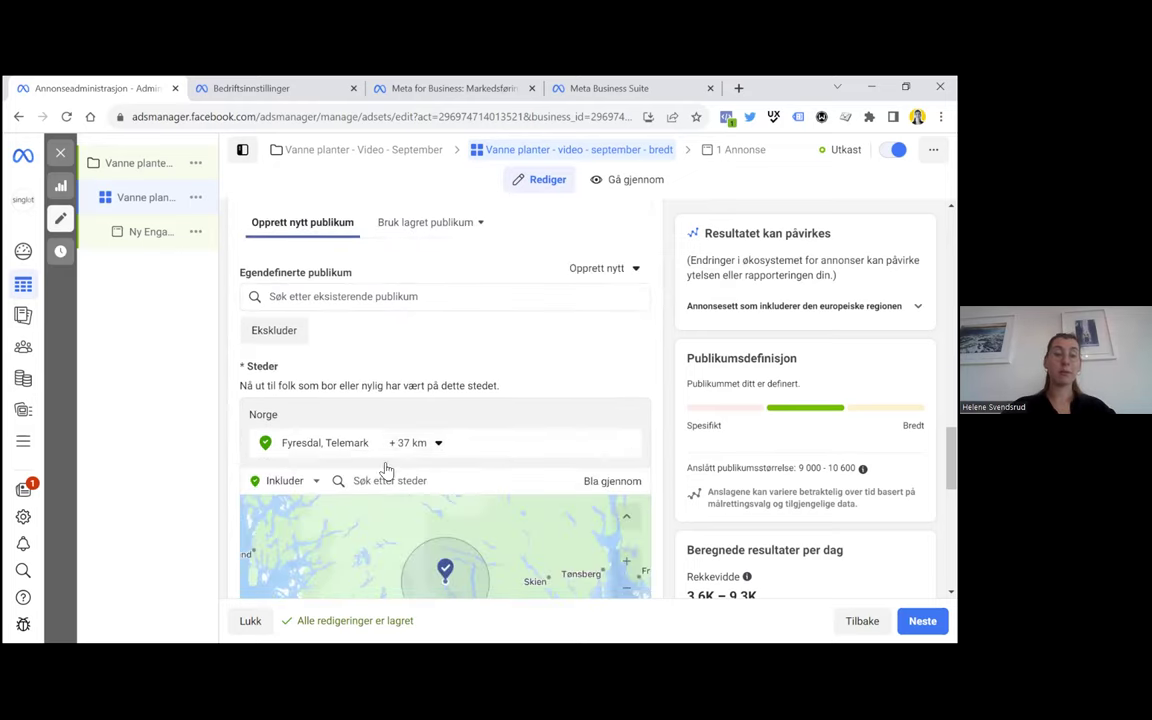
pyautogui.scroll(-5, 348, 381)
pyautogui.scroll(-1, 309, 467)
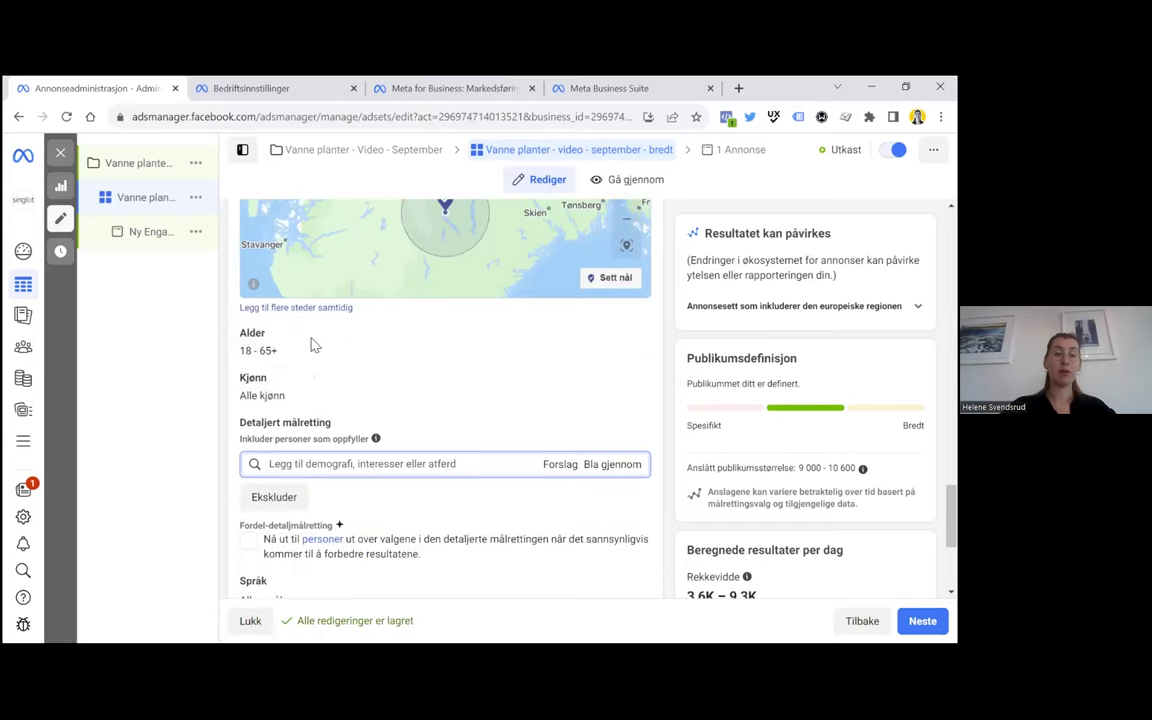
pyautogui.click(619, 380)
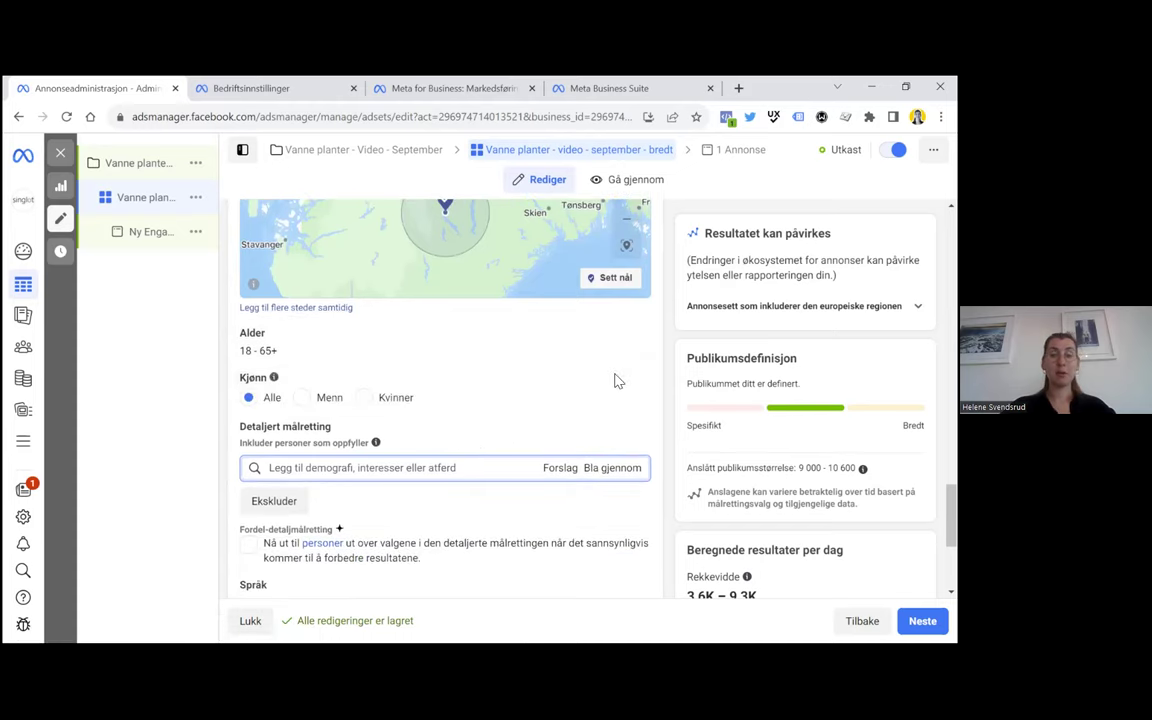
pyautogui.click(363, 397)
pyautogui.scroll(-5, 399, 334)
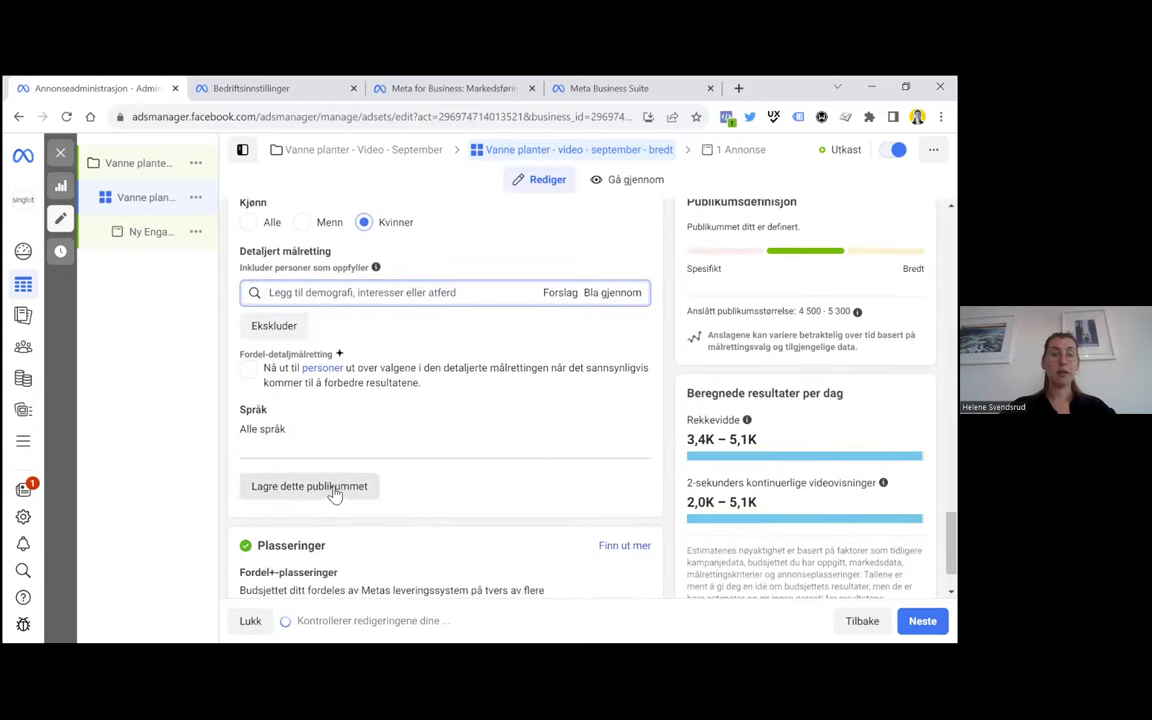
# Browse the saved audiences and read the targeting details of Singlot SMB2 without applying it
pyautogui.scroll(10, 374, 428)
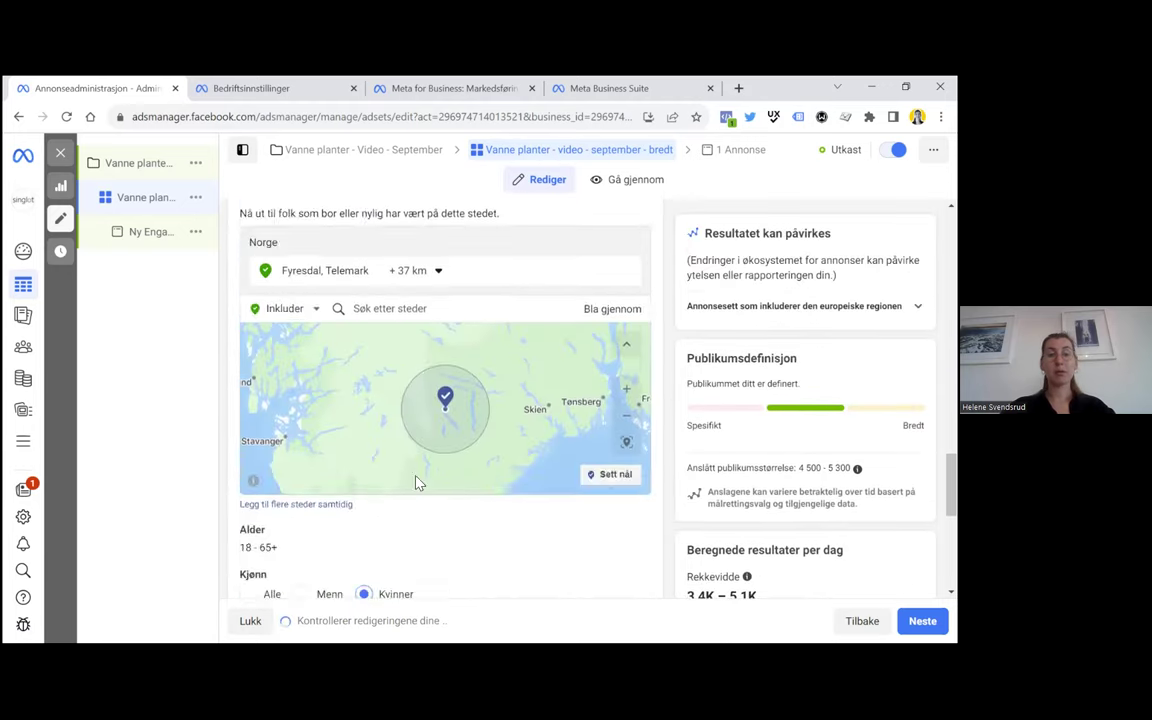
pyautogui.click(437, 363)
pyautogui.scroll(-5, 412, 497)
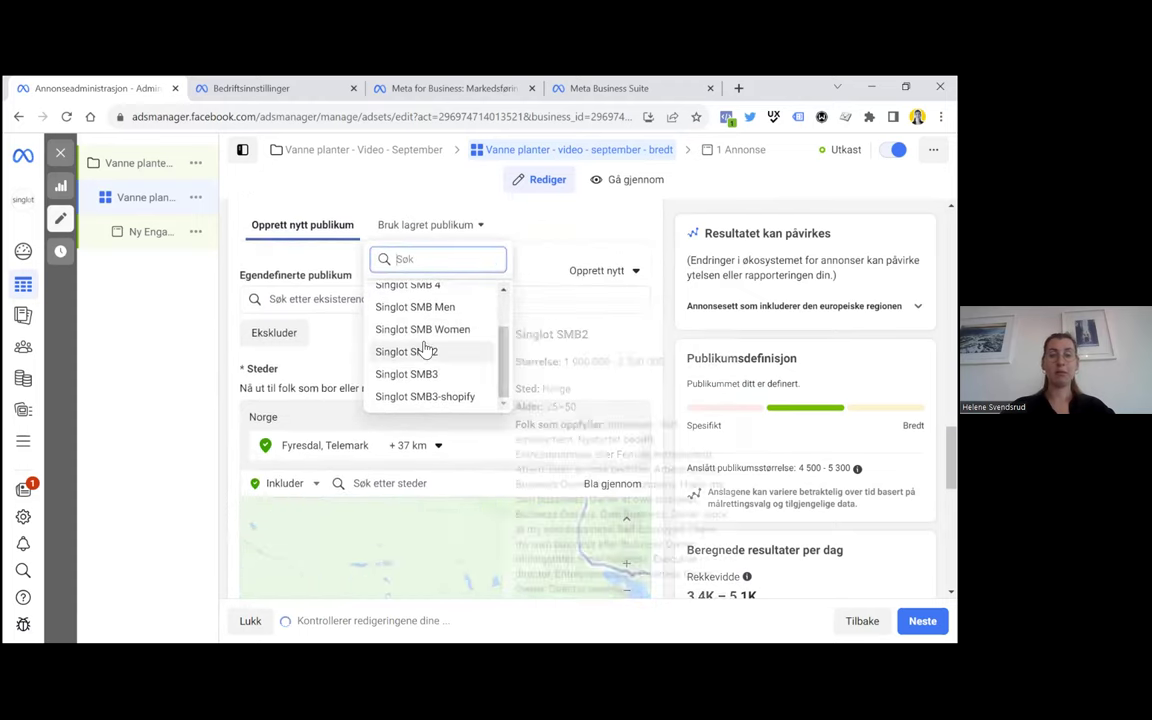
pyautogui.moveTo(424, 347)
pyautogui.scroll(-2, 606, 470)
pyautogui.scroll(-2, 606, 470)
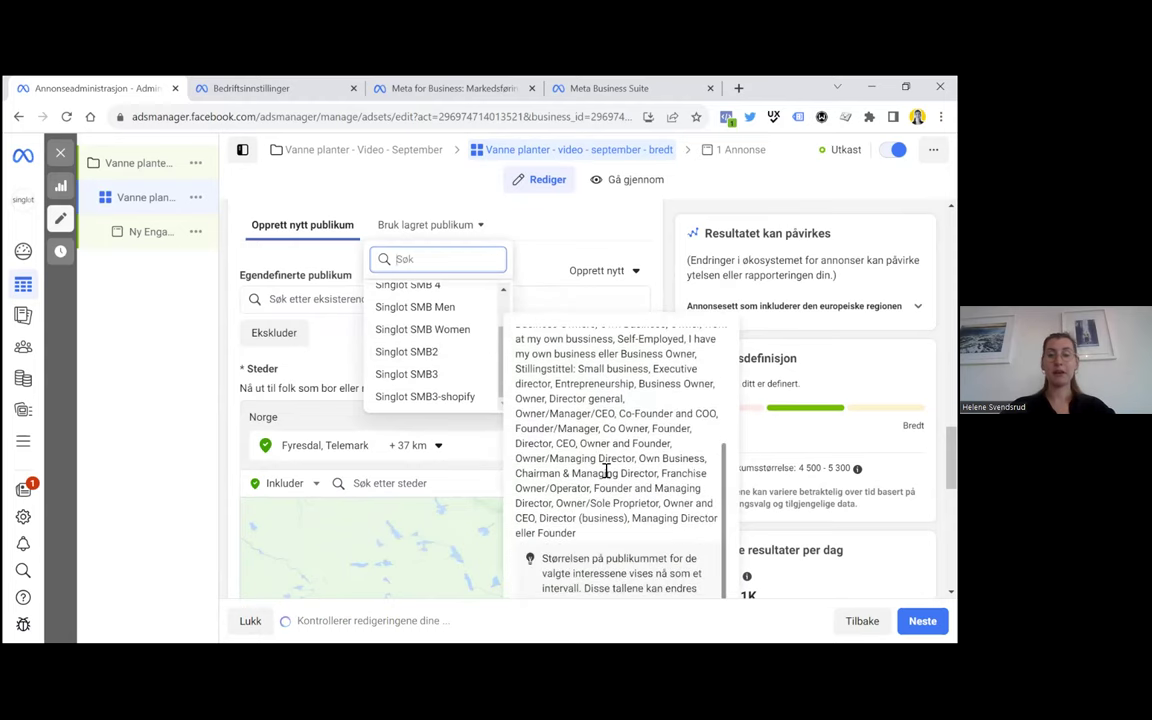
pyautogui.click(501, 209)
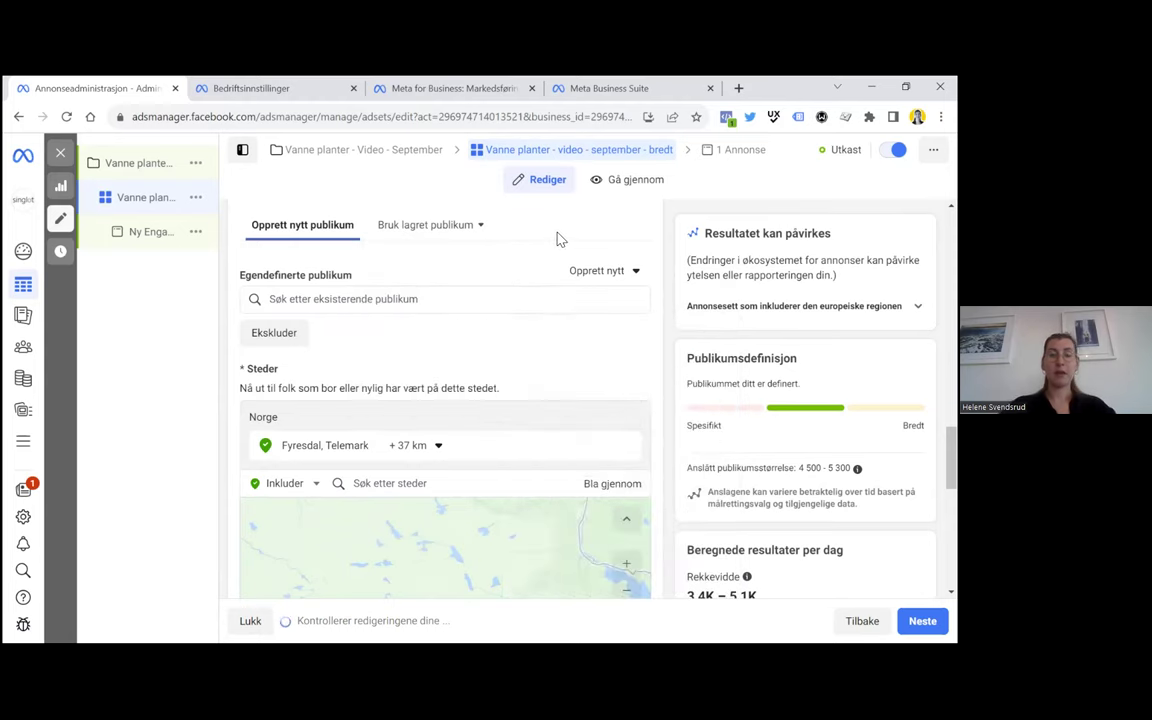
# Look at the existing custom audiences and start a new custom audience with an Instagram account as its source
pyautogui.scroll(1, 486, 290)
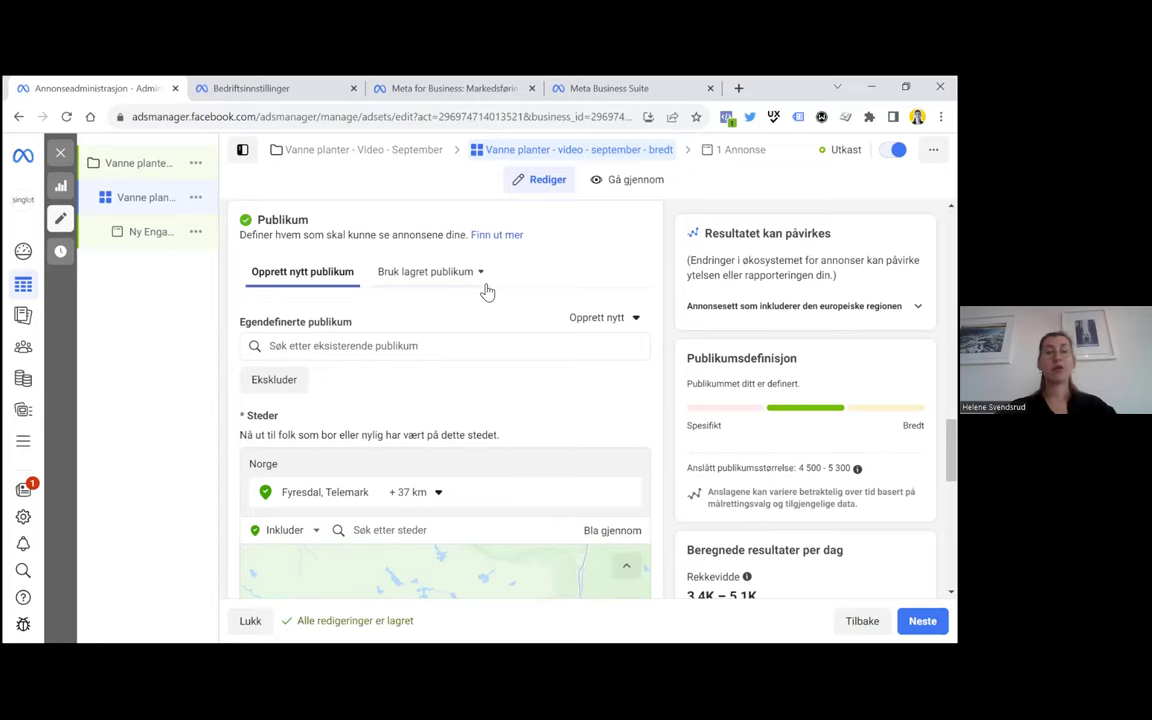
pyautogui.click(345, 346)
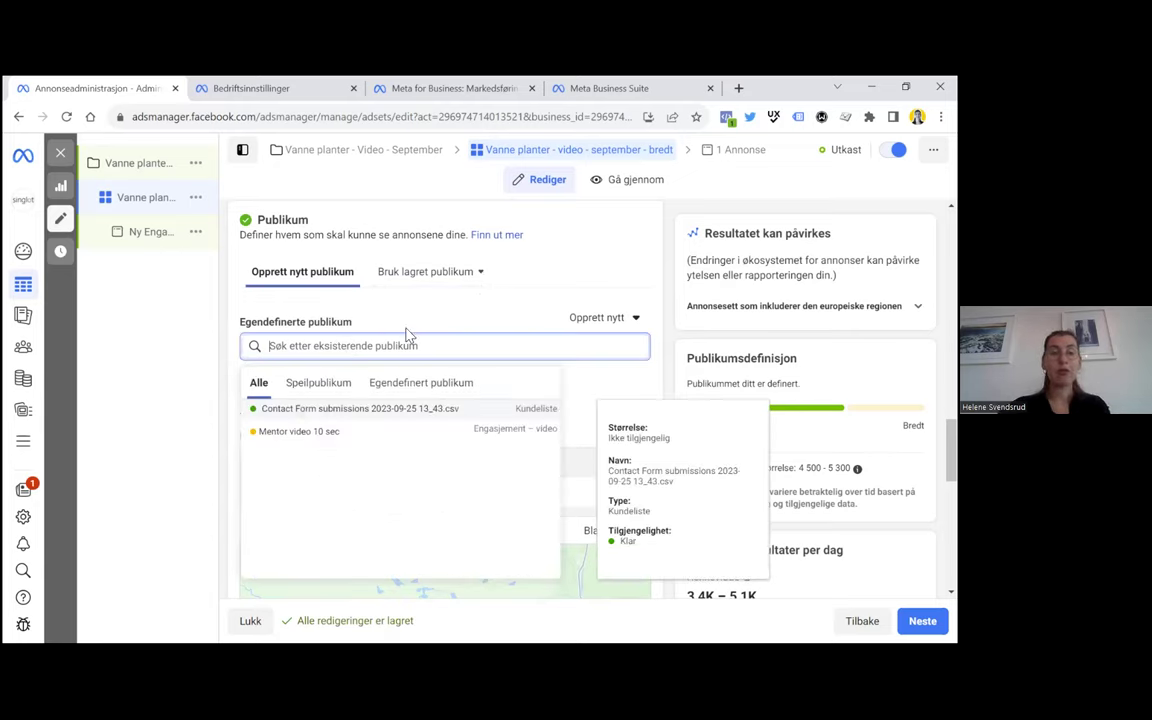
pyautogui.click(606, 318)
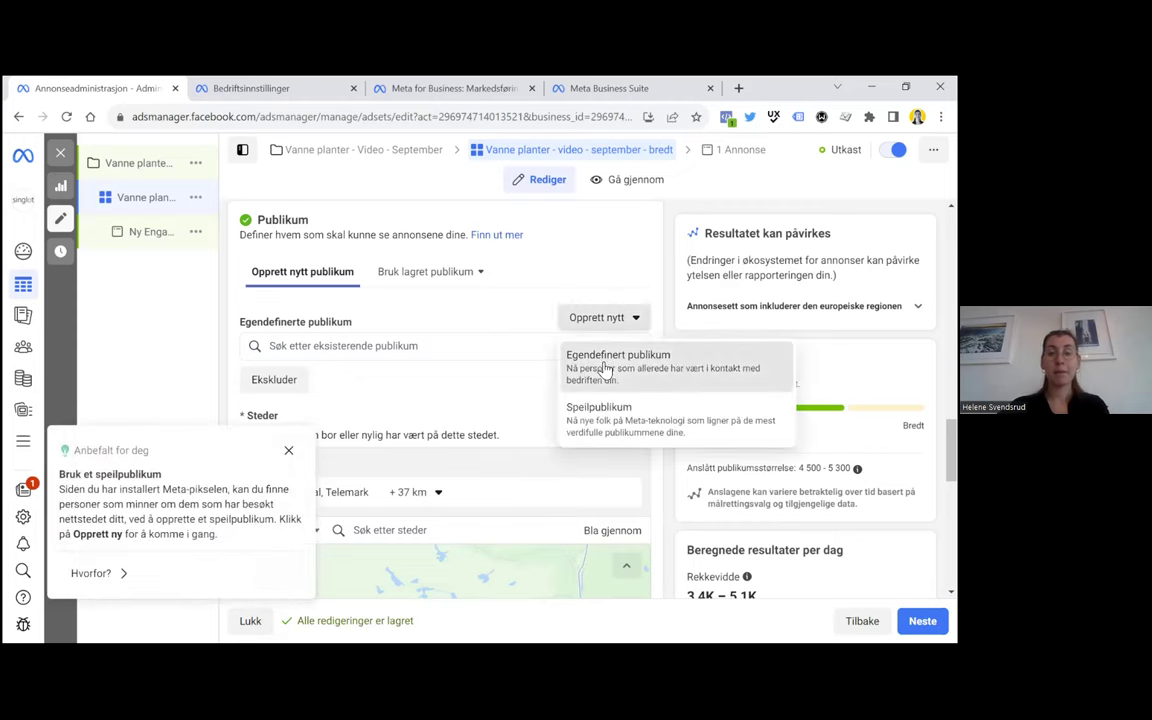
pyautogui.click(612, 362)
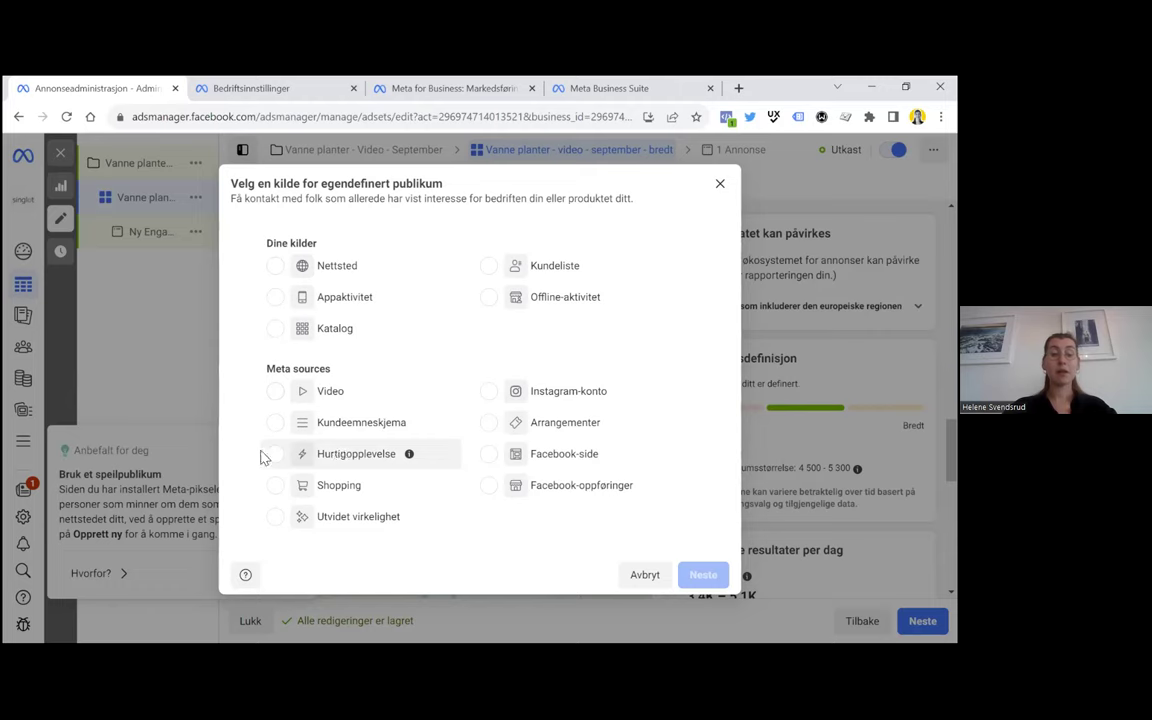
pyautogui.click(489, 392)
pyautogui.click(701, 574)
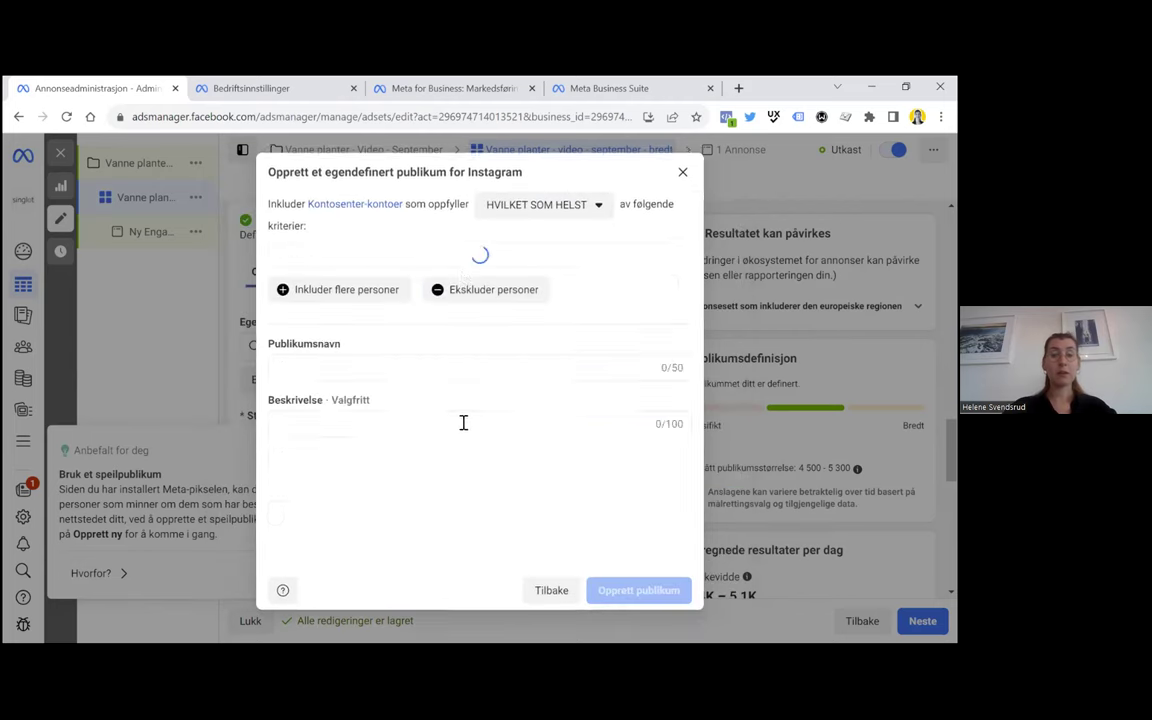
# Select singlot.no as the source account of the custom Instagram audience
pyautogui.click(420, 289)
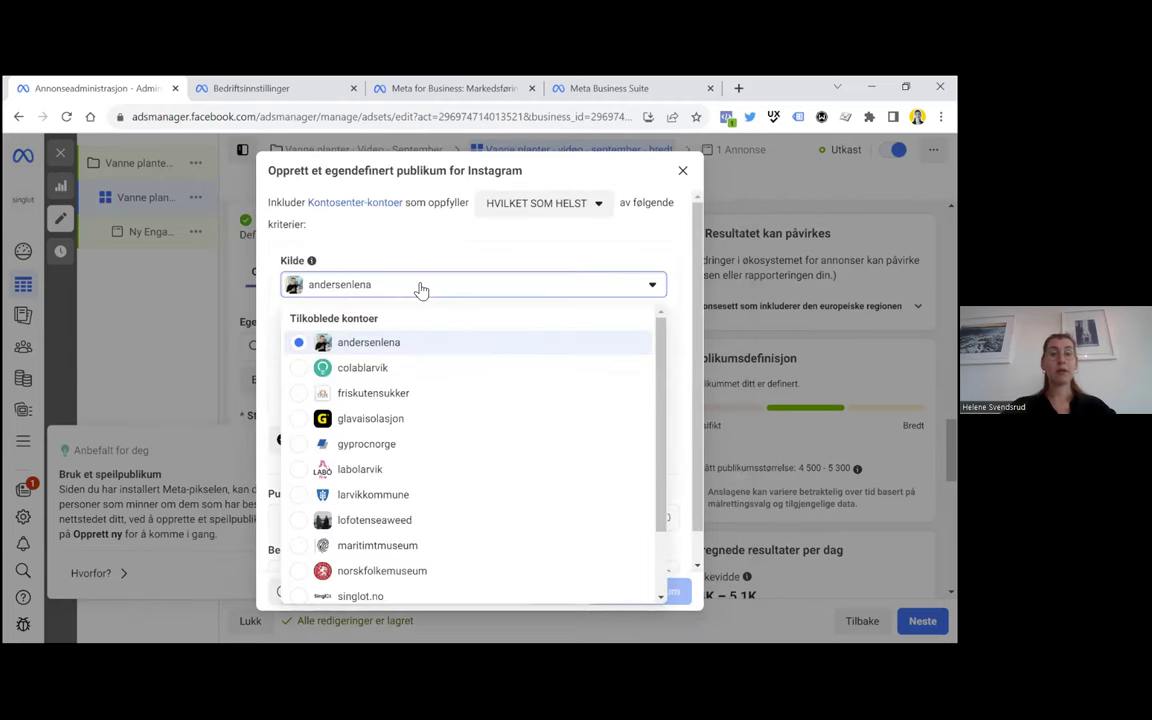
pyautogui.scroll(-1, 366, 442)
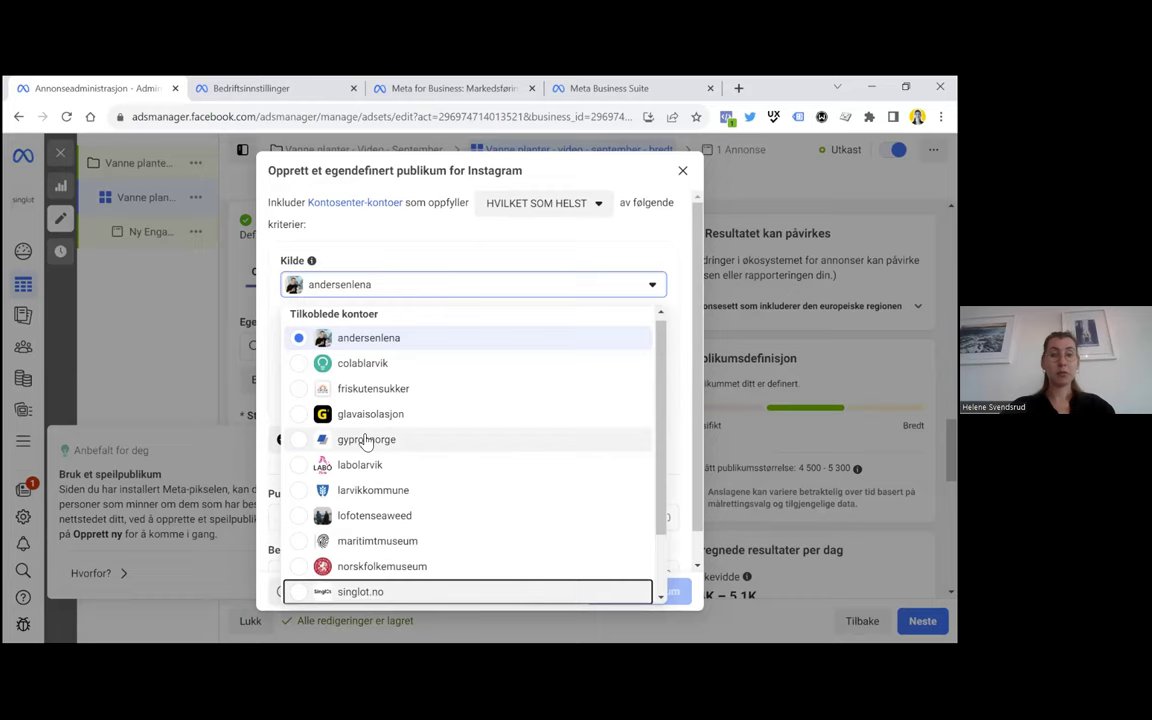
pyautogui.scroll(-2, 366, 442)
pyautogui.click(347, 510)
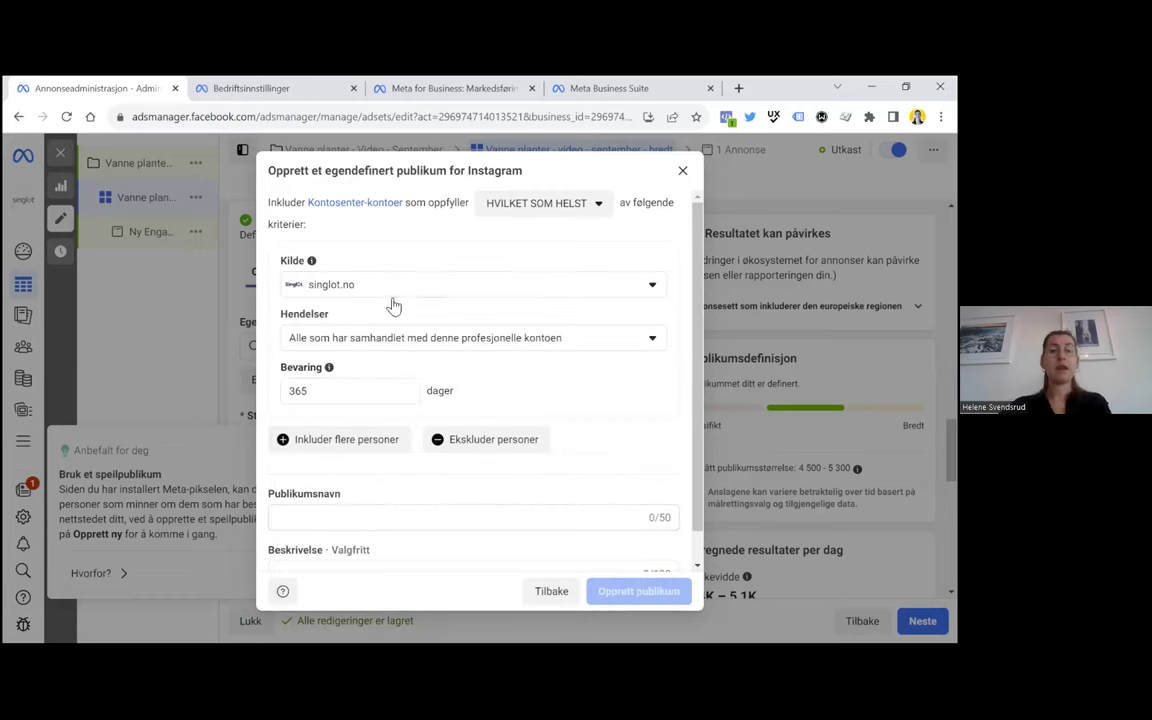
# Examine the custom audience's matching rule and event options, discard the audience without creating it, and dismiss the lookalike recommendation
pyautogui.click(548, 207)
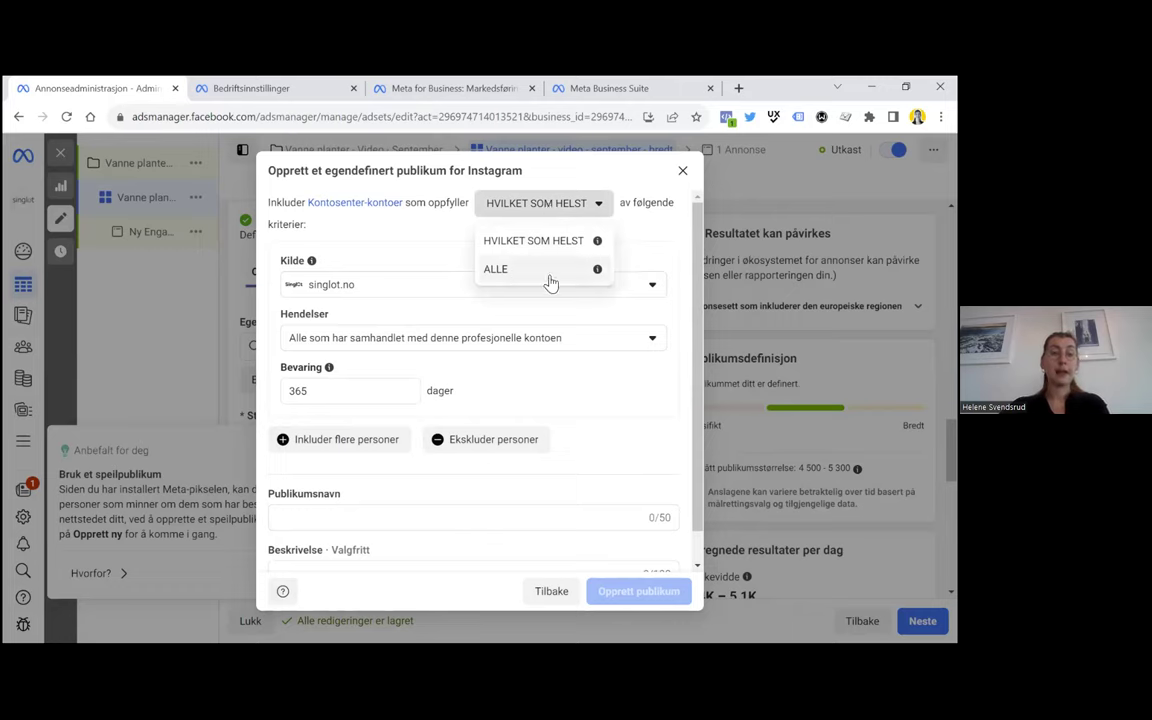
pyautogui.click(408, 243)
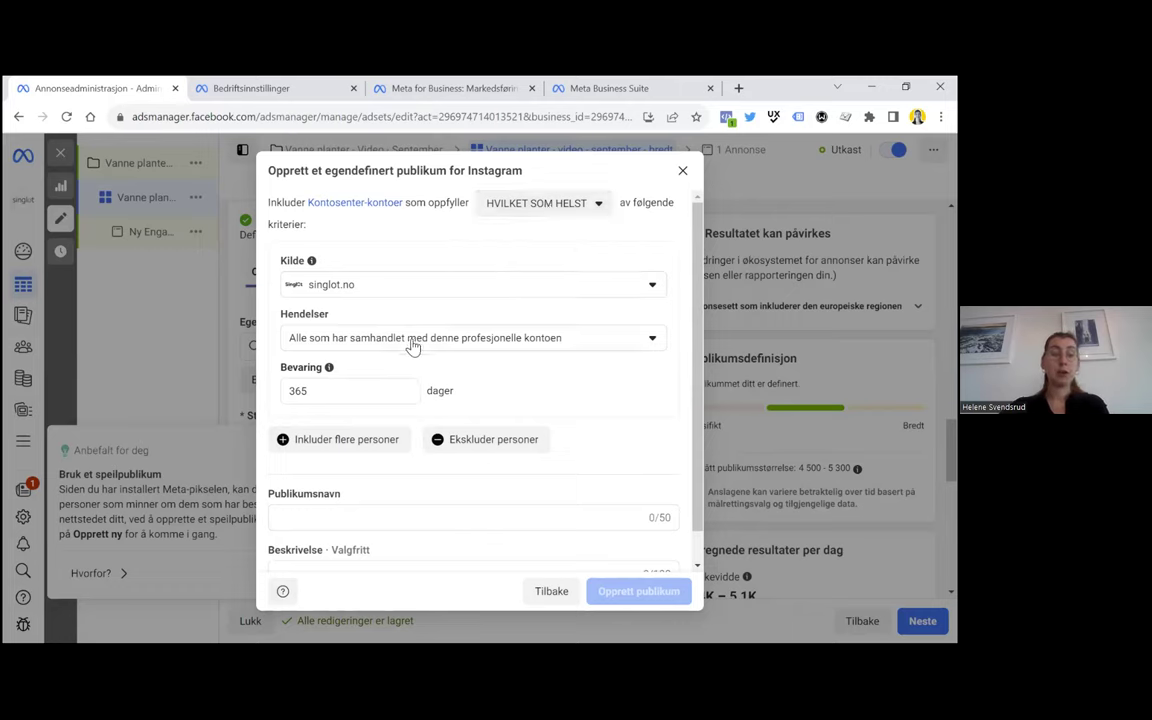
pyautogui.click(411, 340)
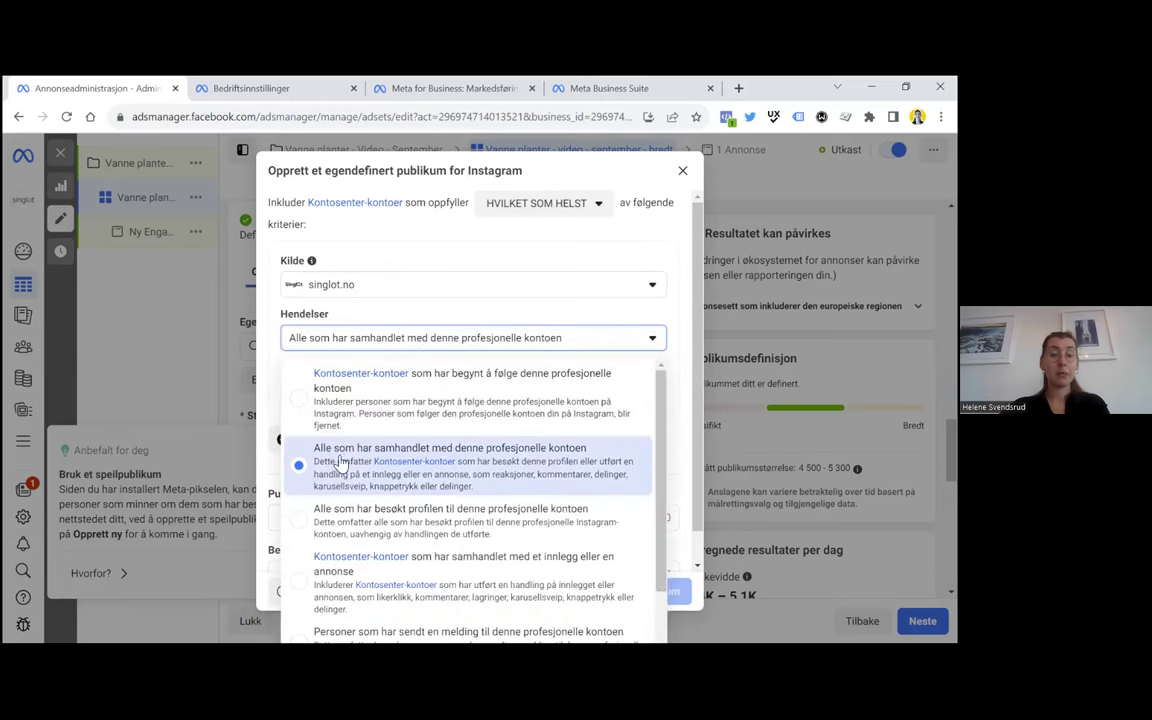
pyautogui.scroll(-1, 339, 470)
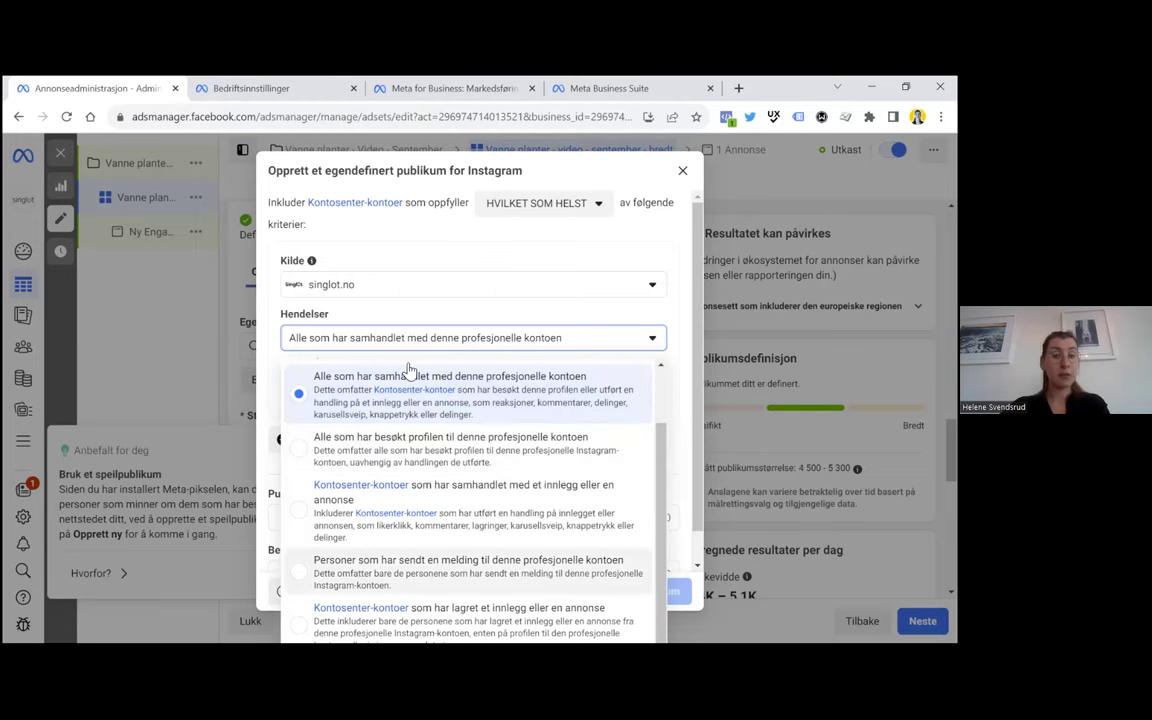
pyautogui.click(369, 272)
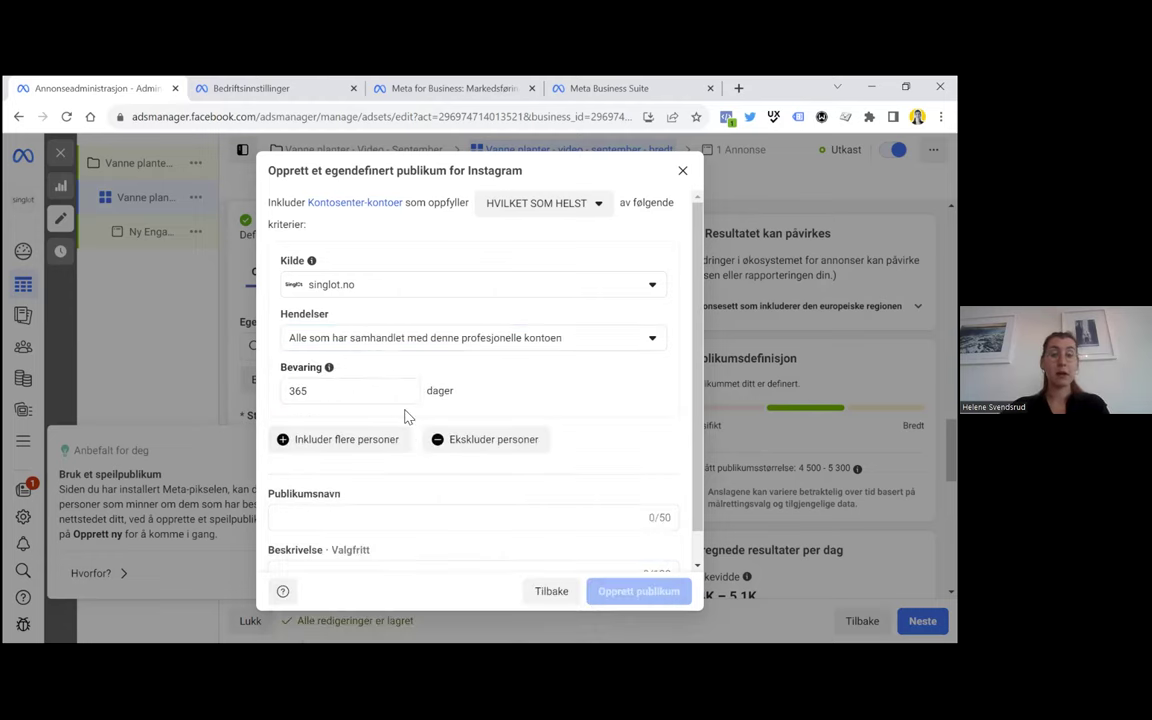
pyautogui.scroll(-1, 405, 415)
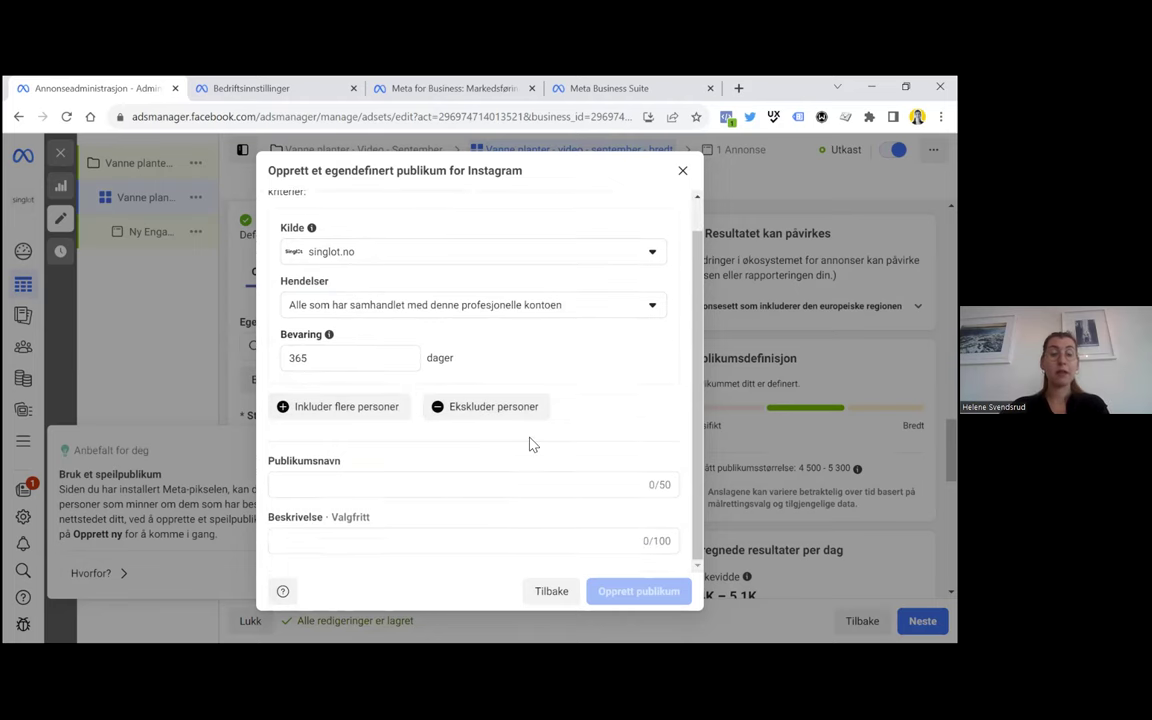
pyautogui.click(682, 171)
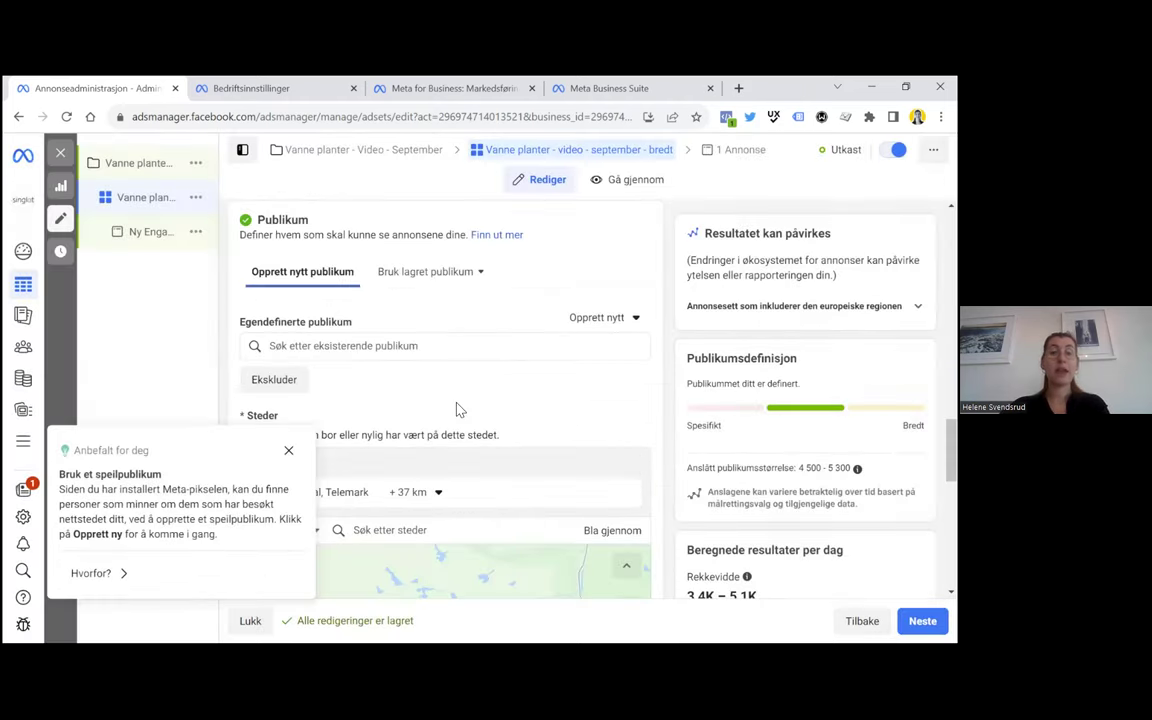
pyautogui.click(289, 452)
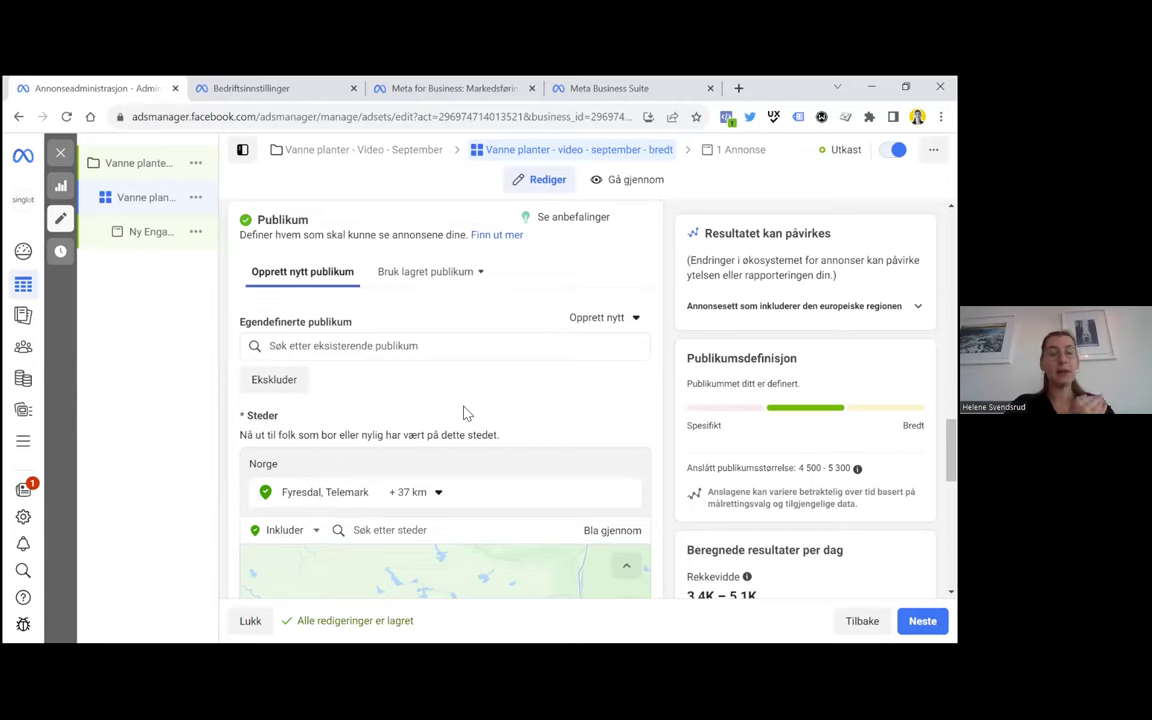
# Review the ad set's audience, placements, budget and schedule along with the estimated daily results
pyautogui.scroll(-3, 463, 412)
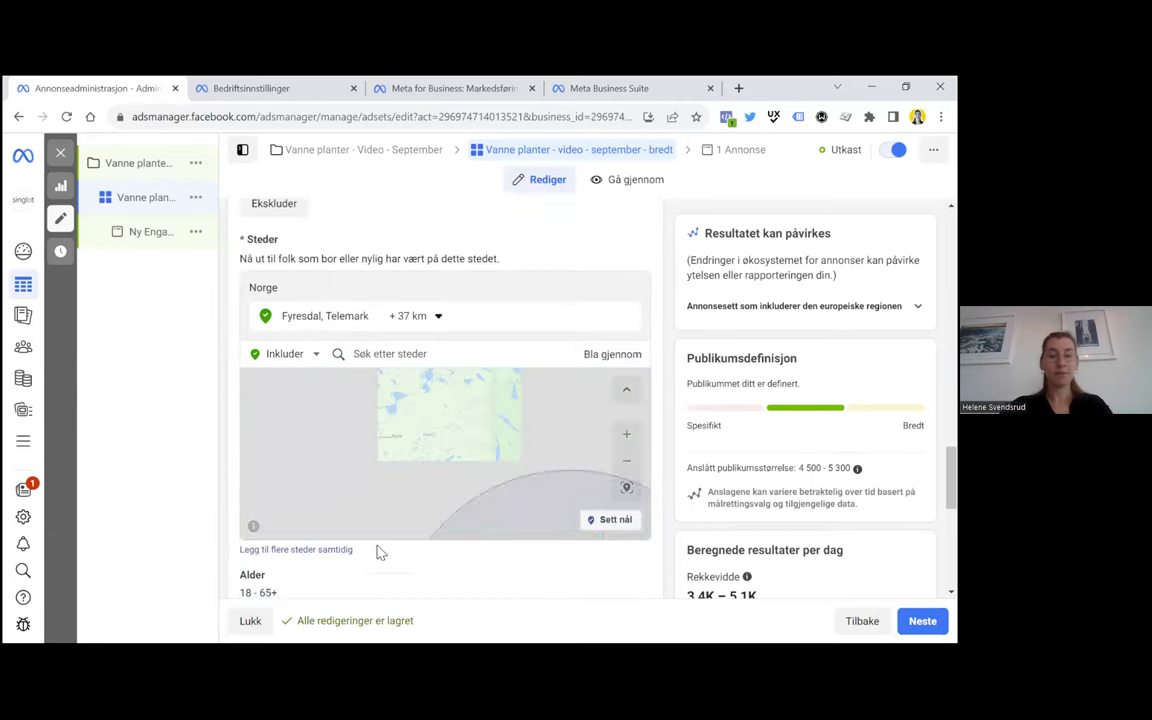
pyautogui.scroll(-8, 352, 577)
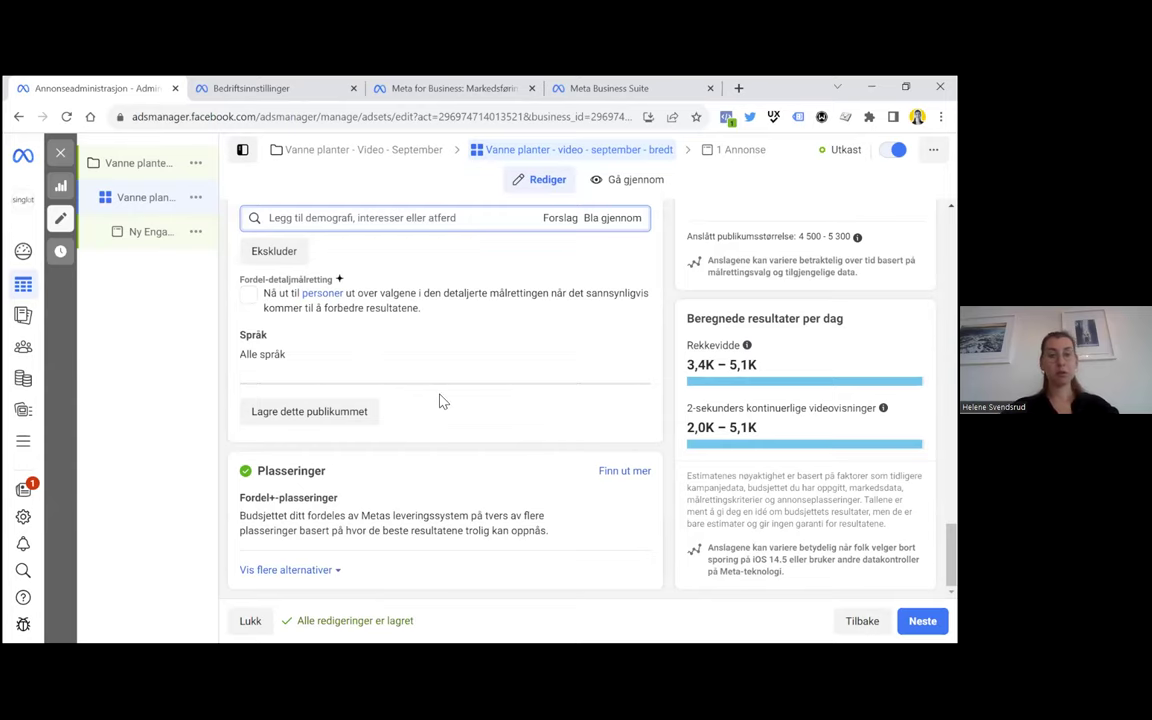
pyautogui.scroll(5, 443, 401)
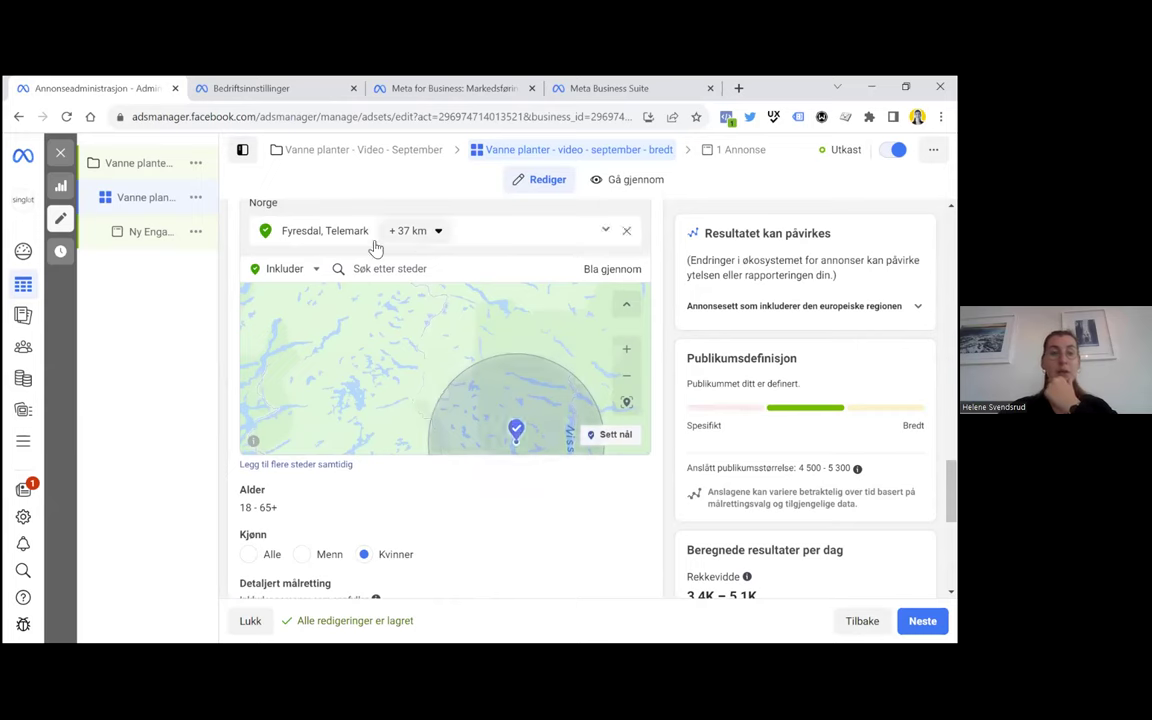
pyautogui.scroll(8, 405, 255)
pyautogui.scroll(3, 431, 268)
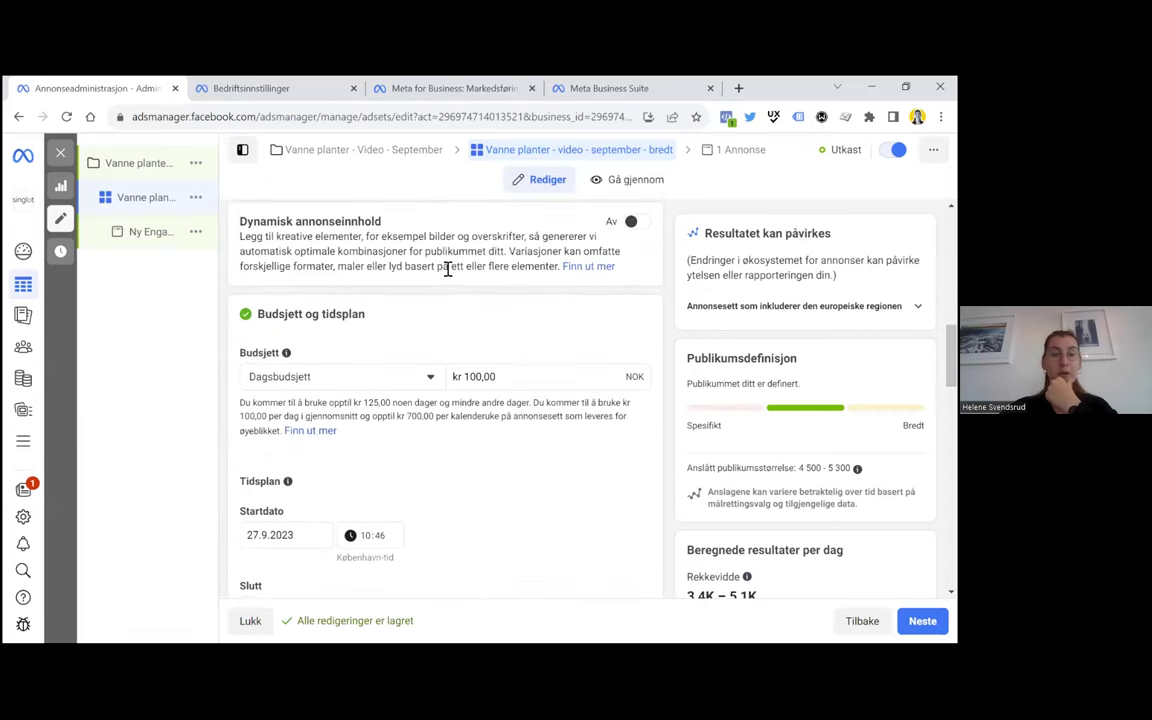
pyautogui.scroll(-2, 443, 400)
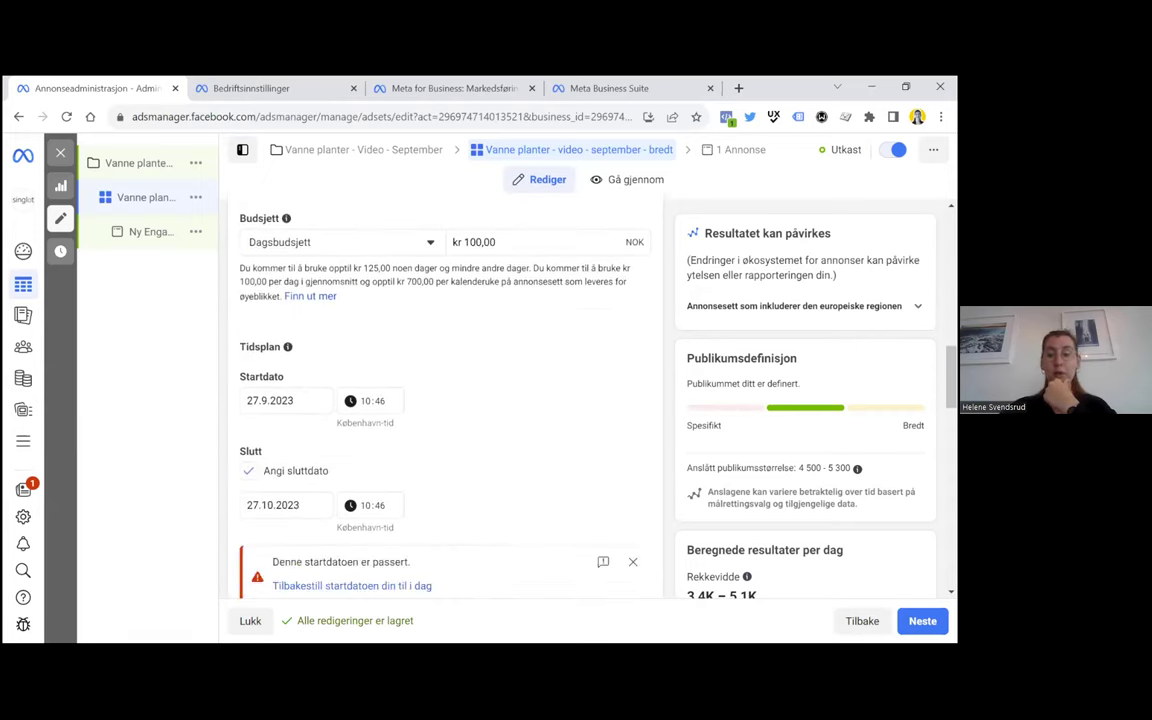
pyautogui.scroll(-10, 445, 400)
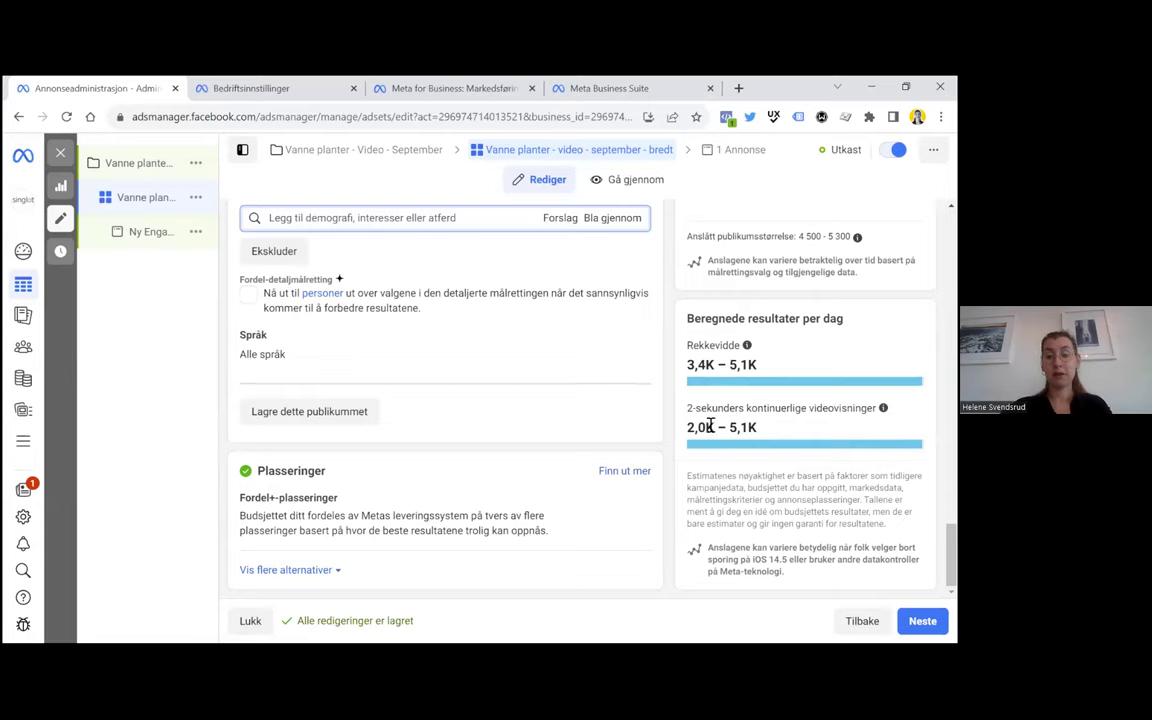
# Set the ad set's daily budget to kr 500,00 and check the estimated daily results
pyautogui.scroll(10, 641, 432)
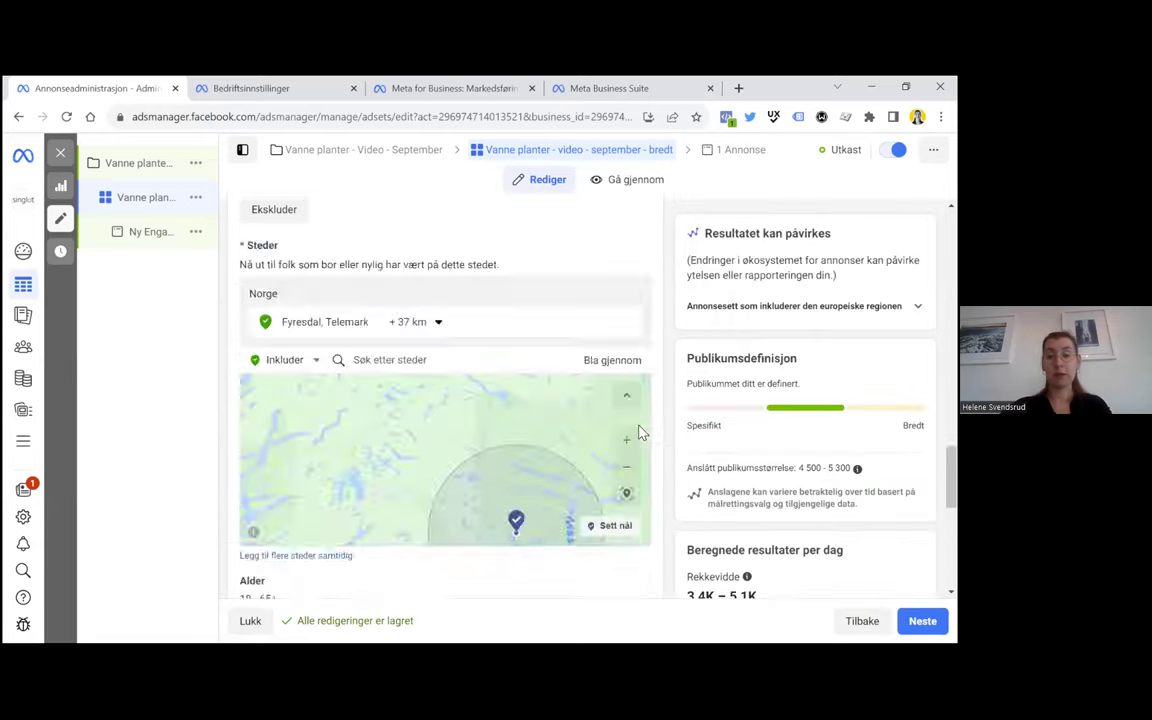
pyautogui.scroll(1, 641, 432)
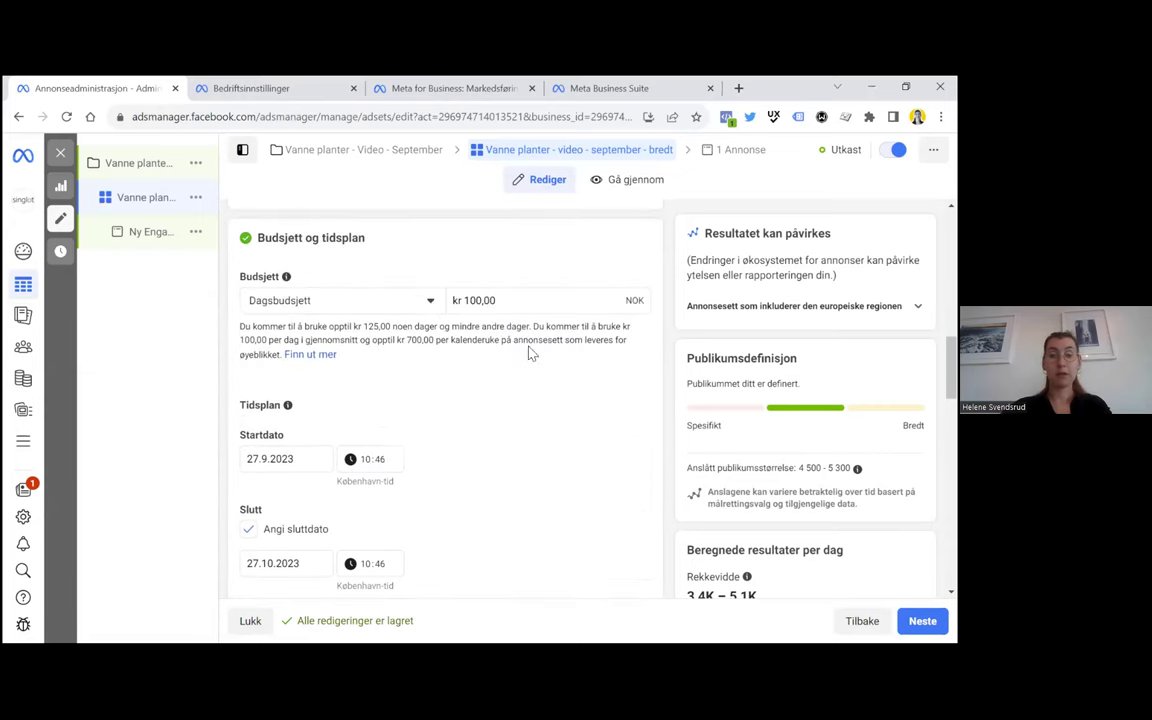
pyautogui.click(473, 300)
pyautogui.press('BackSpace')
pyautogui.write('5')
pyautogui.click(482, 335)
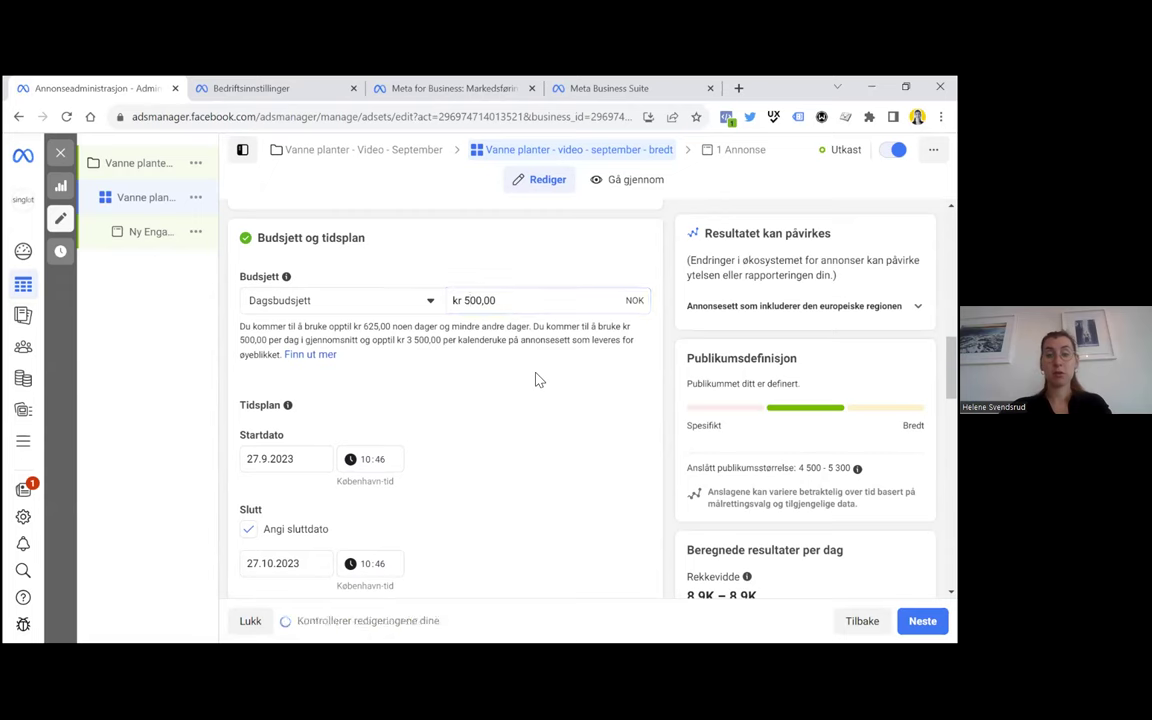
pyautogui.scroll(-3, 482, 335)
pyautogui.scroll(-5, 482, 335)
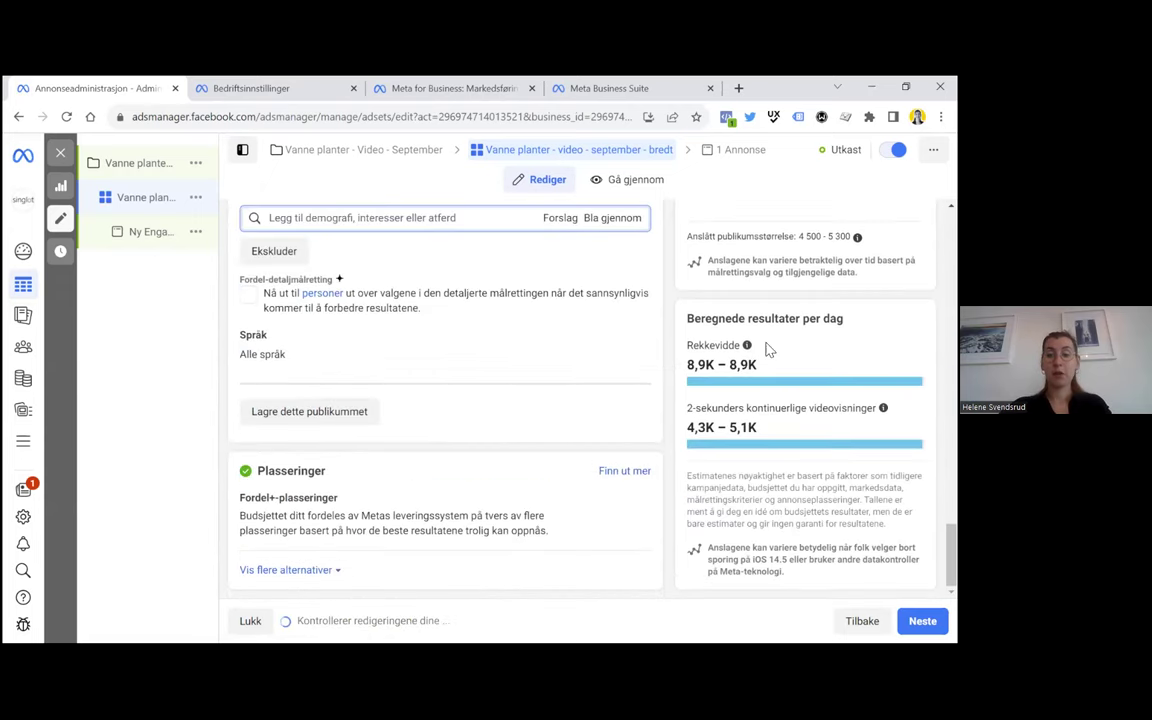
# Open the ad set's placement settings for editing and switch them to Manuelle plasseringer
pyautogui.moveTo(747, 345)
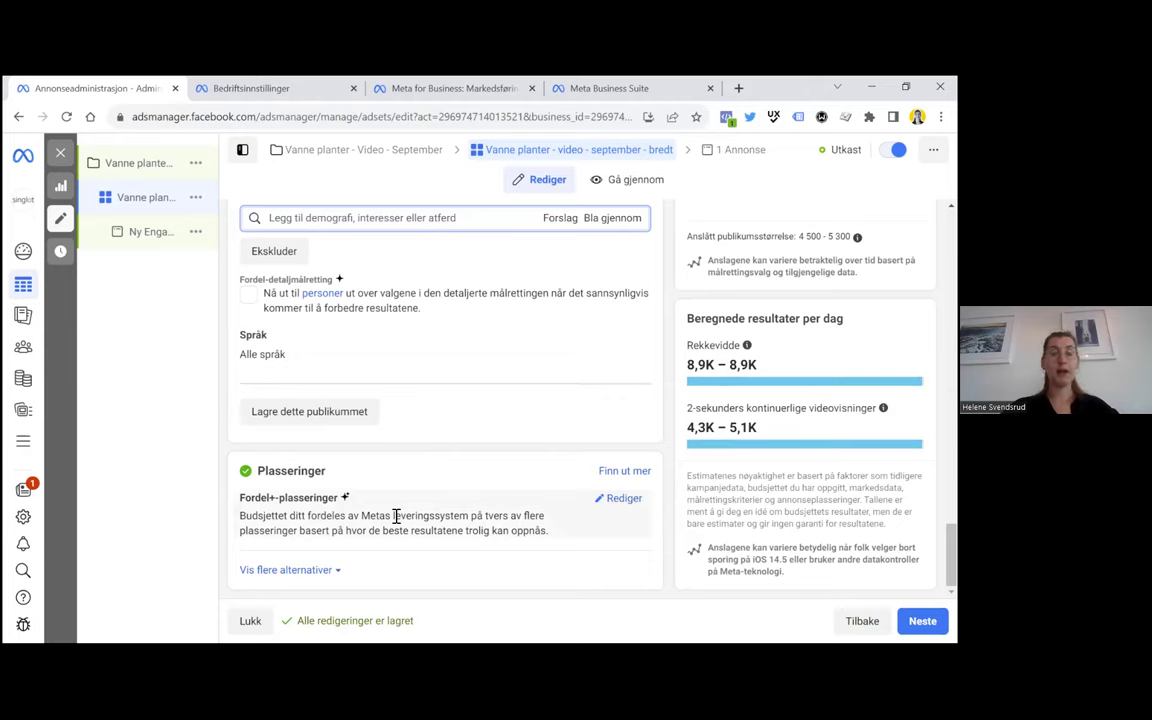
pyautogui.click(620, 498)
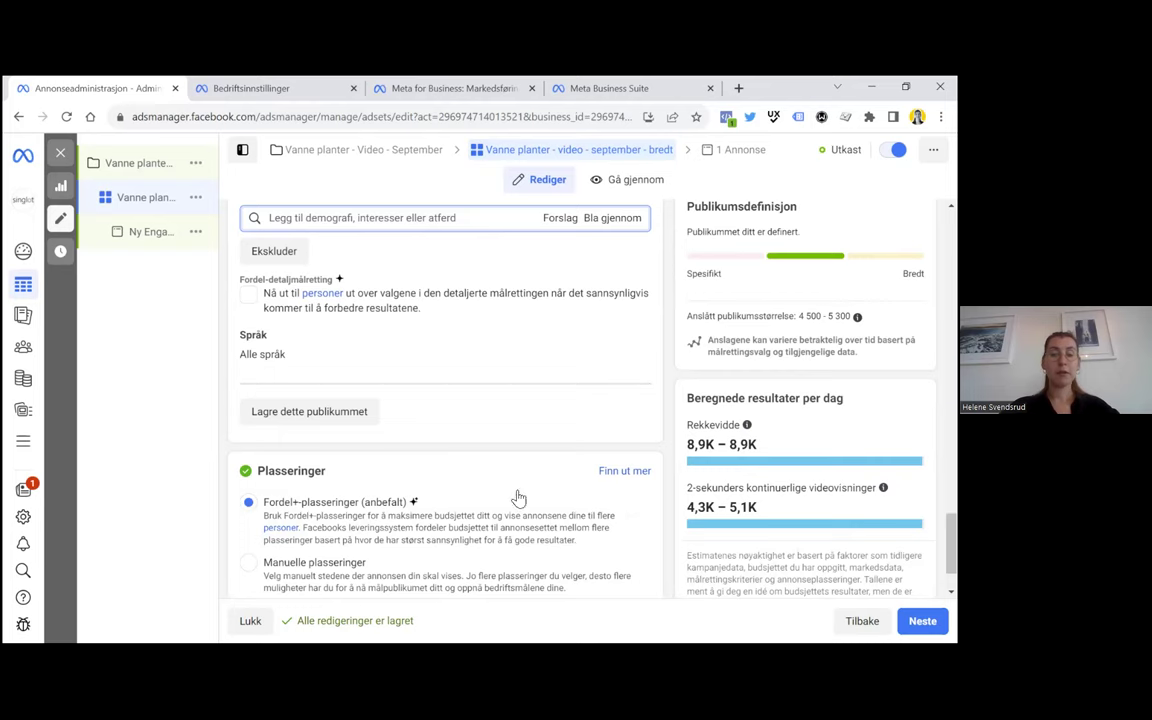
pyautogui.scroll(-1, 518, 497)
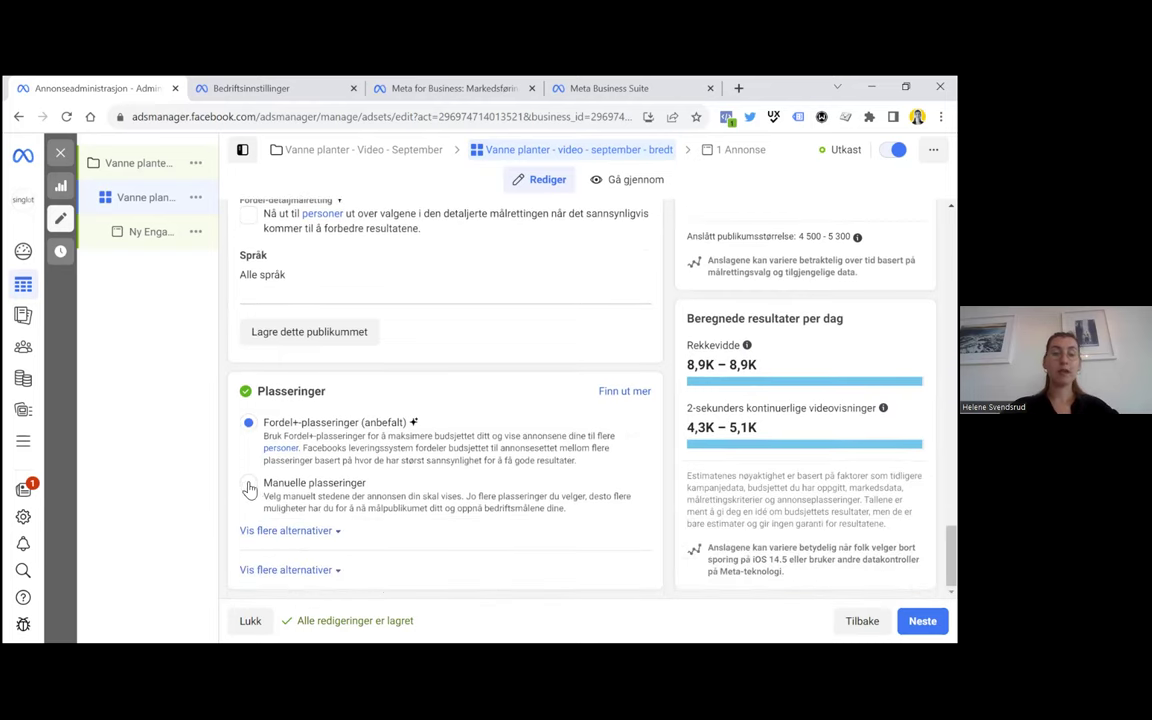
pyautogui.click(249, 486)
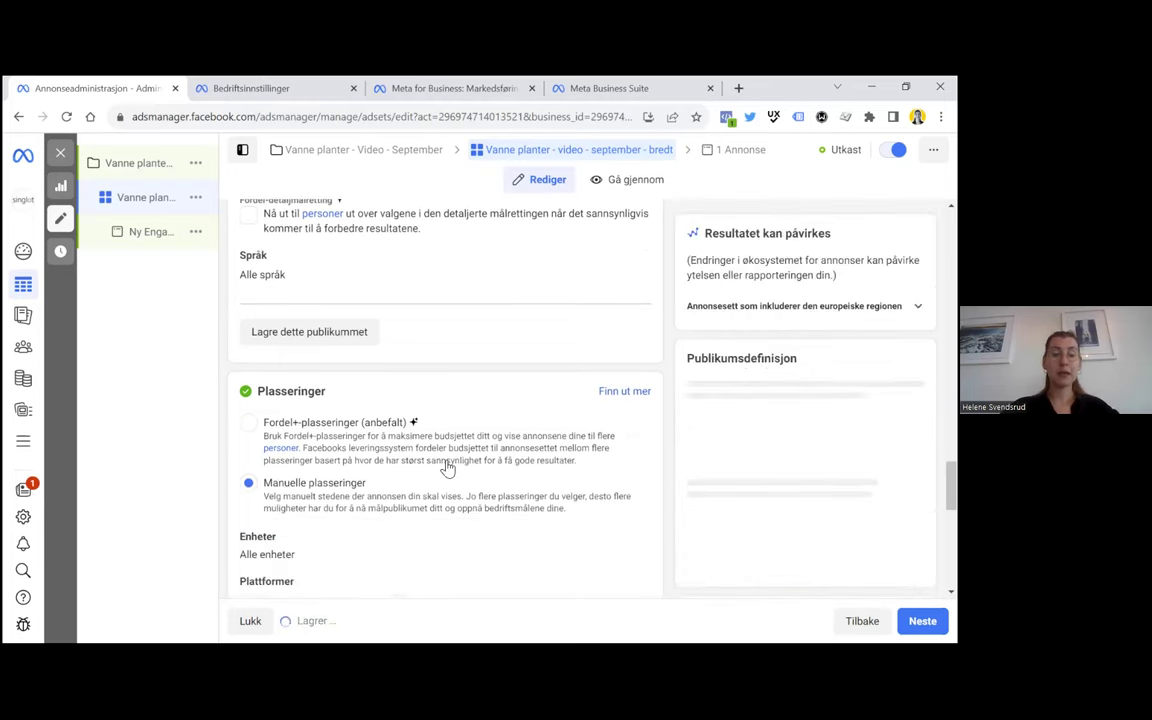
# Review the manual platforms and placement types, including feeds, stories and Reels, and return the ad set to Fordel+-plasseringer
pyautogui.scroll(-2, 447, 470)
pyautogui.scroll(-1, 445, 467)
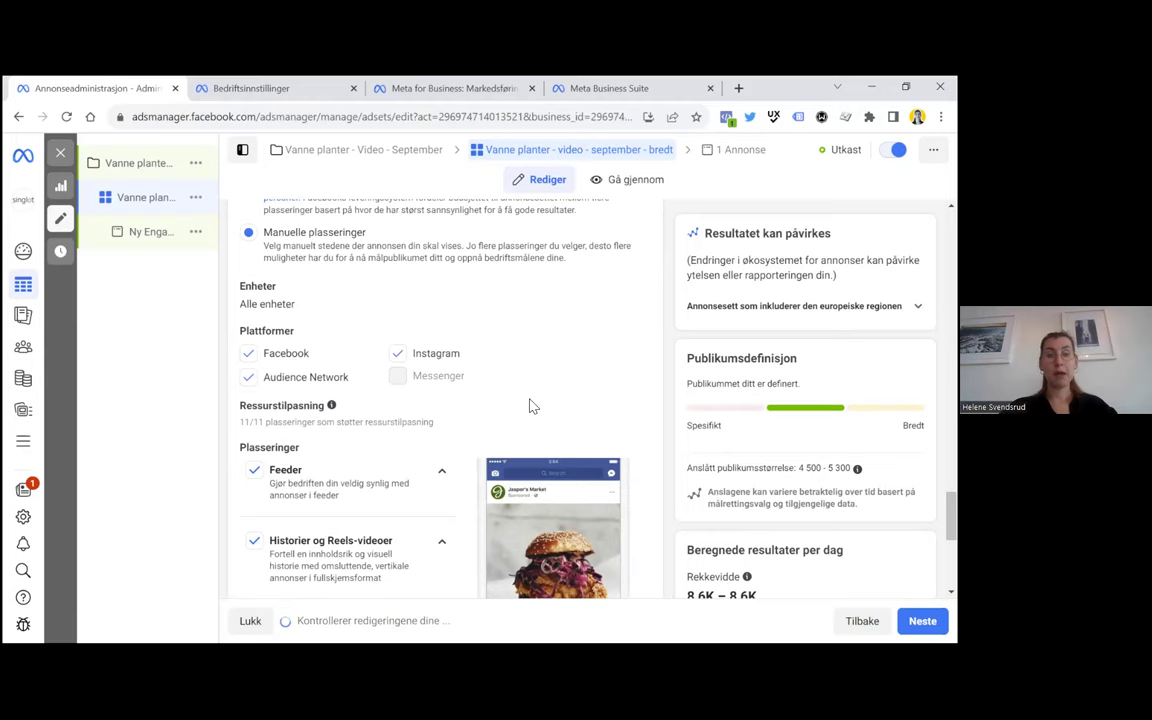
pyautogui.scroll(-1, 532, 405)
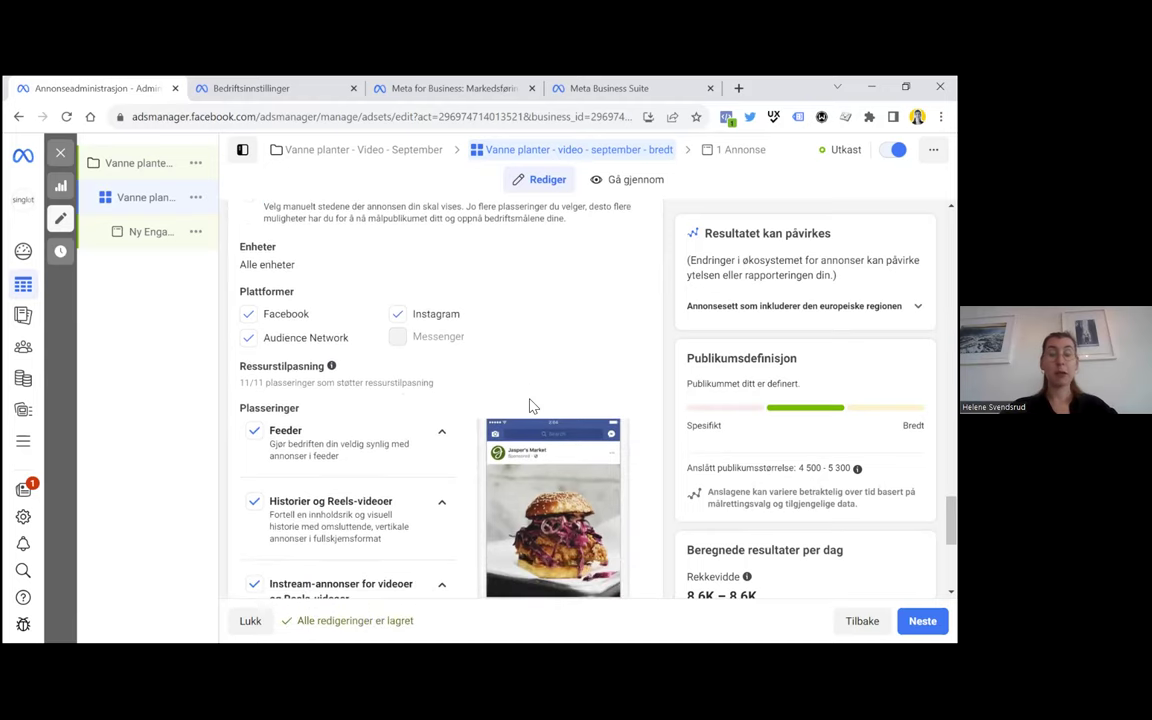
pyautogui.scroll(-2, 532, 405)
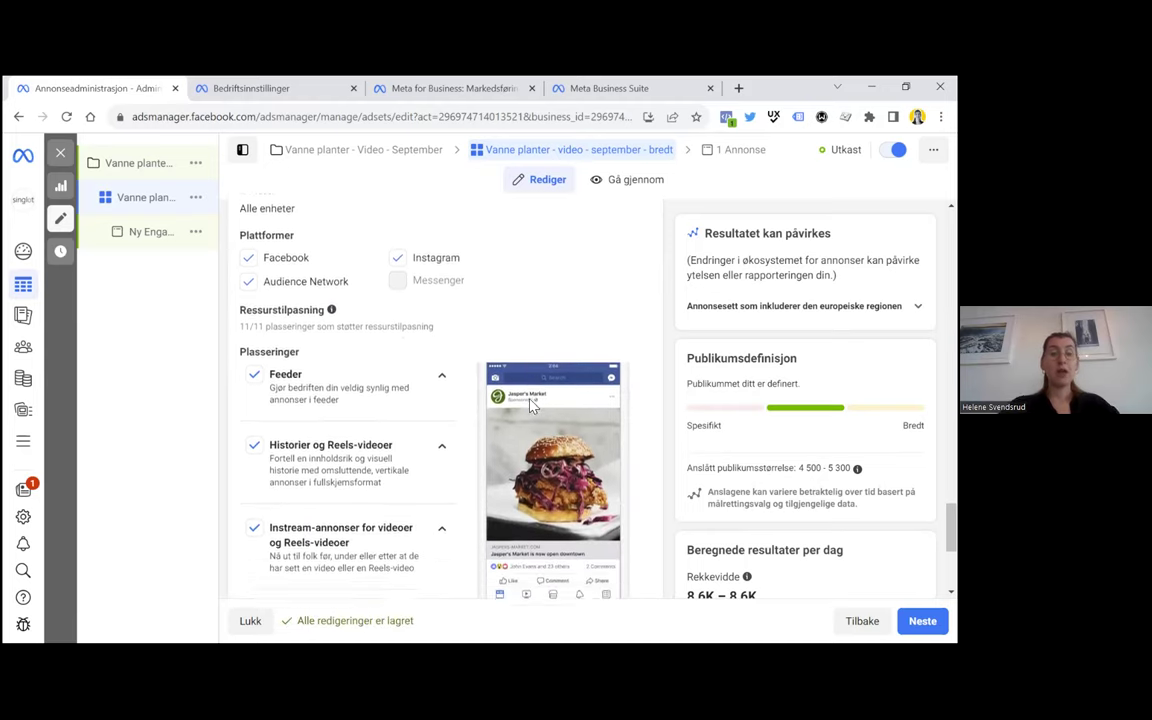
pyautogui.scroll(-1, 532, 405)
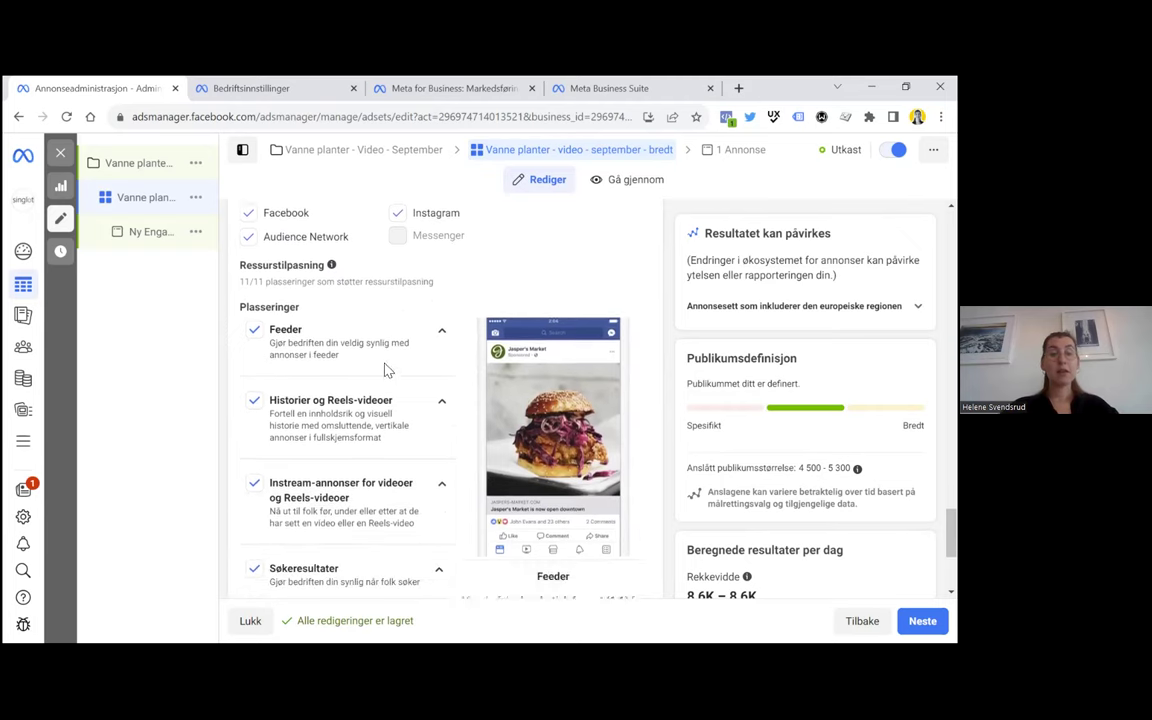
pyautogui.scroll(-2, 350, 480)
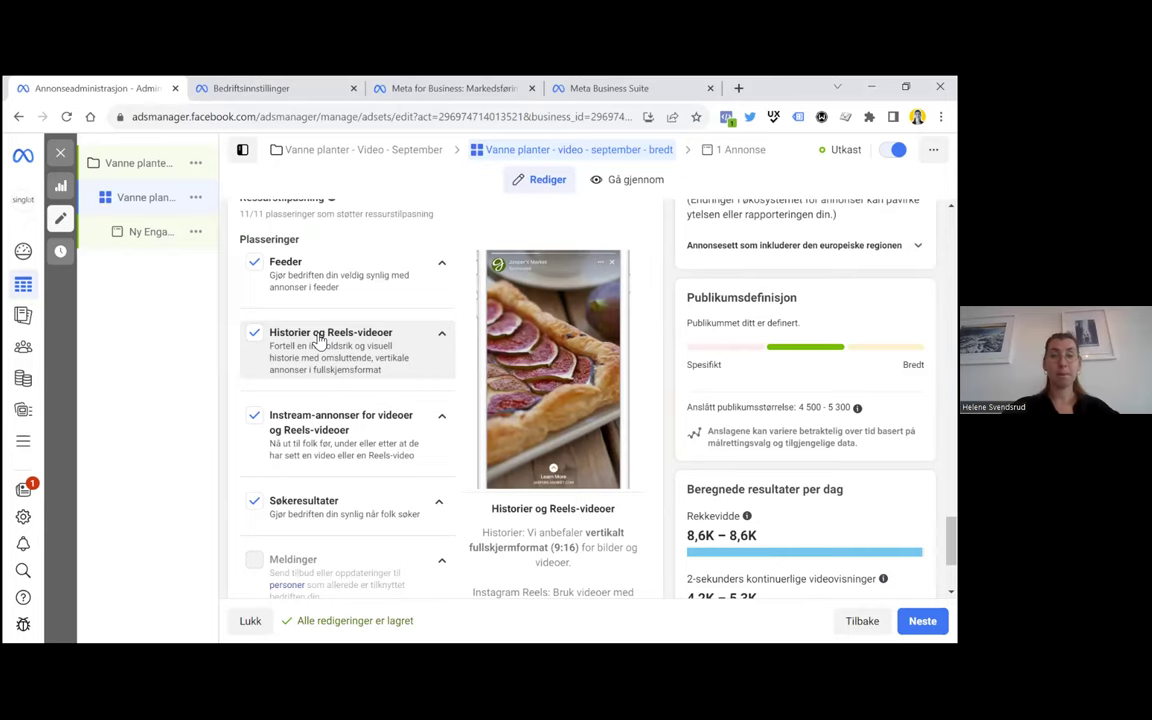
pyautogui.scroll(3, 360, 296)
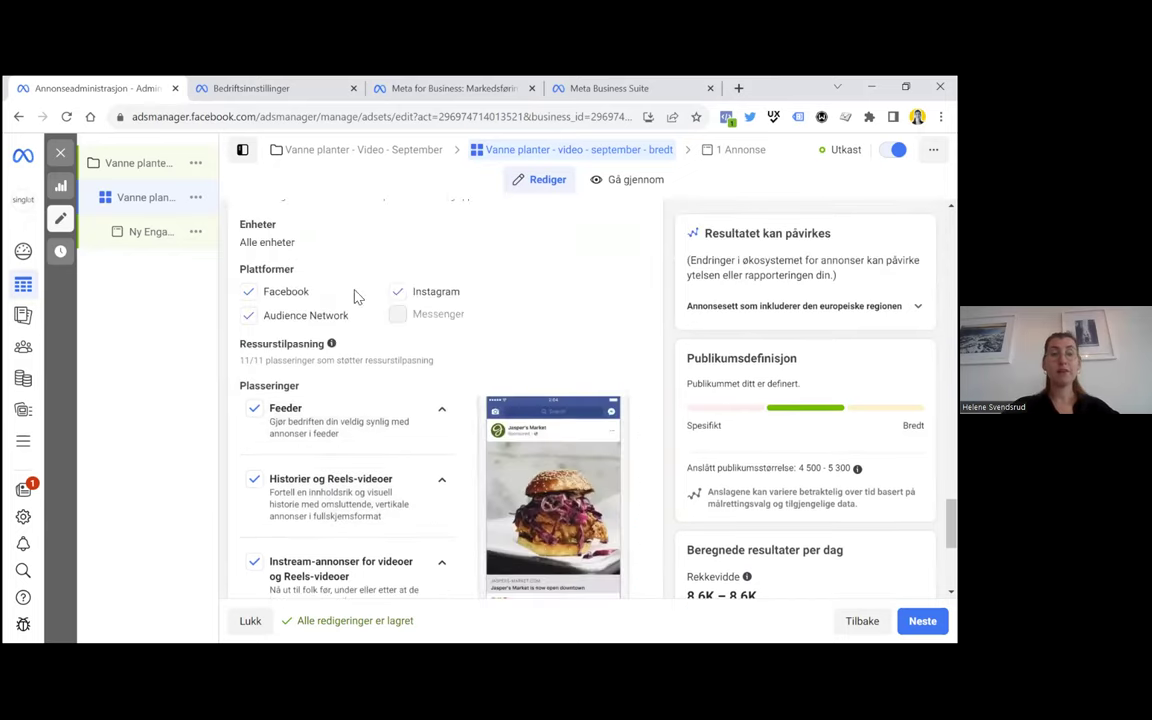
pyautogui.scroll(1, 308, 255)
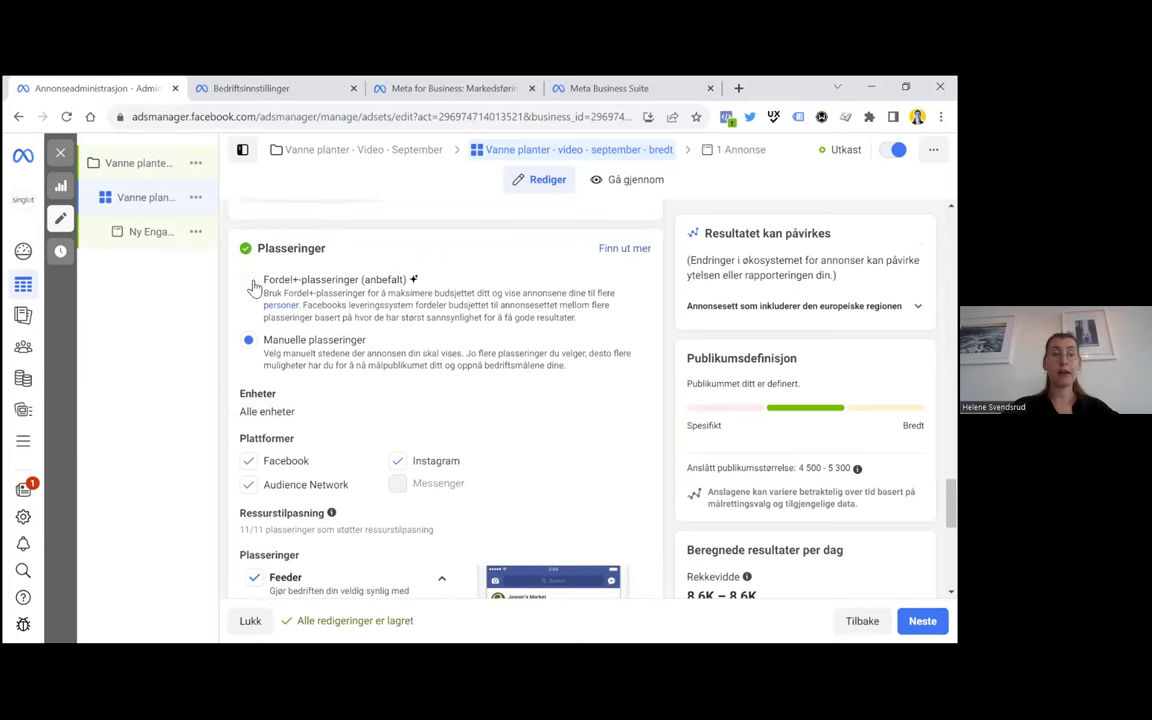
pyautogui.click(244, 273)
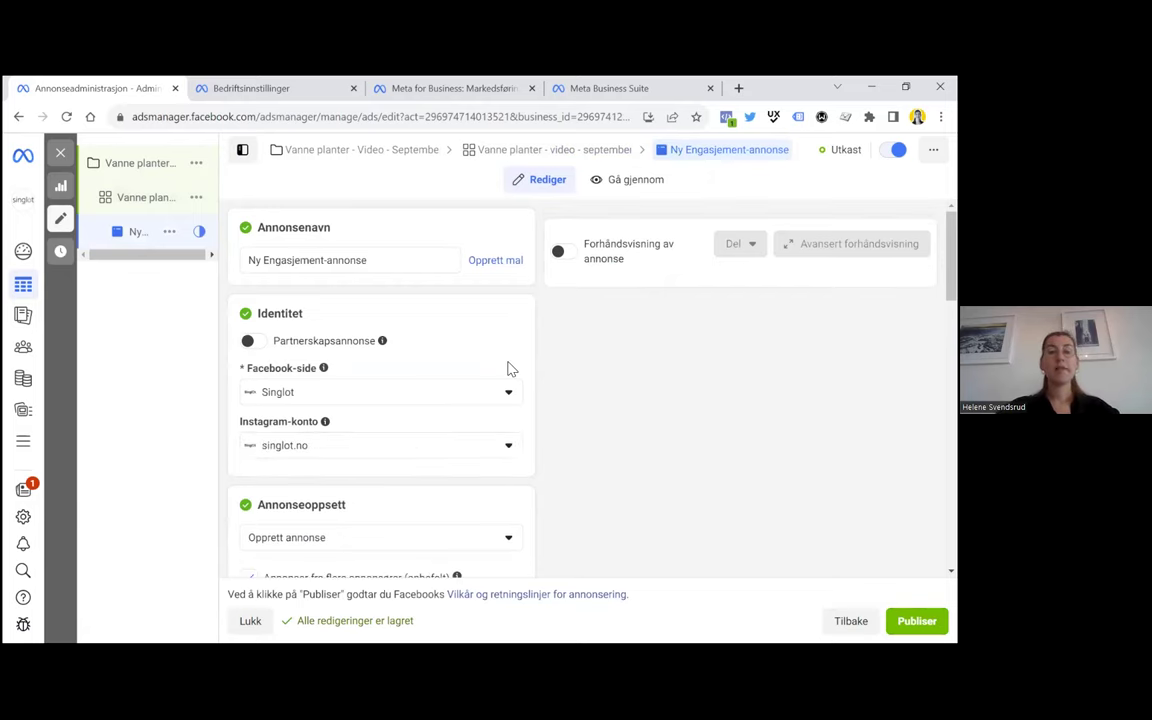
# In the campaign's ad, enable the ad preview and rename the ad "Vanne planter - video - video 1"
pyautogui.click(558, 251)
pyautogui.click(383, 262)
pyautogui.moveTo(383, 262); pyautogui.dragTo(226, 260)
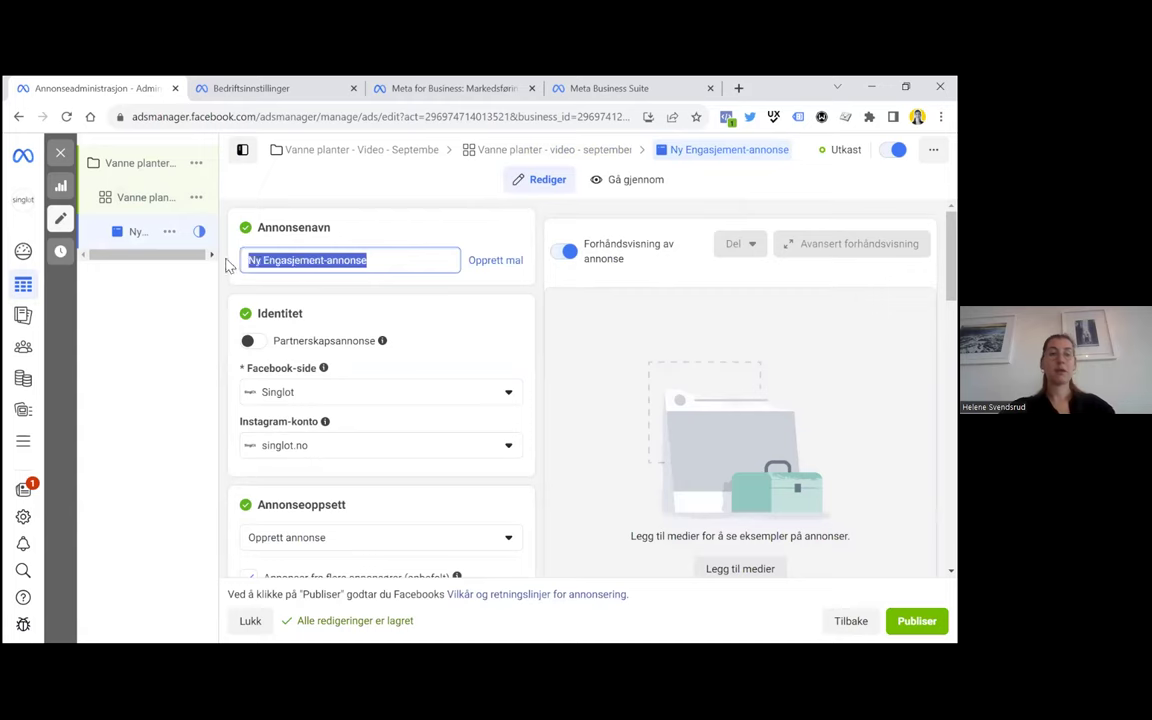
pyautogui.write('Vanne')
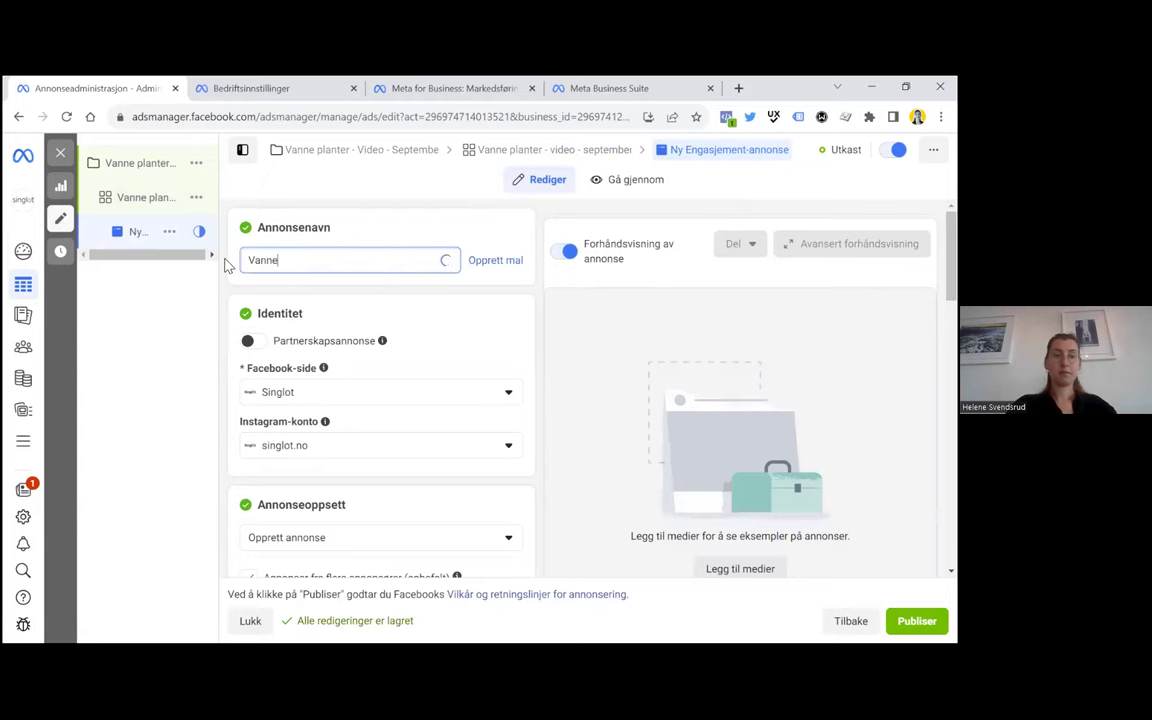
pyautogui.write(' planter - ')
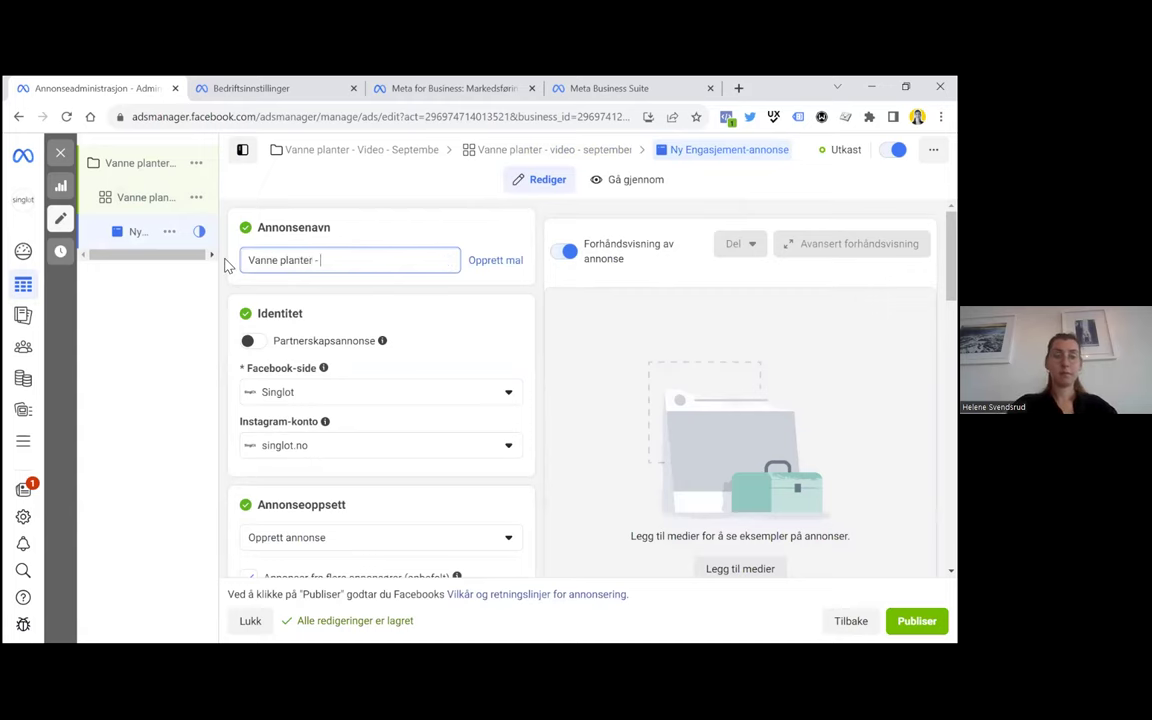
pyautogui.write('video - ')
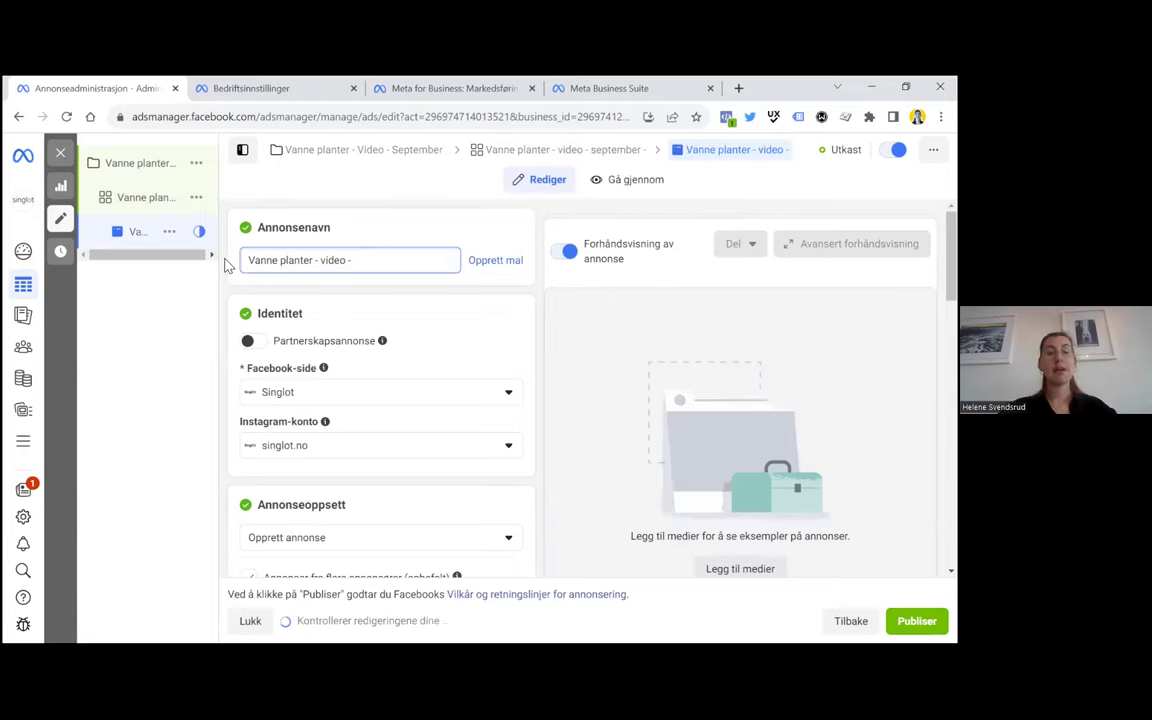
pyautogui.write('video 1')
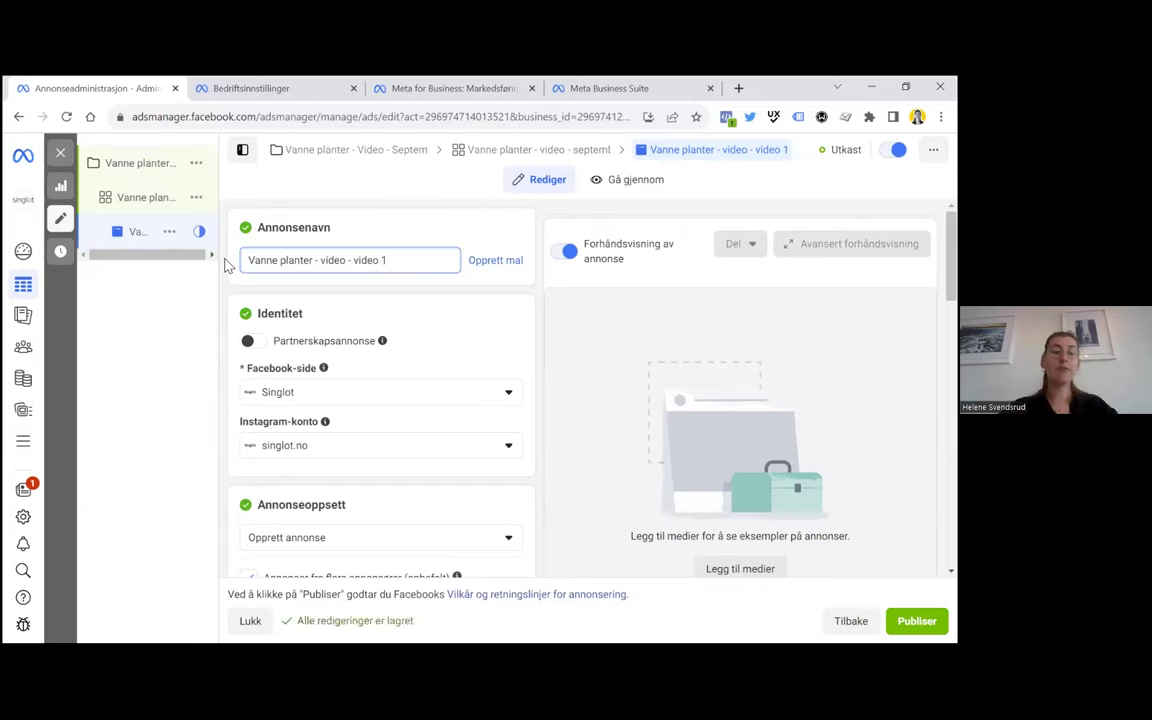
# Check the ad setup choices, keep Opprett annonse, and disable Annonser fra flere annonsører
pyautogui.scroll(-2, 225, 265)
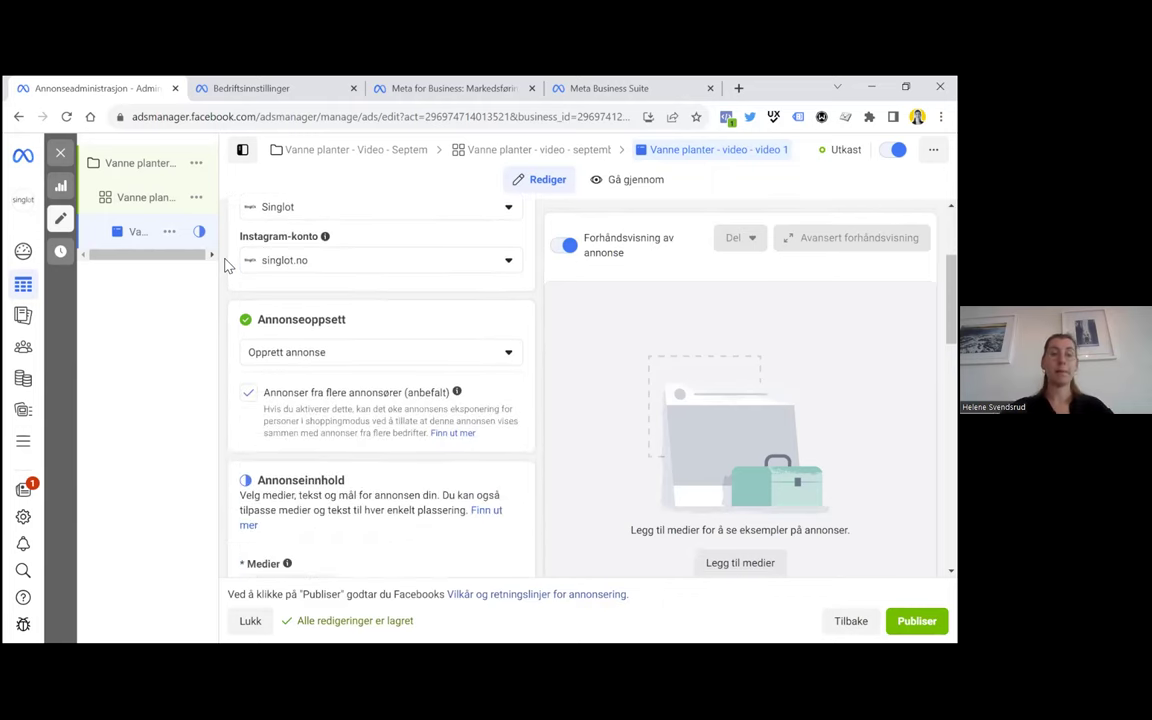
pyautogui.scroll(-1, 225, 265)
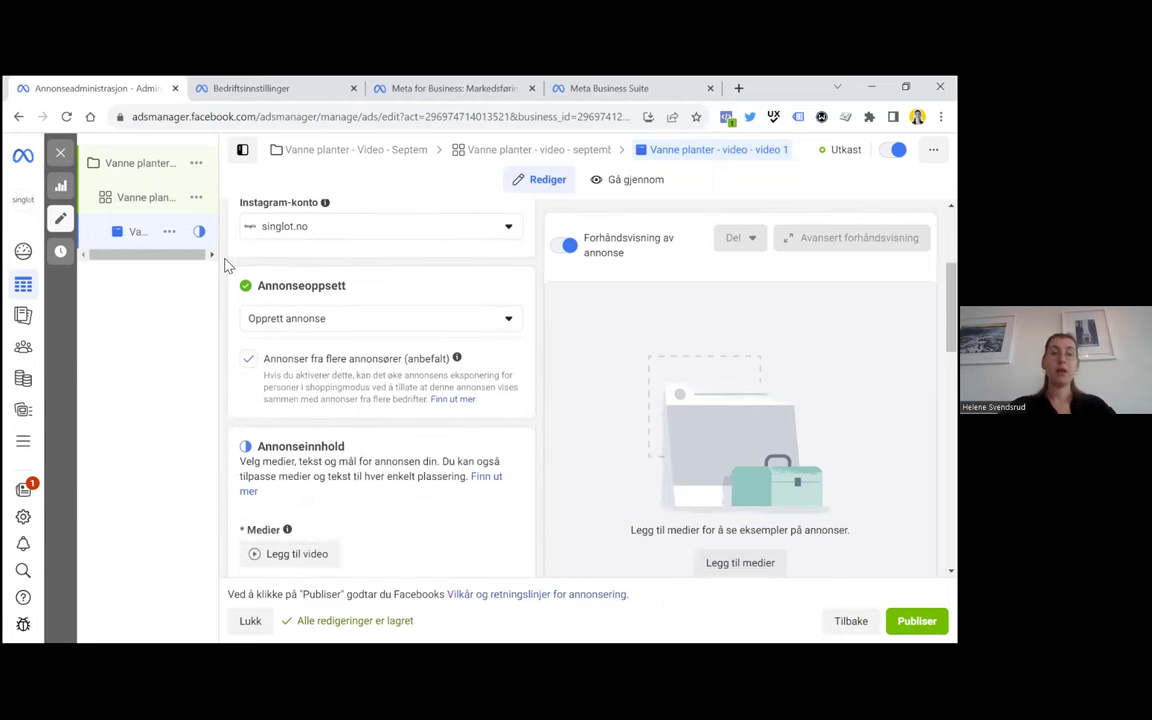
pyautogui.click(285, 319)
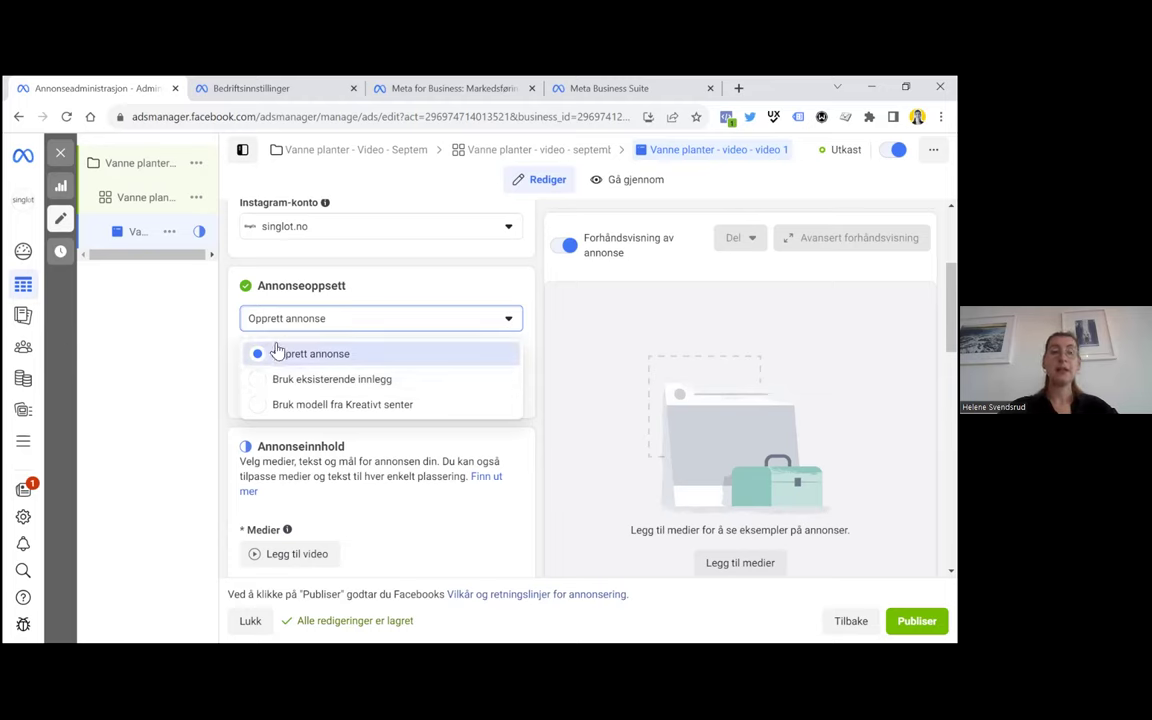
pyautogui.click(516, 286)
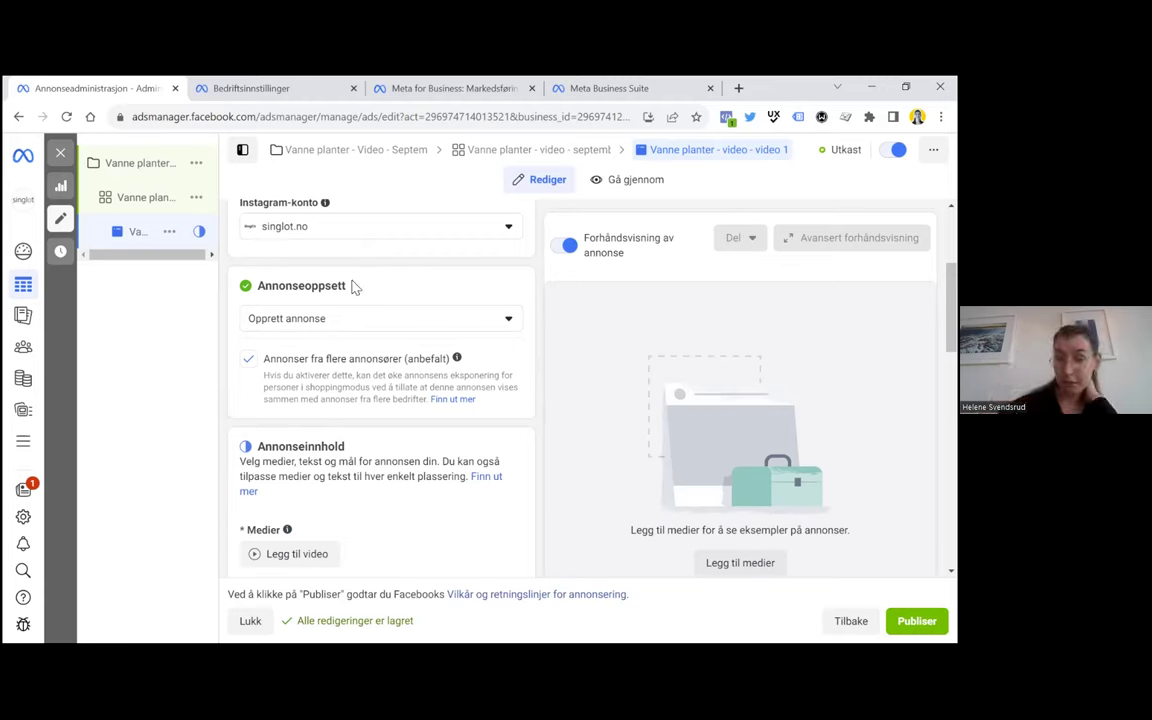
pyautogui.click(248, 358)
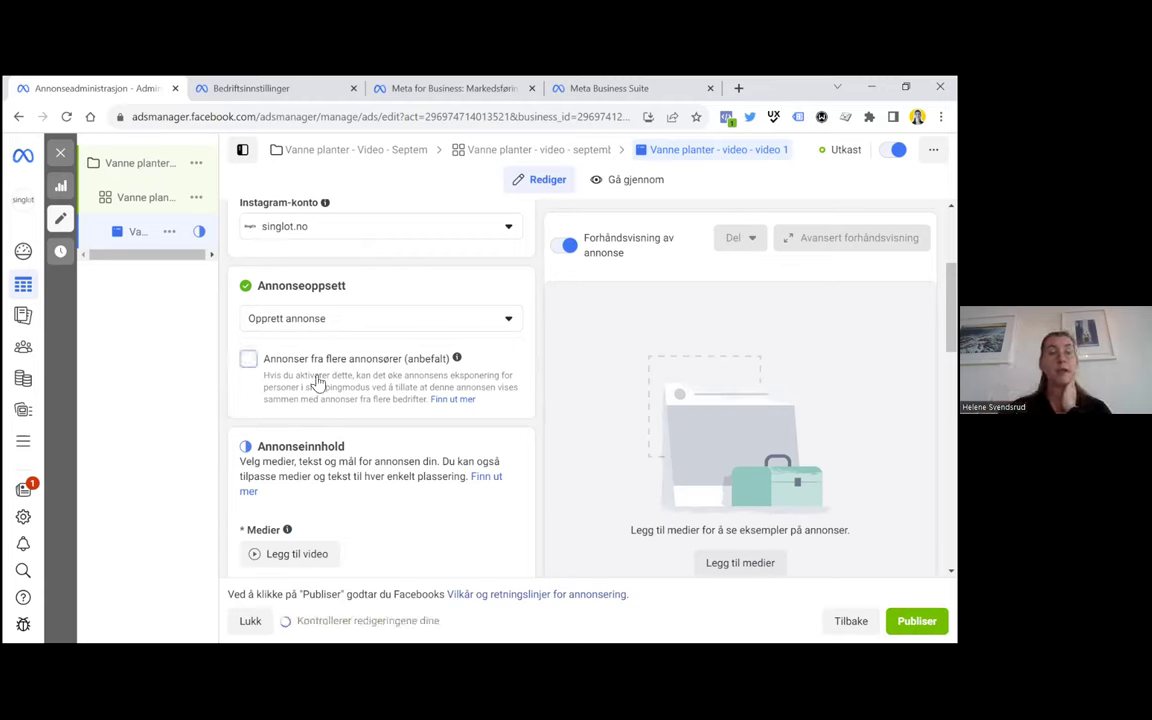
# Look over the ad content fields and start adding a video as the ad's media
pyautogui.scroll(-2, 295, 383)
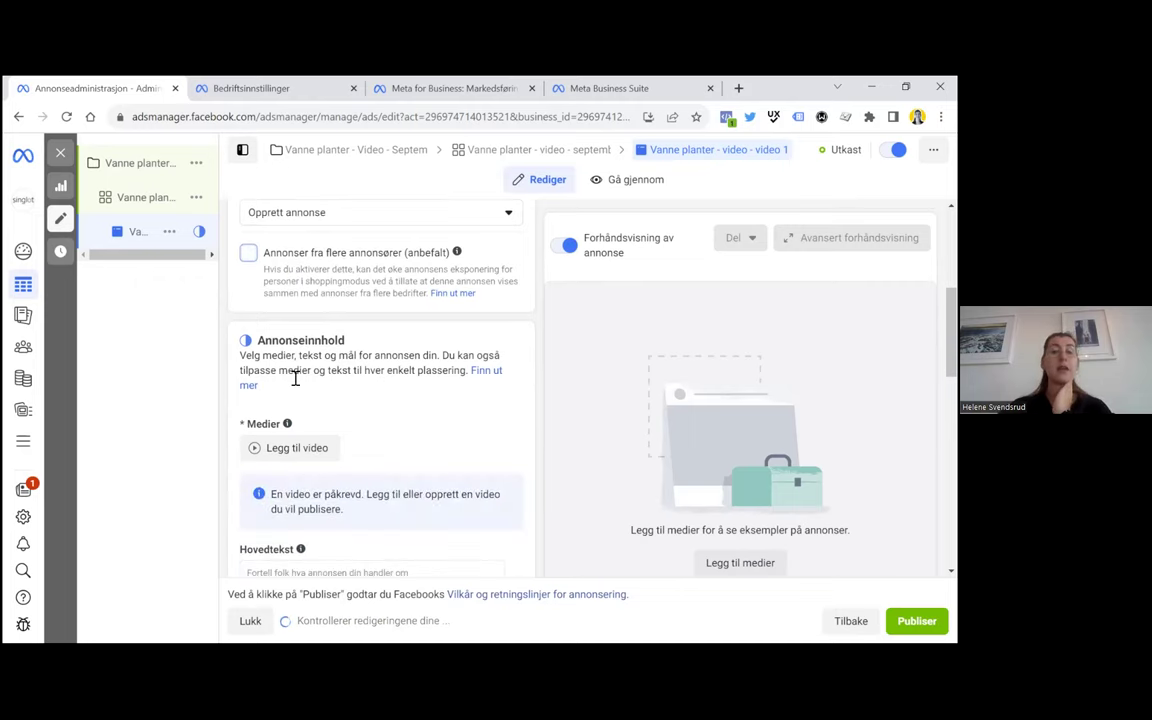
pyautogui.scroll(-3, 295, 378)
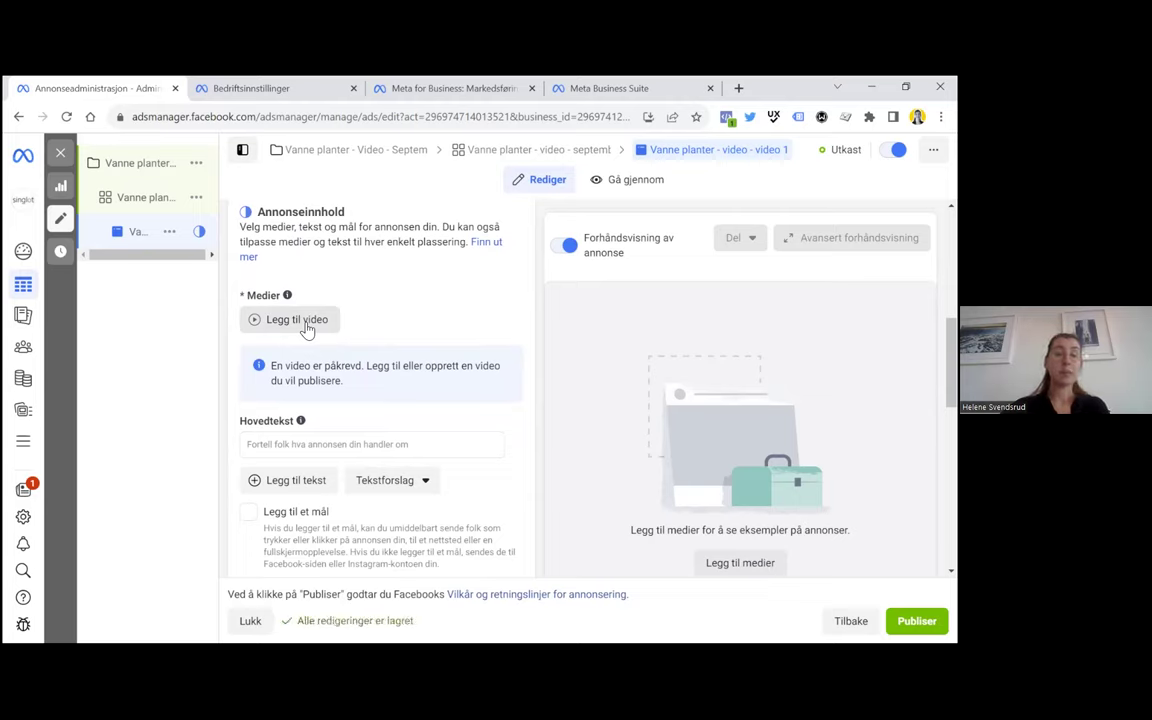
pyautogui.scroll(3, 307, 330)
pyautogui.scroll(-2, 307, 329)
pyautogui.scroll(-2, 307, 330)
pyautogui.scroll(2, 307, 330)
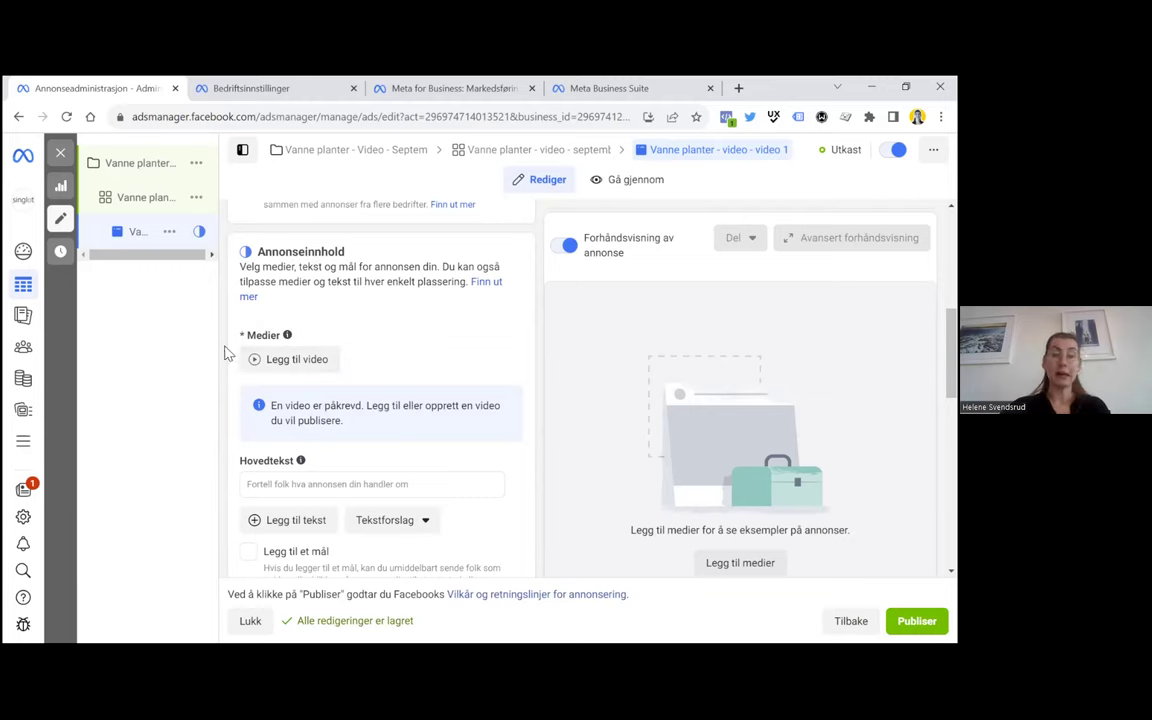
pyautogui.click(265, 359)
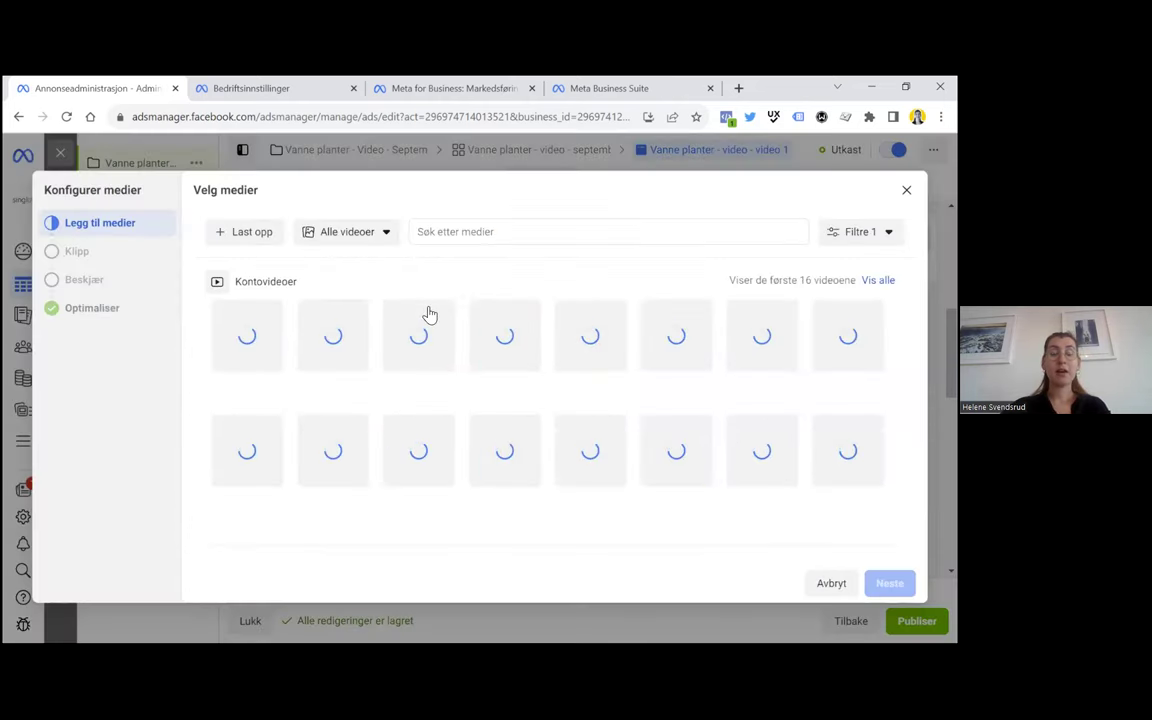
# Choose the 1080 × 1080 "Ads feed for..." testimonial video with the star rating from the account videos and continue to cropping
pyautogui.moveTo(404, 322)
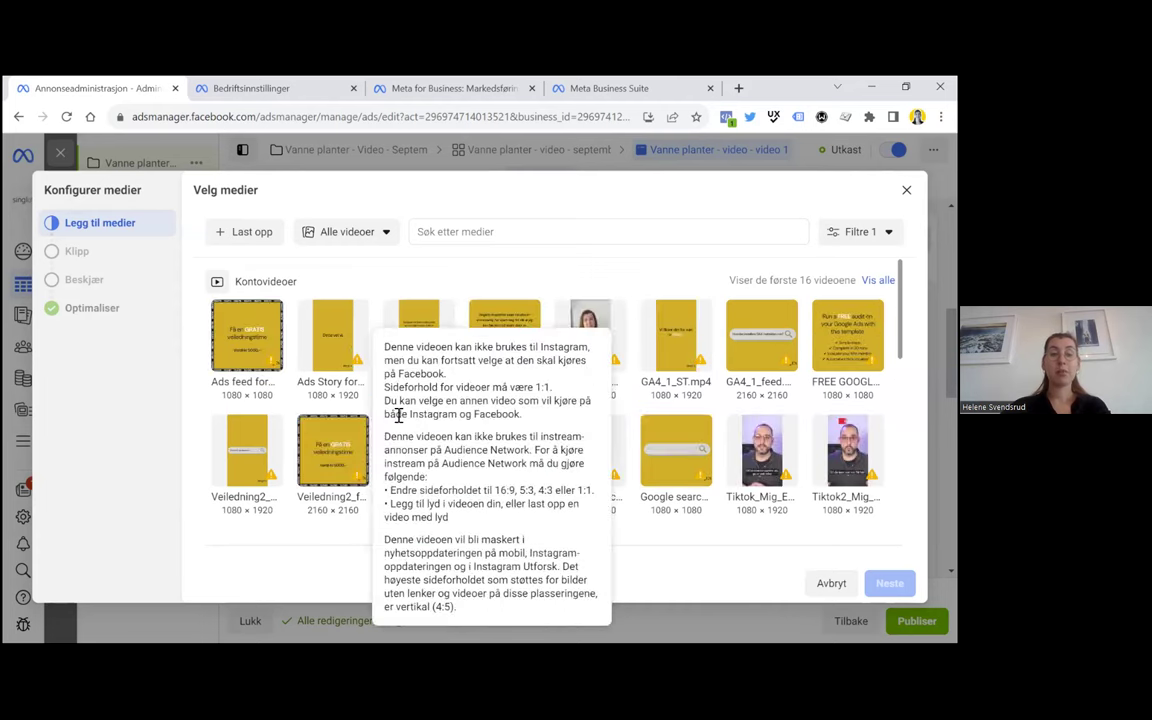
pyautogui.scroll(-3, 330, 455)
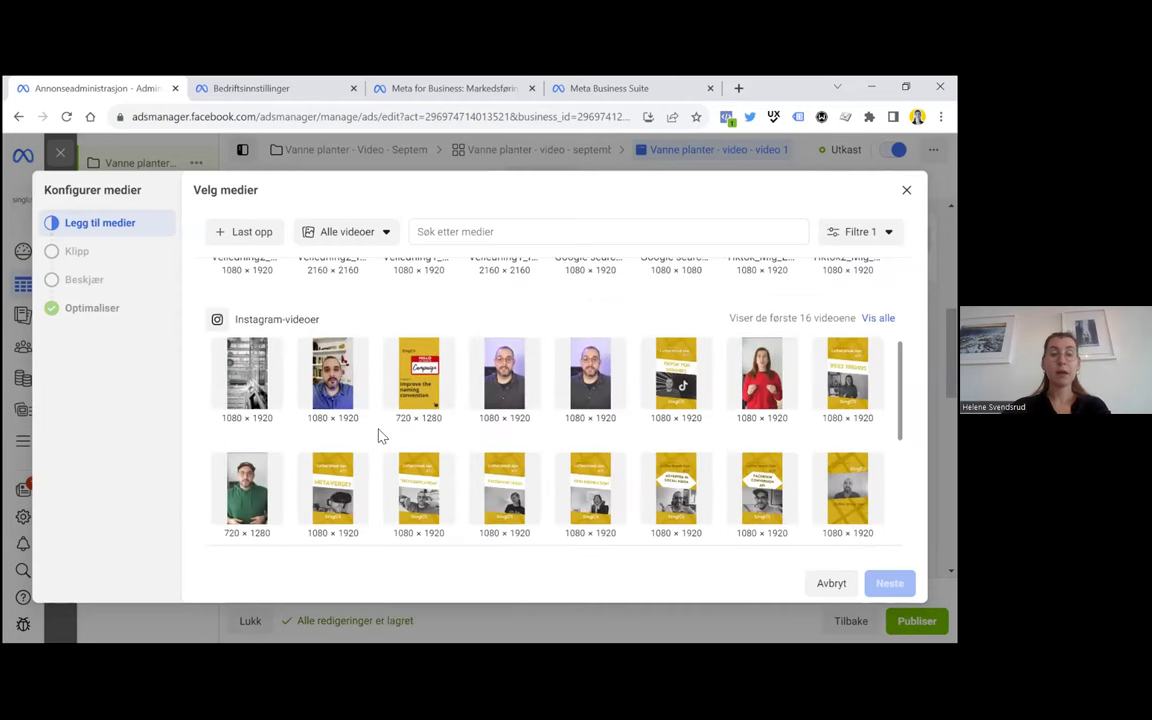
pyautogui.scroll(-3, 388, 453)
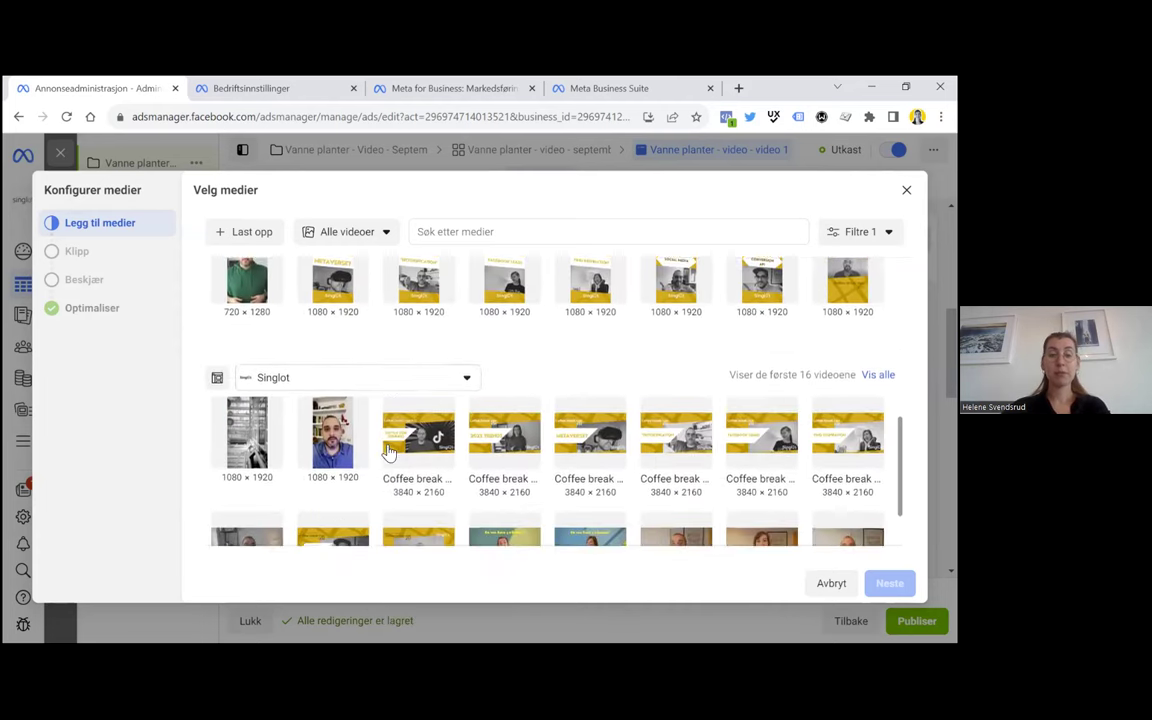
pyautogui.scroll(5, 396, 440)
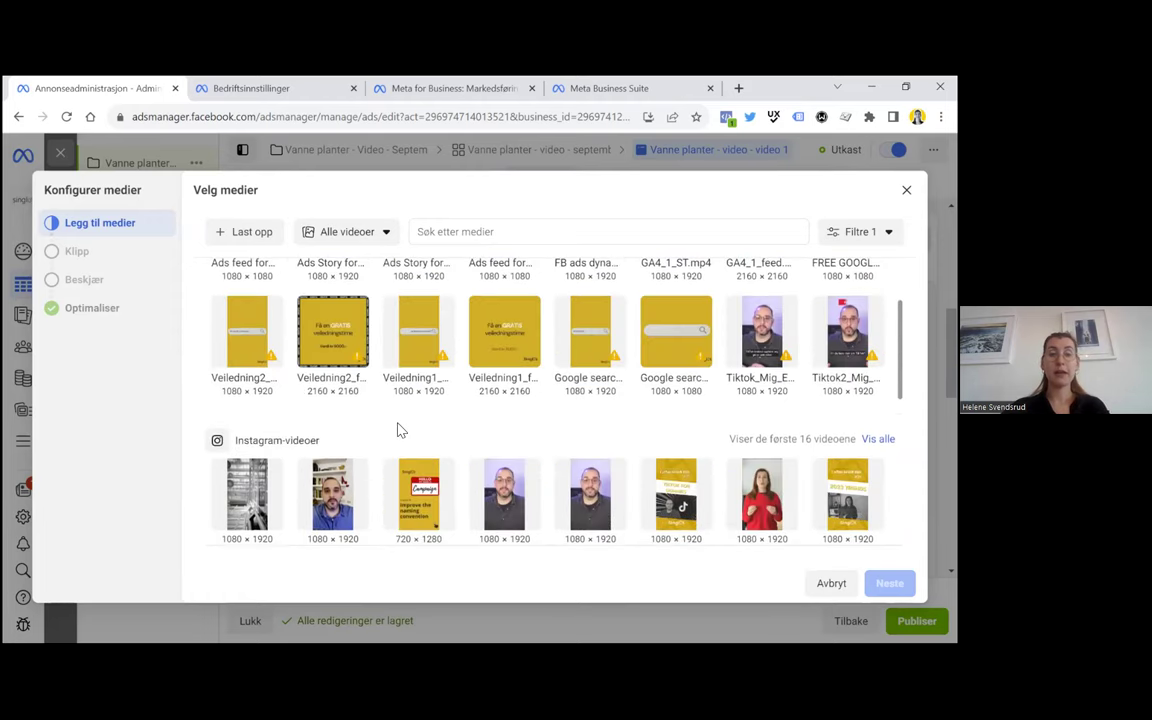
pyautogui.scroll(2, 398, 428)
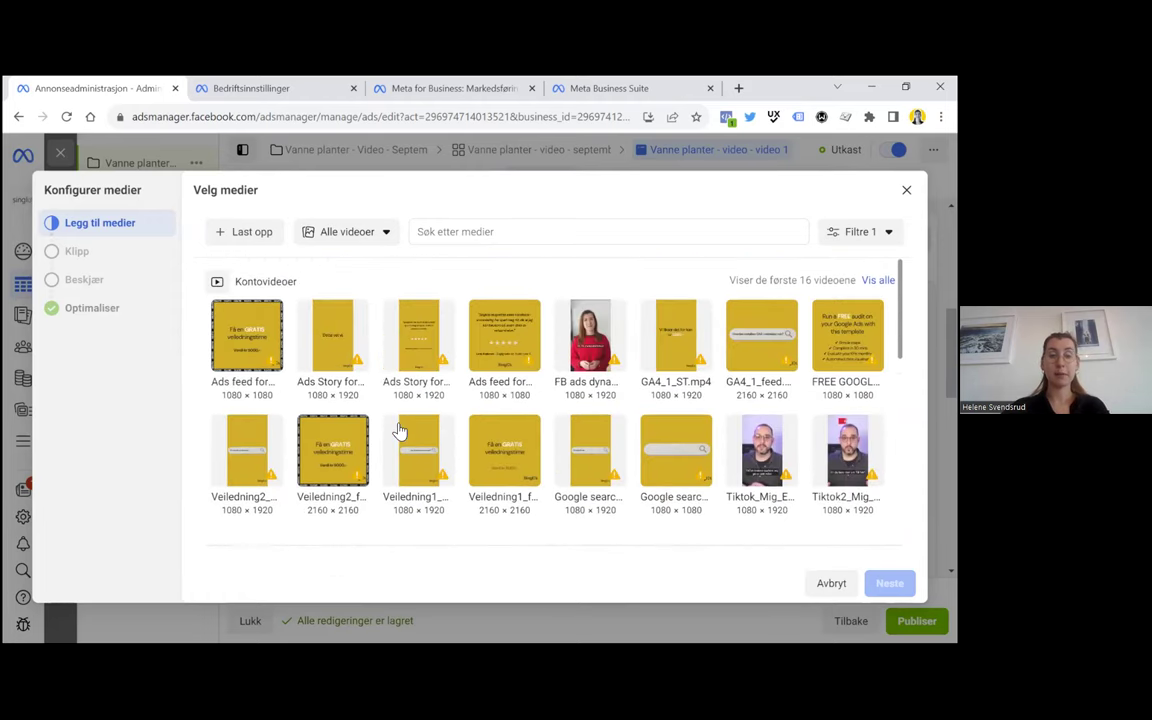
pyautogui.click(507, 340)
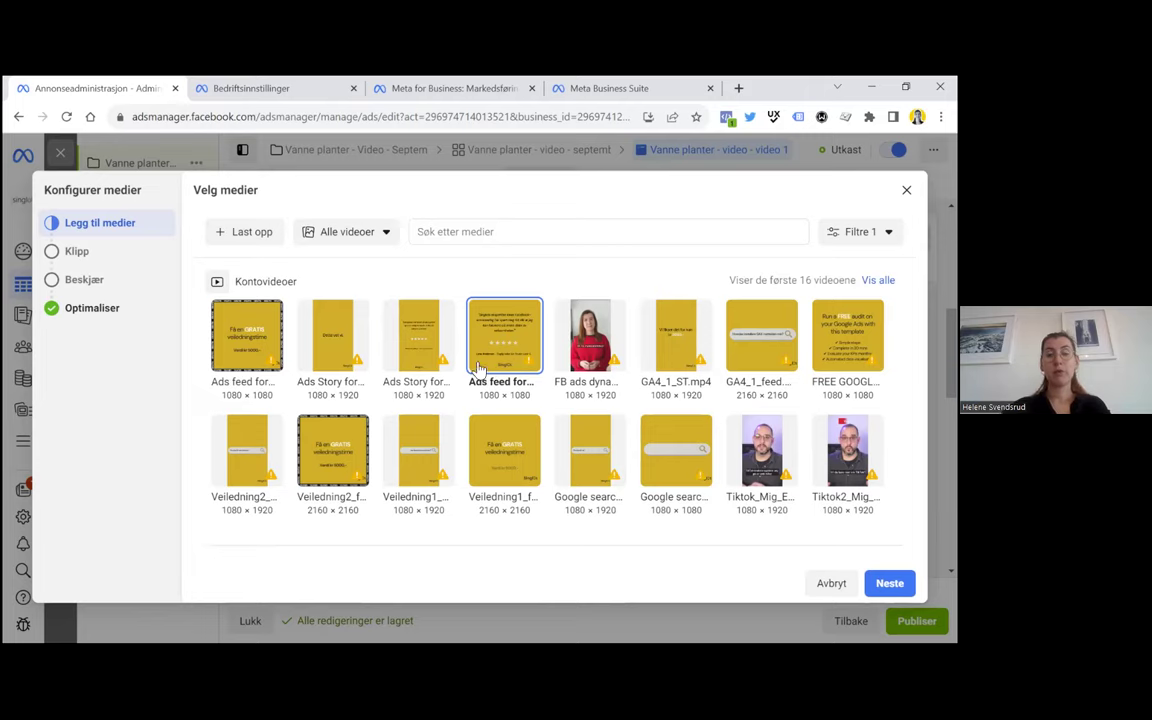
pyautogui.moveTo(545, 388)
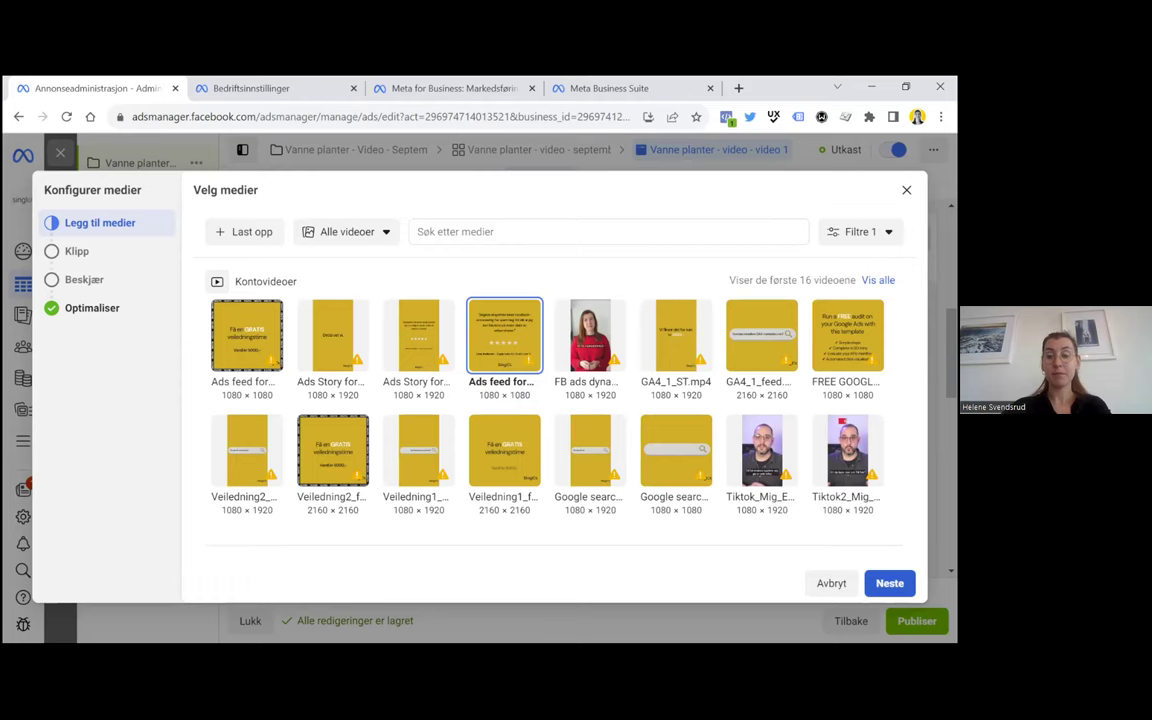
pyautogui.click(889, 583)
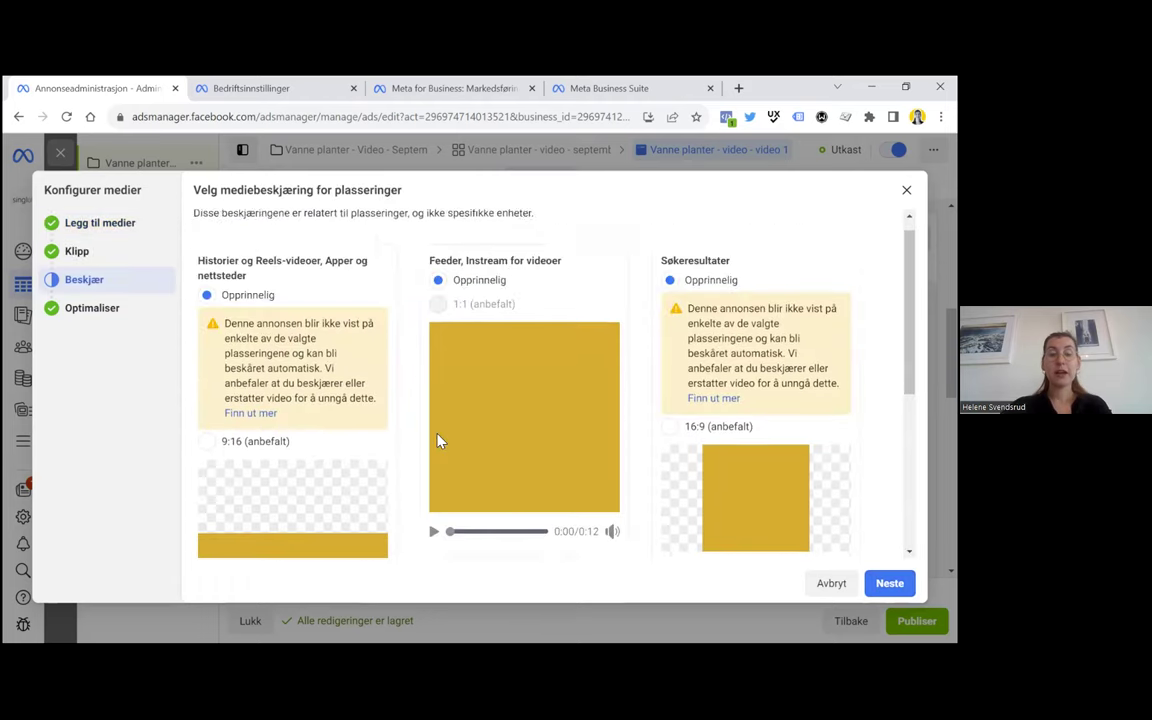
# Play the original video in the crop previews for feeds and for stories, Reels, apps and websites
pyautogui.scroll(-1, 440, 441)
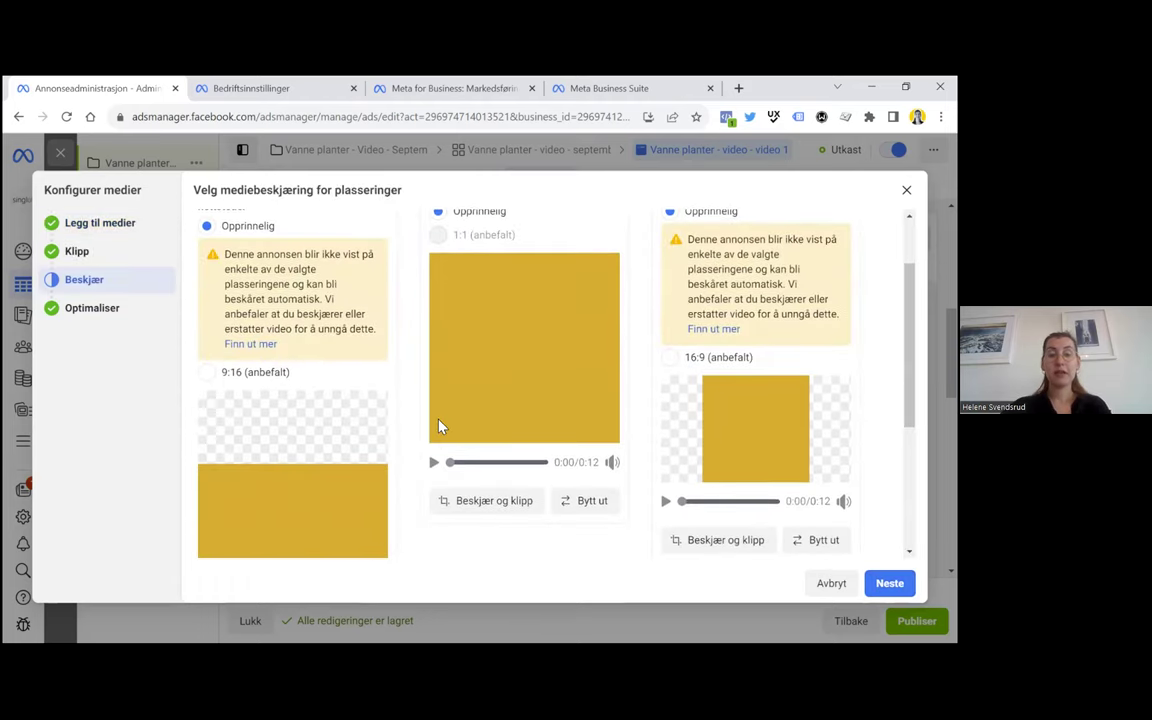
pyautogui.click(434, 464)
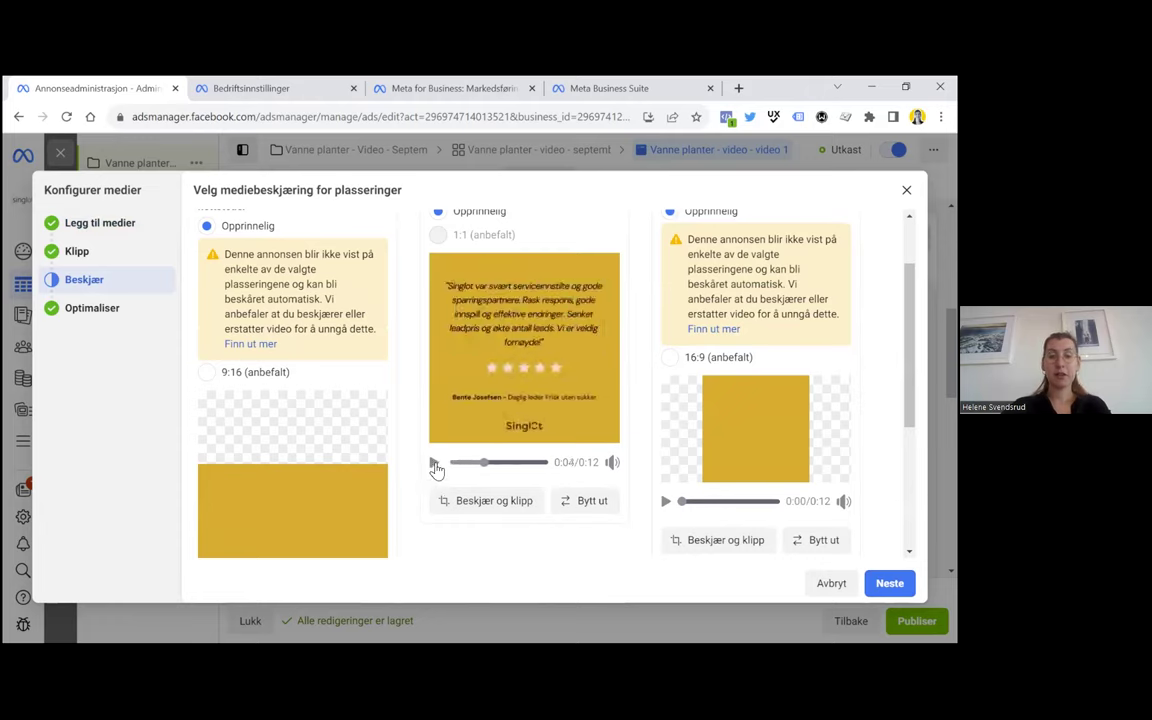
pyautogui.scroll(-4, 417, 489)
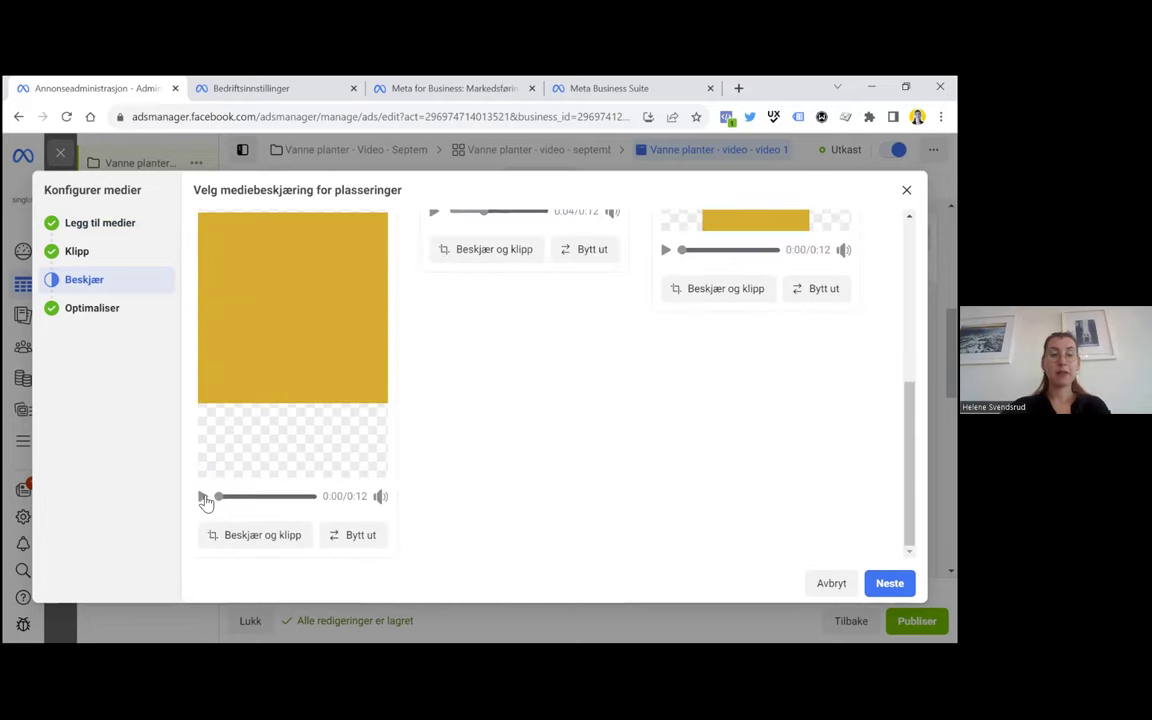
pyautogui.click(203, 498)
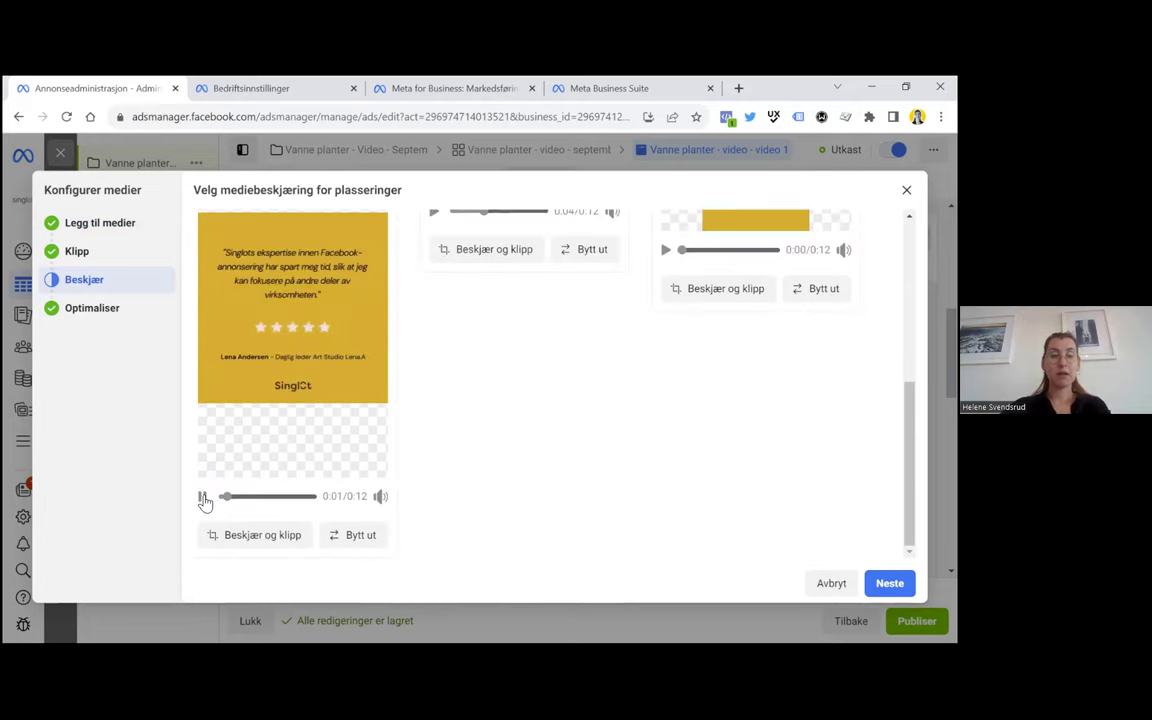
pyautogui.scroll(1, 275, 379)
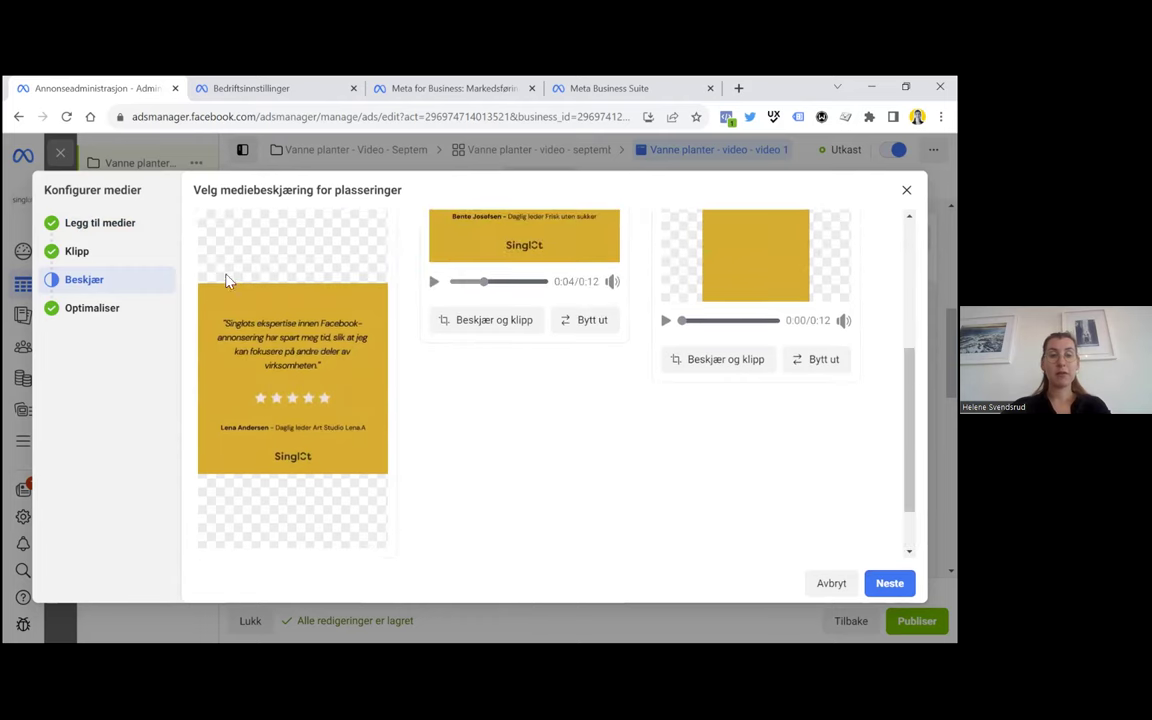
# Try the recommended 9:16 crop for the stories, Reels, apps and websites placements and check its preview
pyautogui.scroll(3, 300, 380)
pyautogui.click(206, 297)
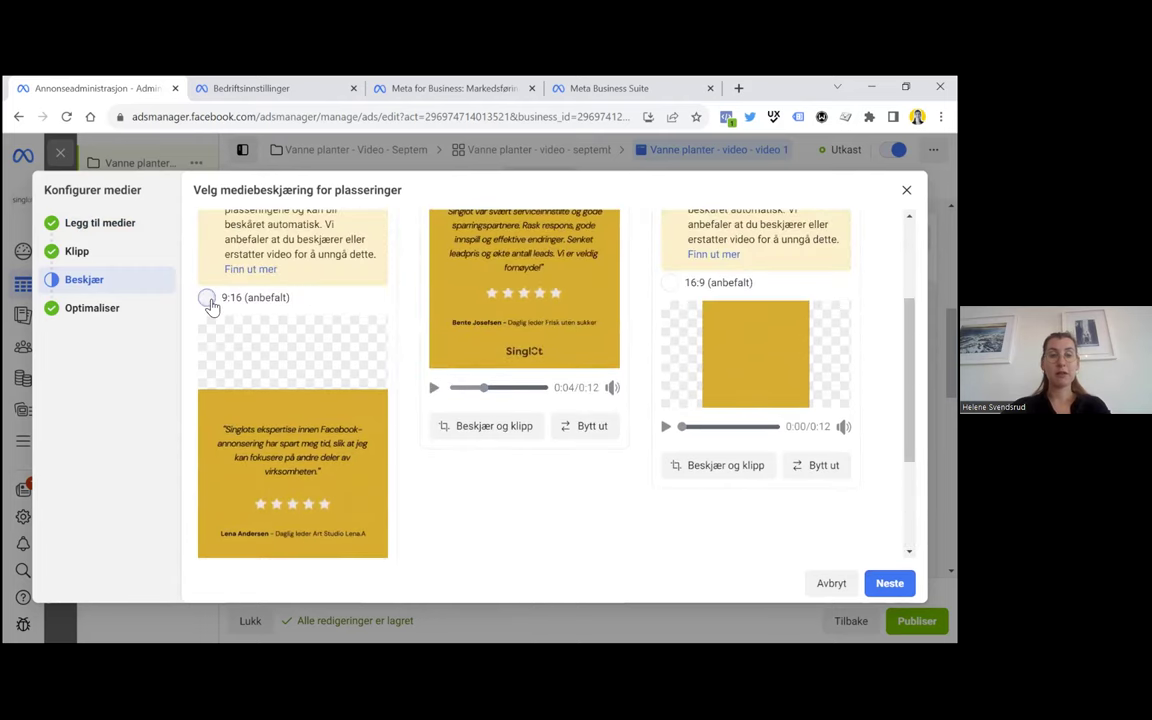
pyautogui.scroll(-3, 262, 413)
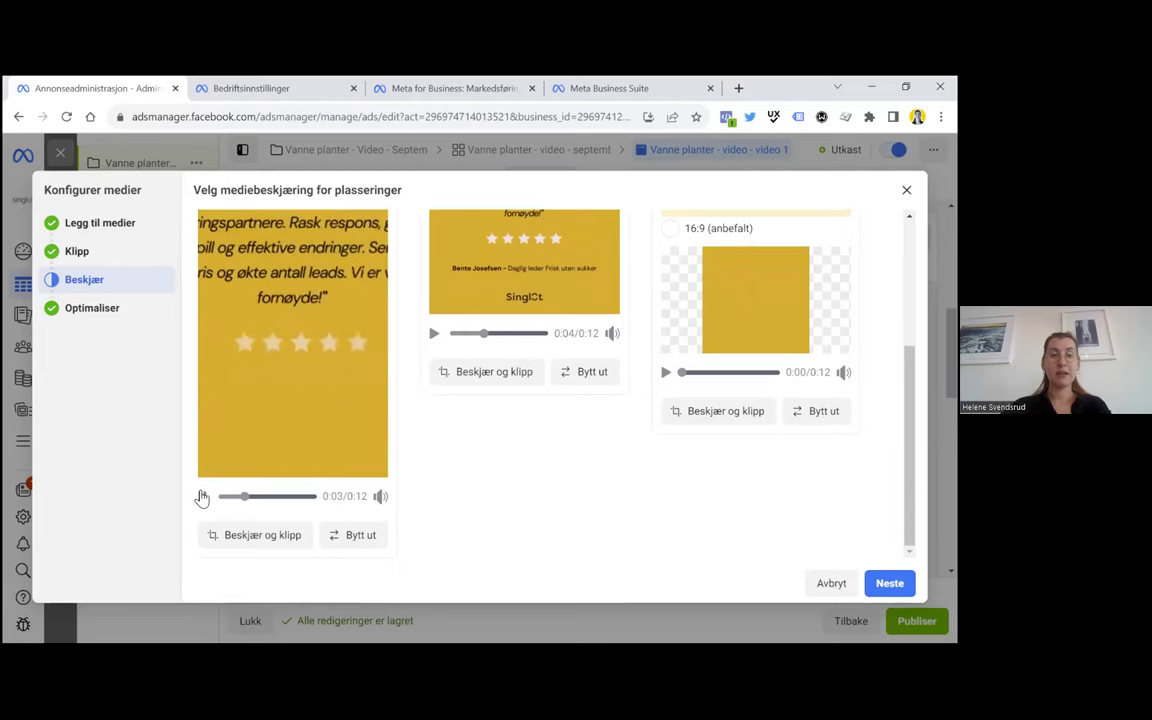
# Try shifting the 9:16 crop area sideways in the crop editor, play the cropped preview, and discard the edit
pyautogui.click(218, 534)
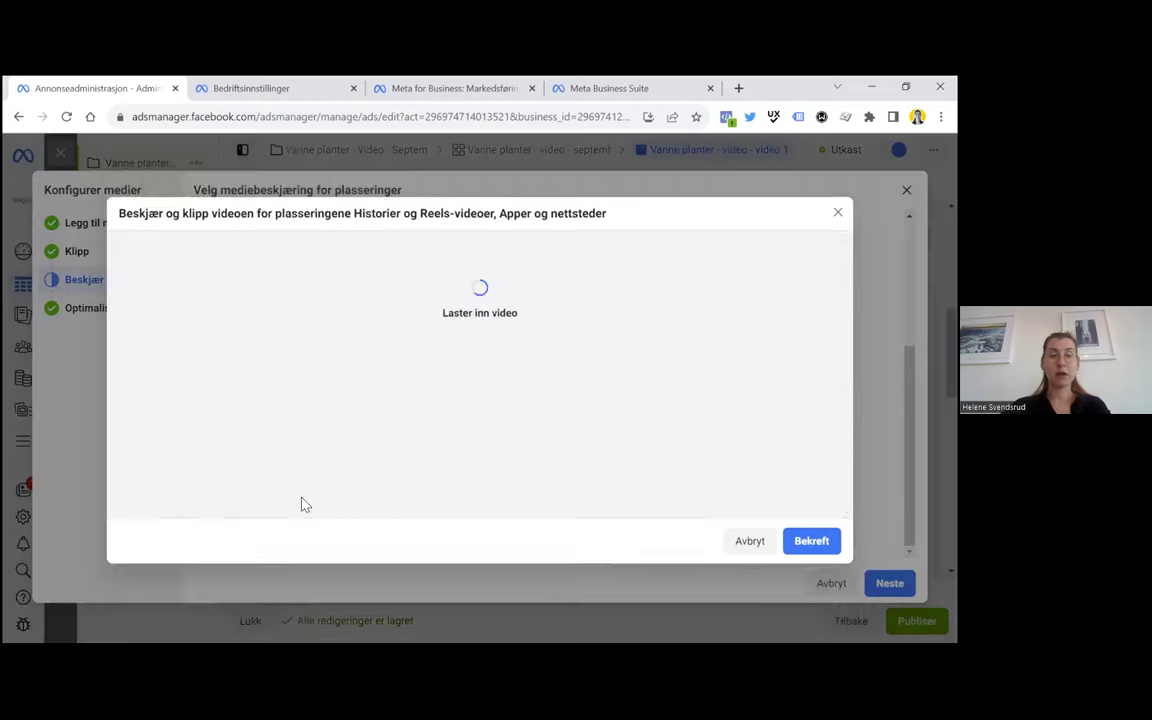
pyautogui.moveTo(455, 424); pyautogui.dragTo(509, 441)
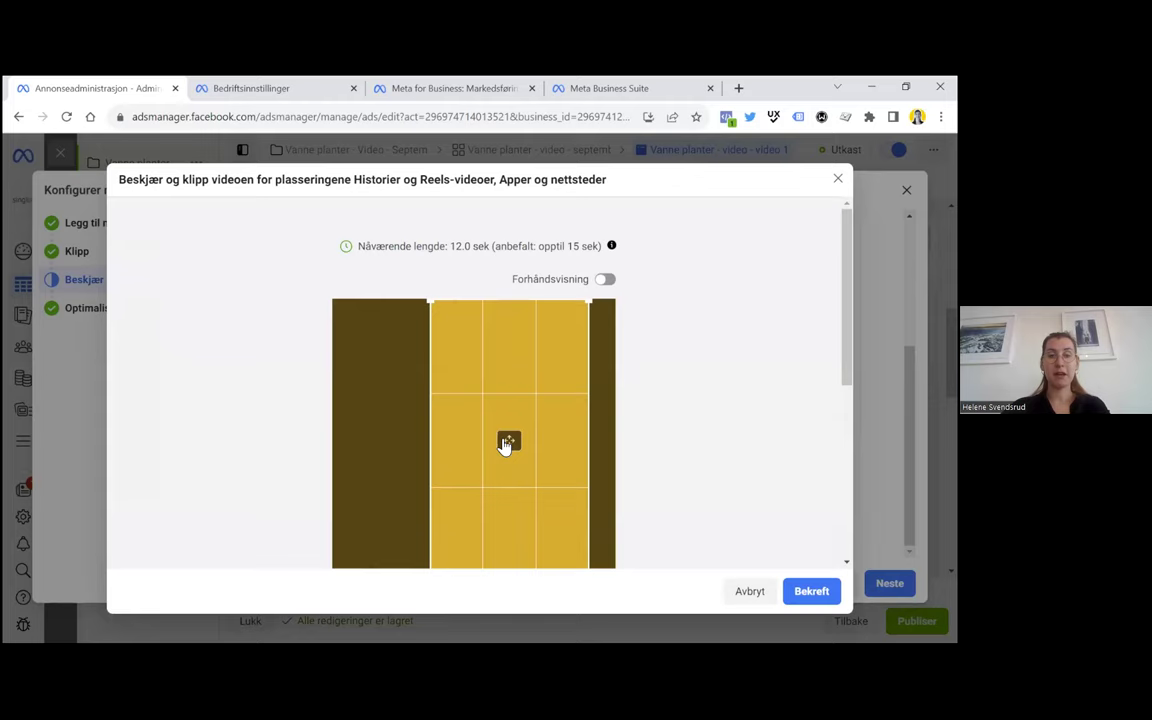
pyautogui.click(607, 283)
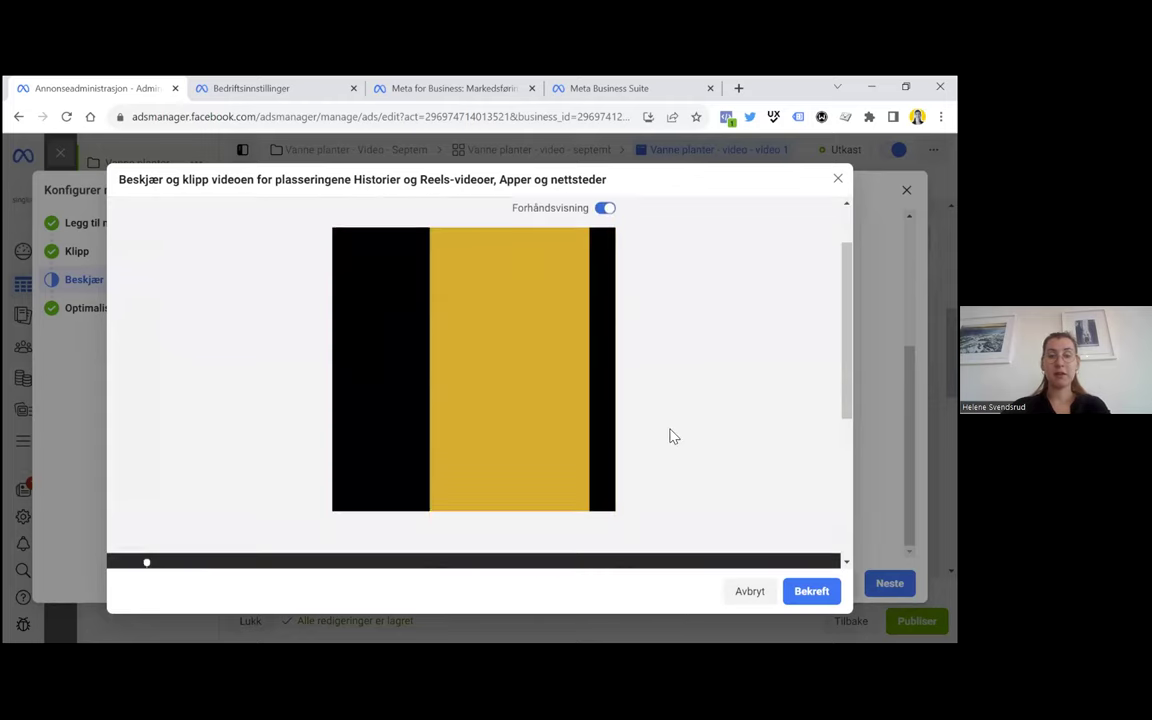
pyautogui.scroll(-1, 473, 414)
pyautogui.click(124, 536)
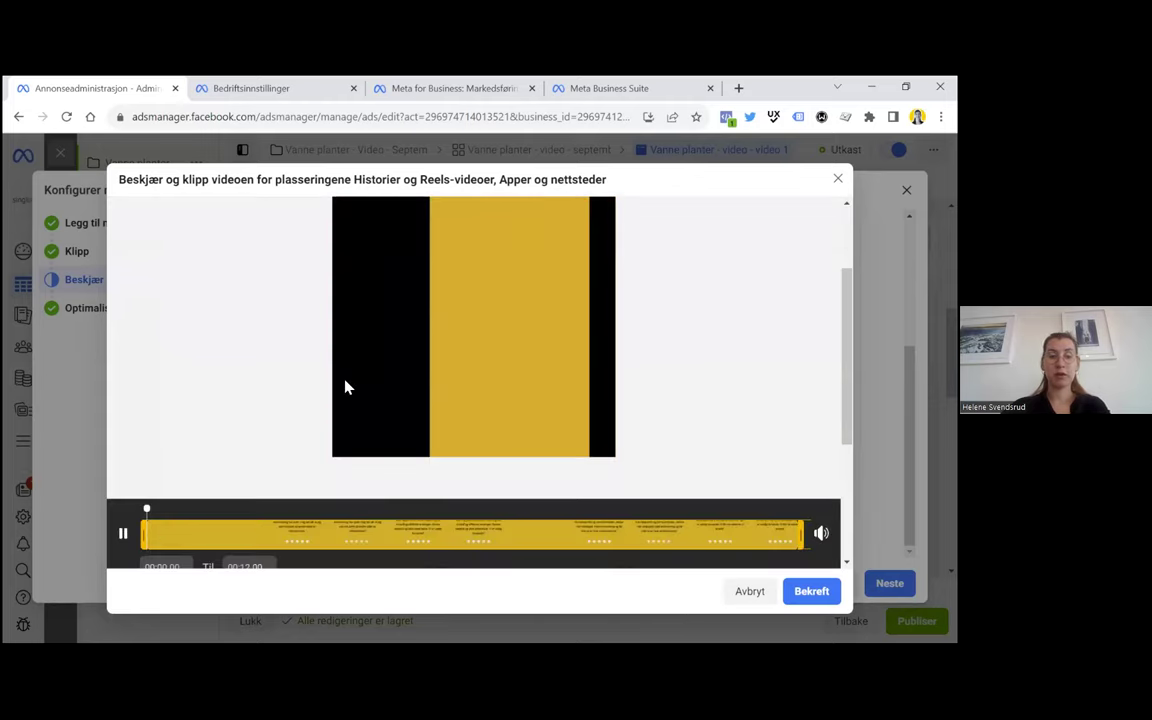
pyautogui.scroll(1, 360, 385)
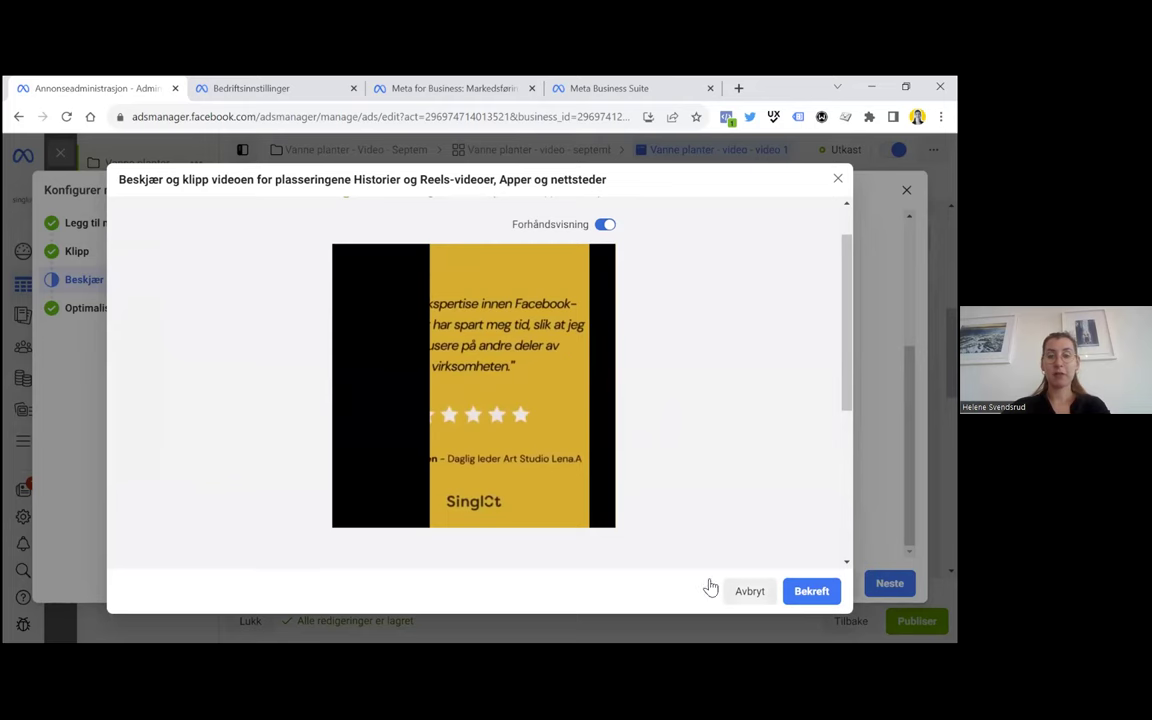
pyautogui.click(748, 591)
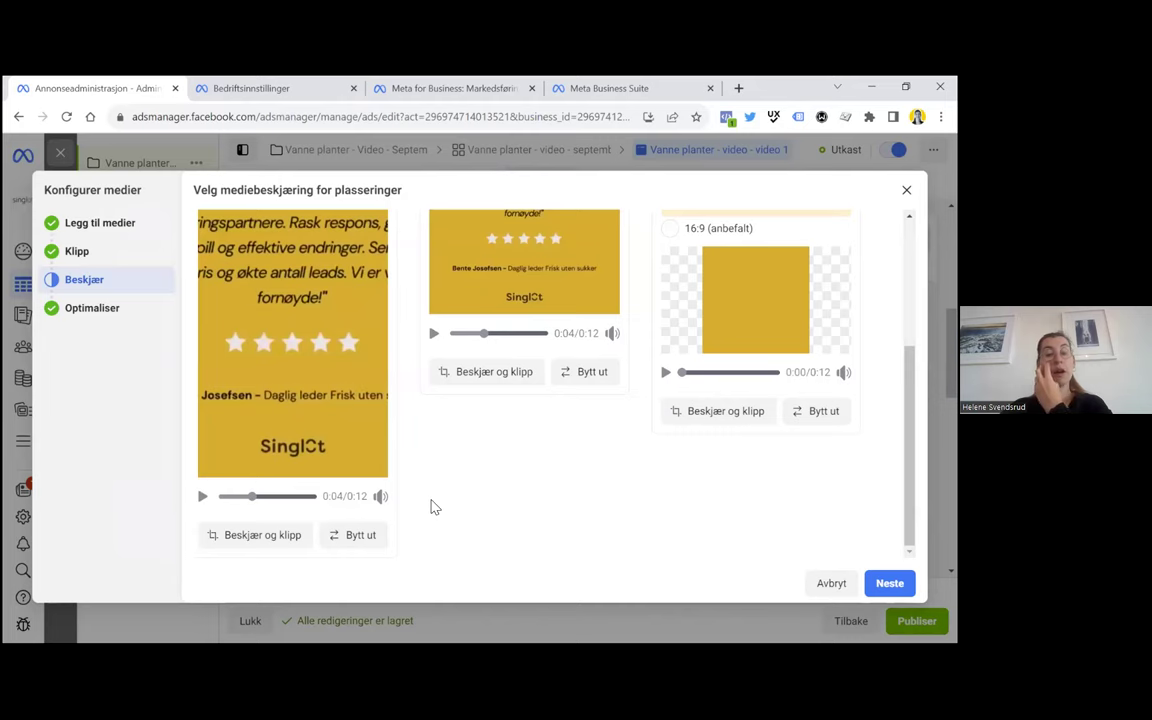
# Return the stories, Reels, apps and websites placements to the Opprinnelig format
pyautogui.scroll(3, 433, 507)
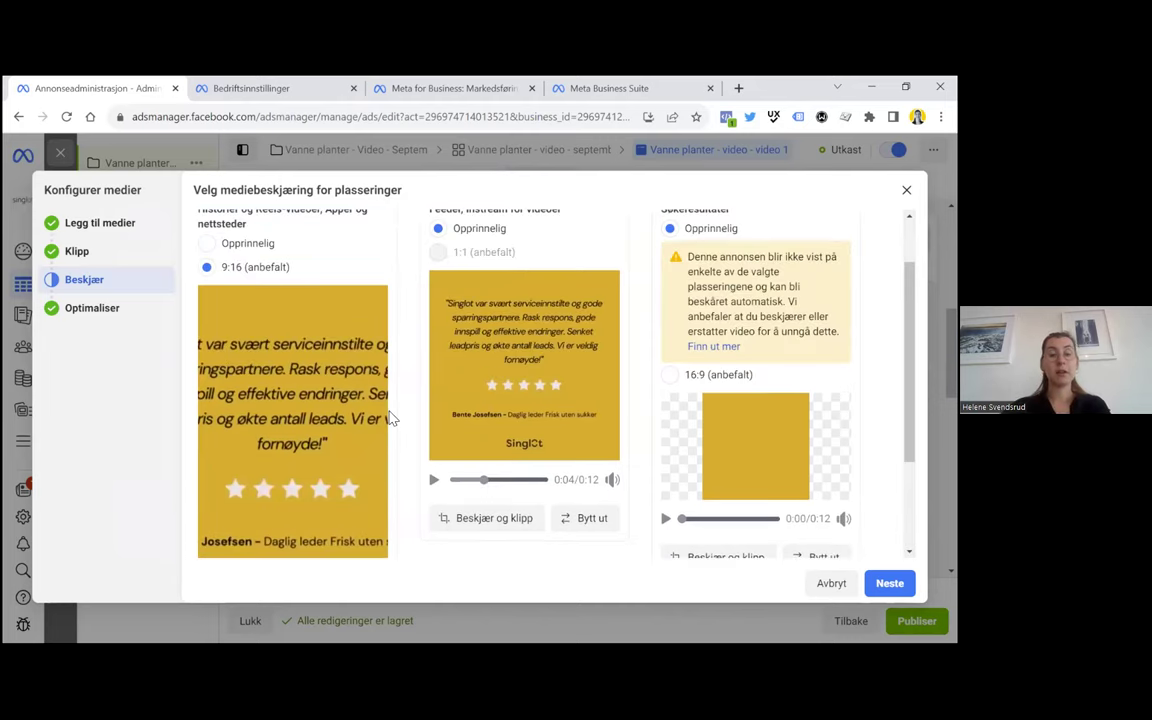
pyautogui.scroll(-3, 392, 419)
pyautogui.scroll(5, 266, 326)
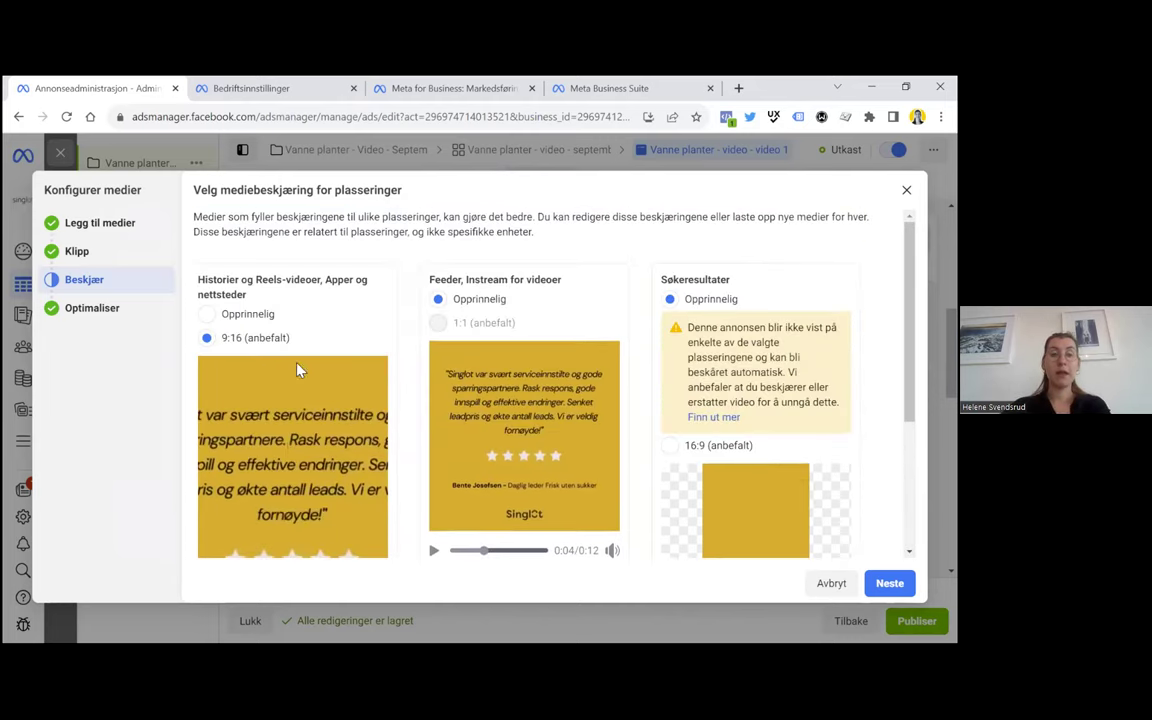
pyautogui.click(207, 310)
# Replace the video for stories, Reels, apps and websites with the 1080 × 1920 "Ads Story for..." testimonial video with the star rating
pyautogui.scroll(-5, 306, 441)
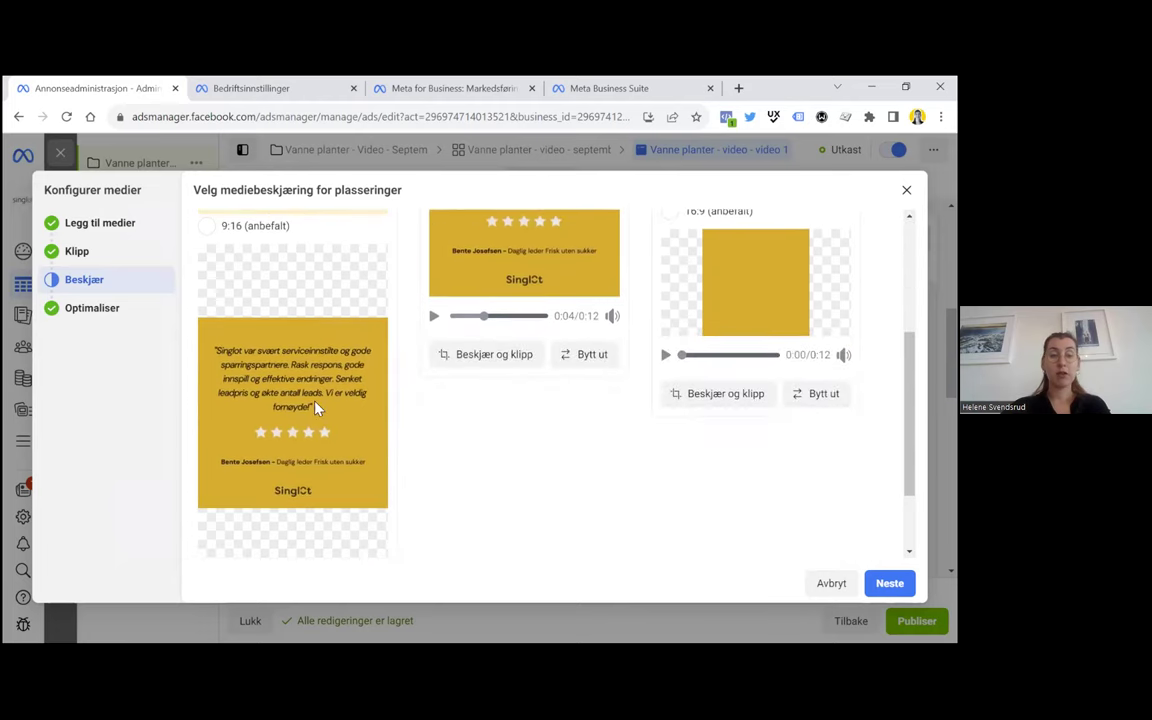
pyautogui.scroll(-2, 262, 435)
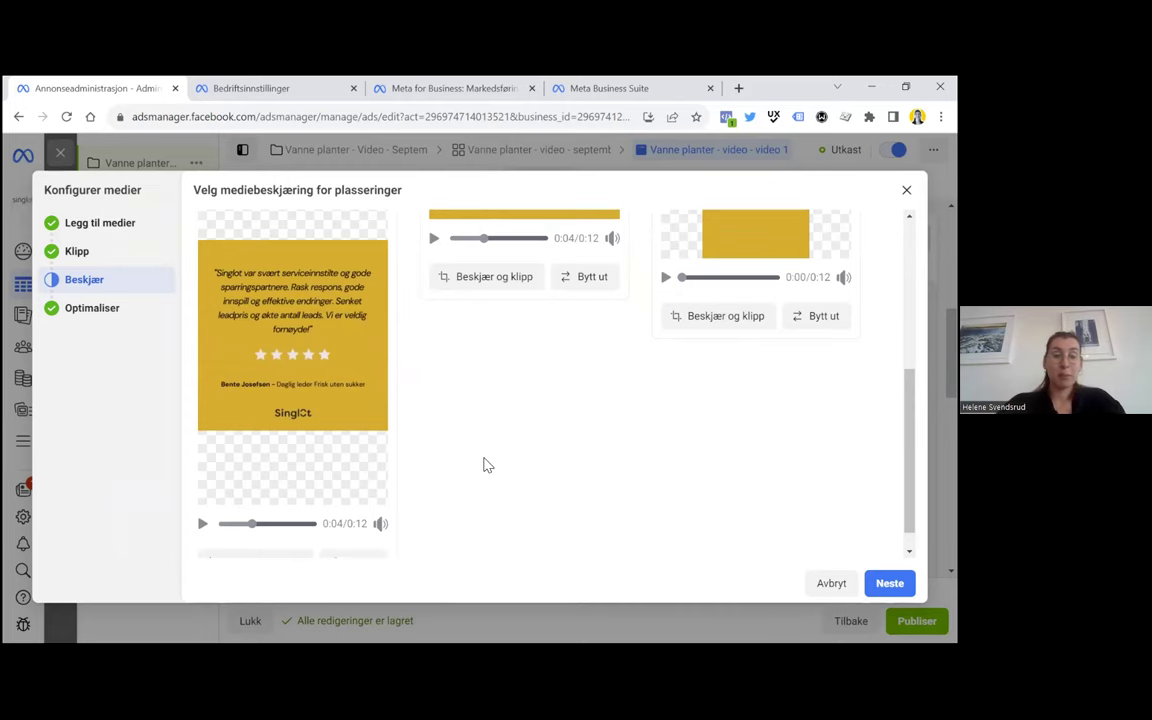
pyautogui.scroll(-1, 486, 465)
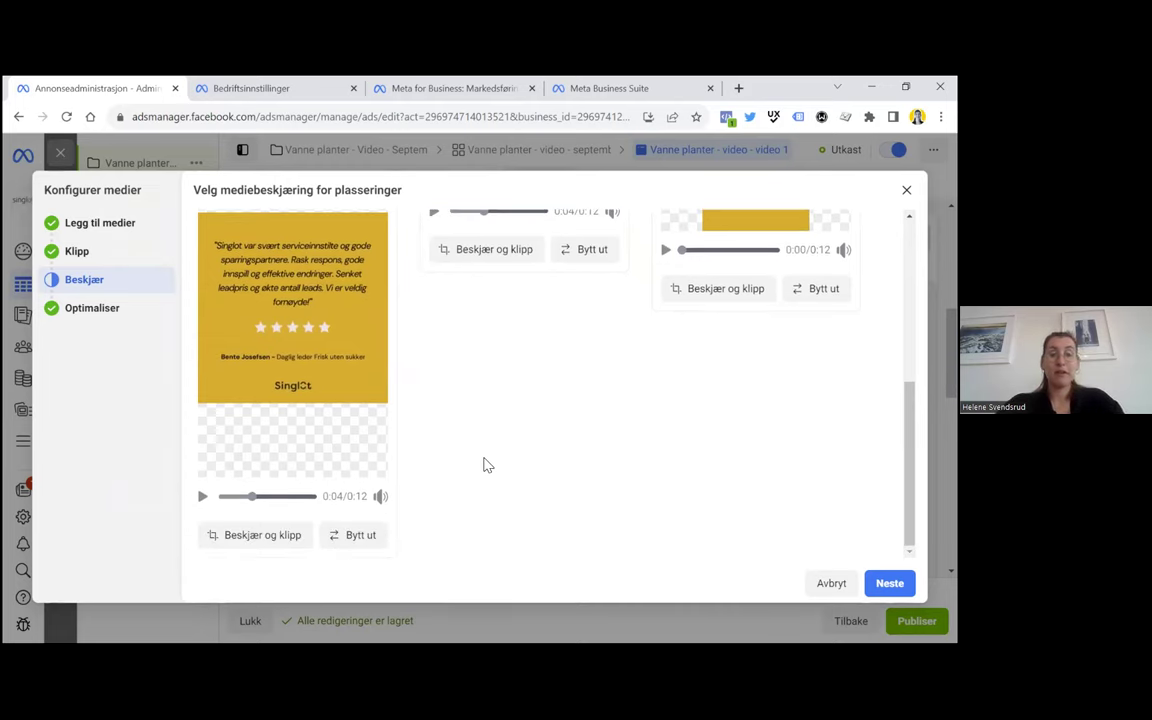
pyautogui.click(355, 535)
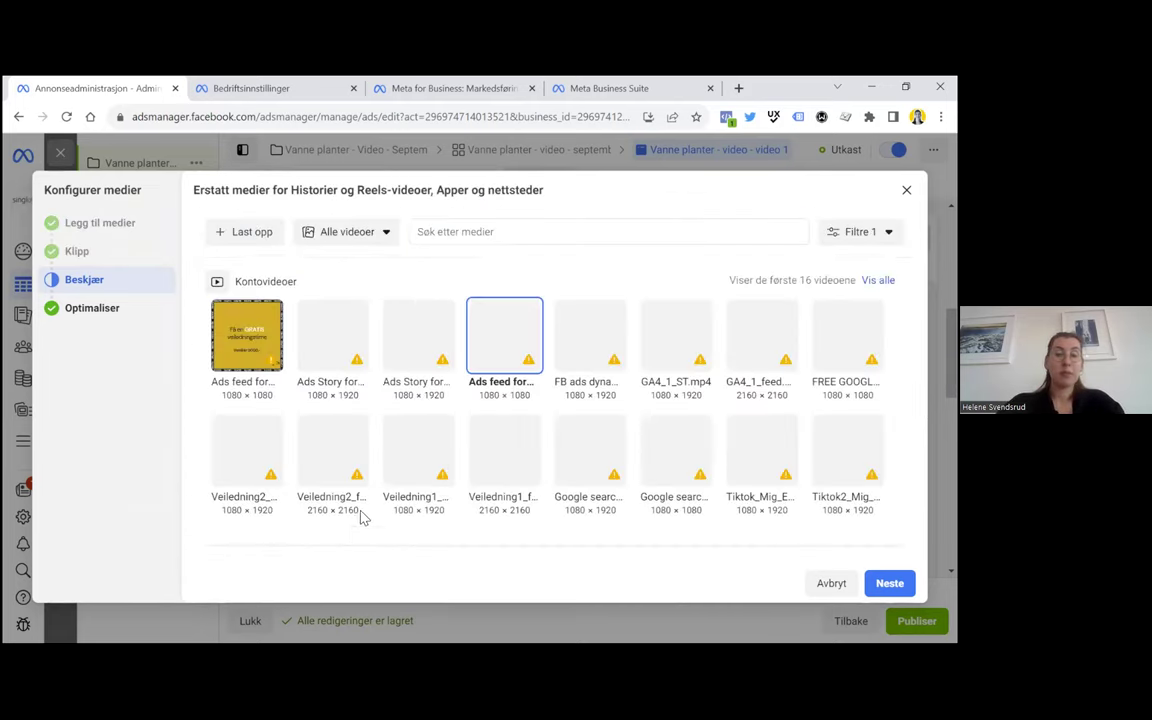
pyautogui.click(420, 358)
pyautogui.click(889, 583)
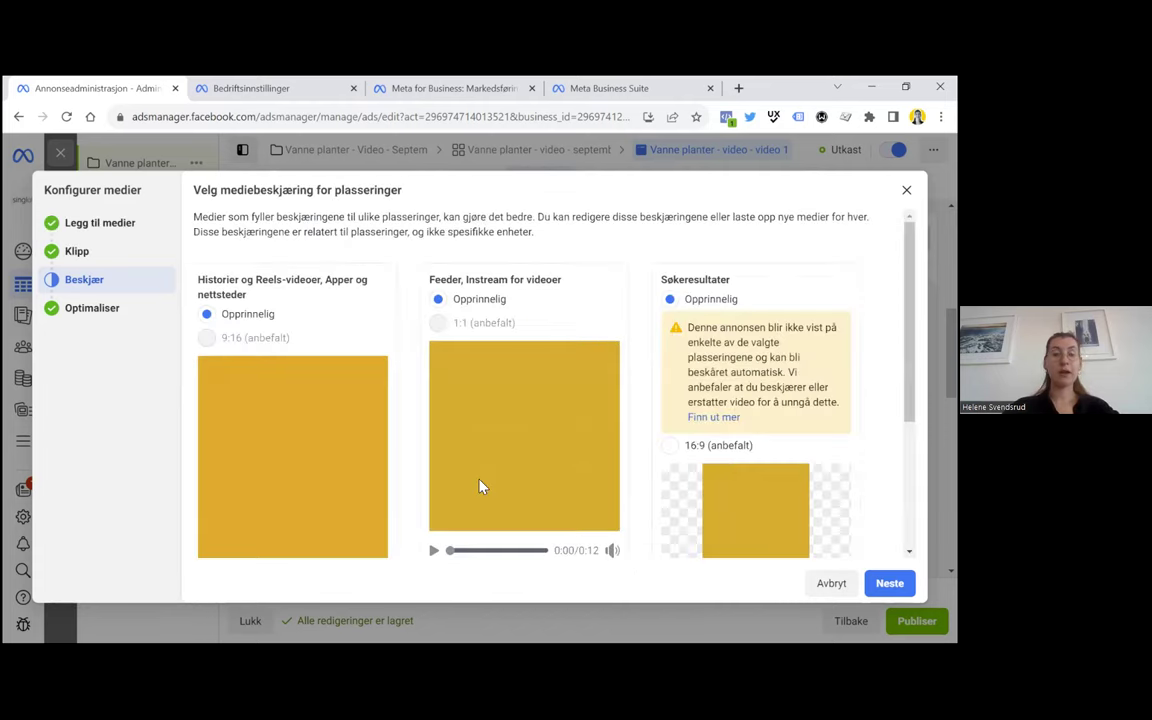
# Play part of the replacement vertical video in the stories and Reels preview and pause it
pyautogui.scroll(-1, 479, 487)
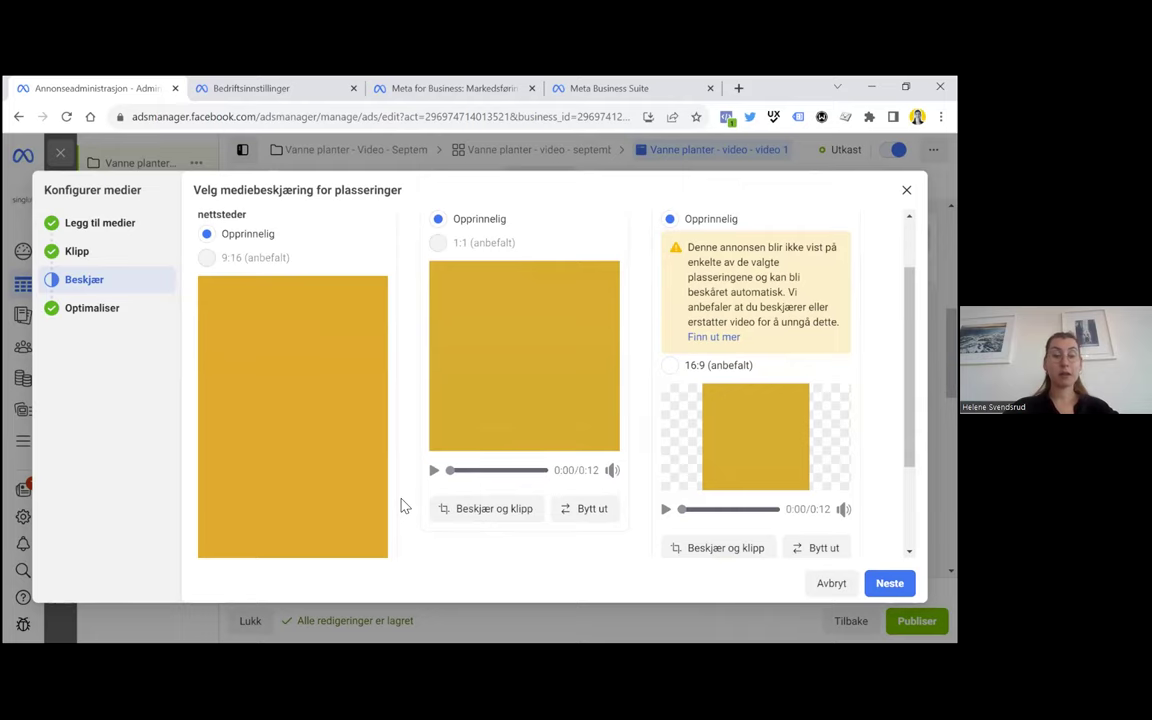
pyautogui.scroll(-1, 404, 507)
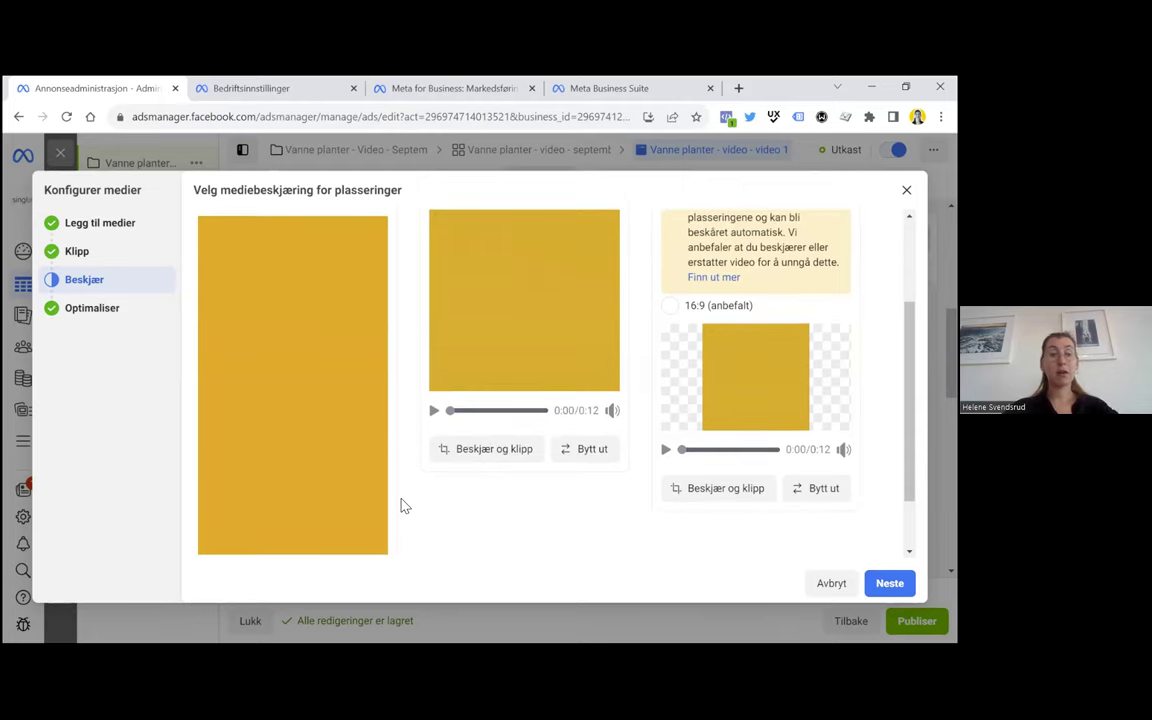
pyautogui.scroll(-1, 404, 507)
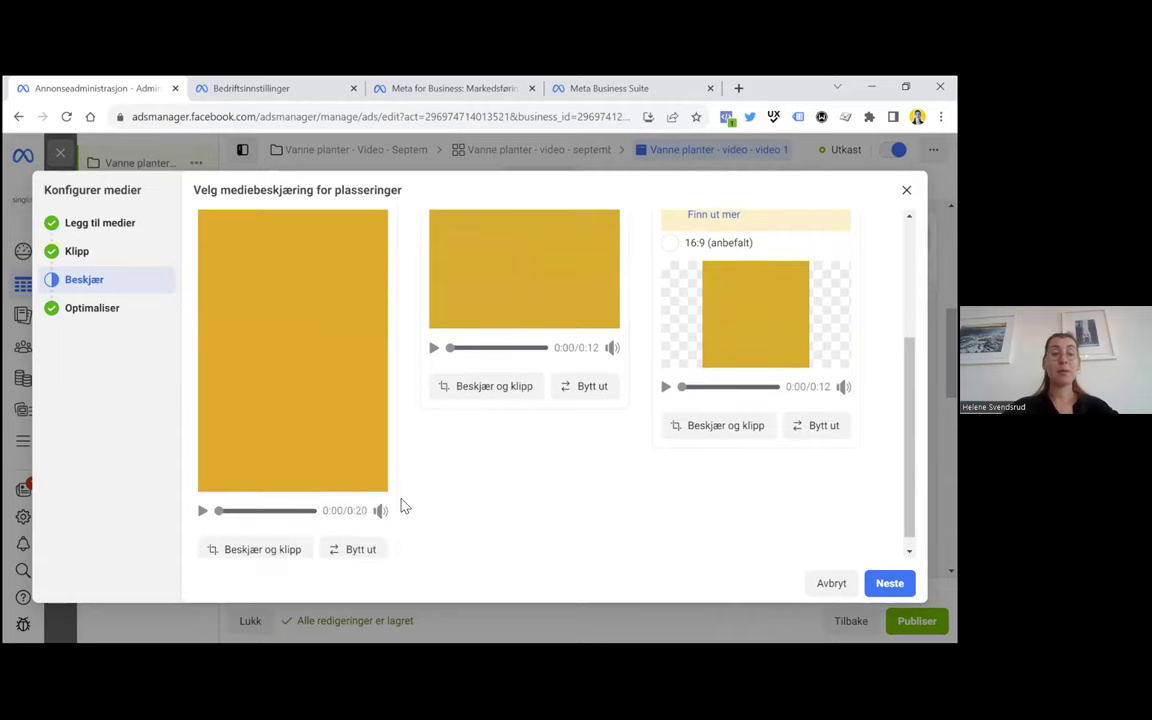
pyautogui.click(201, 511)
pyautogui.scroll(1, 480, 518)
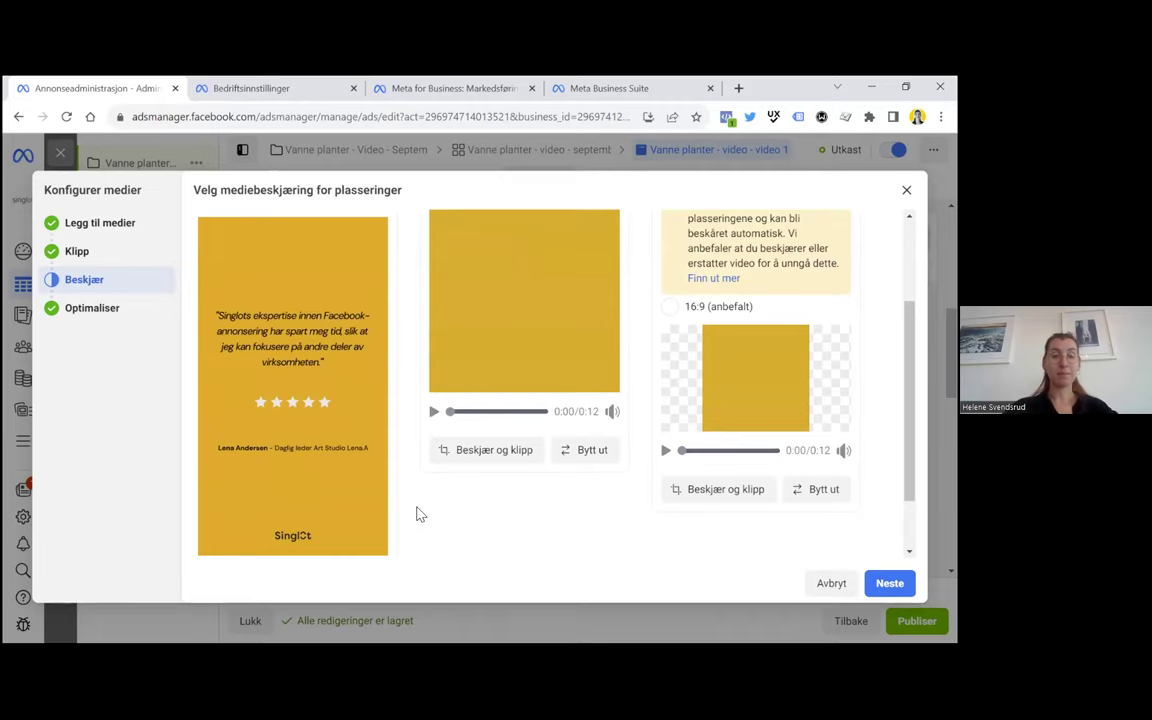
pyautogui.scroll(-1, 420, 514)
pyautogui.click(204, 517)
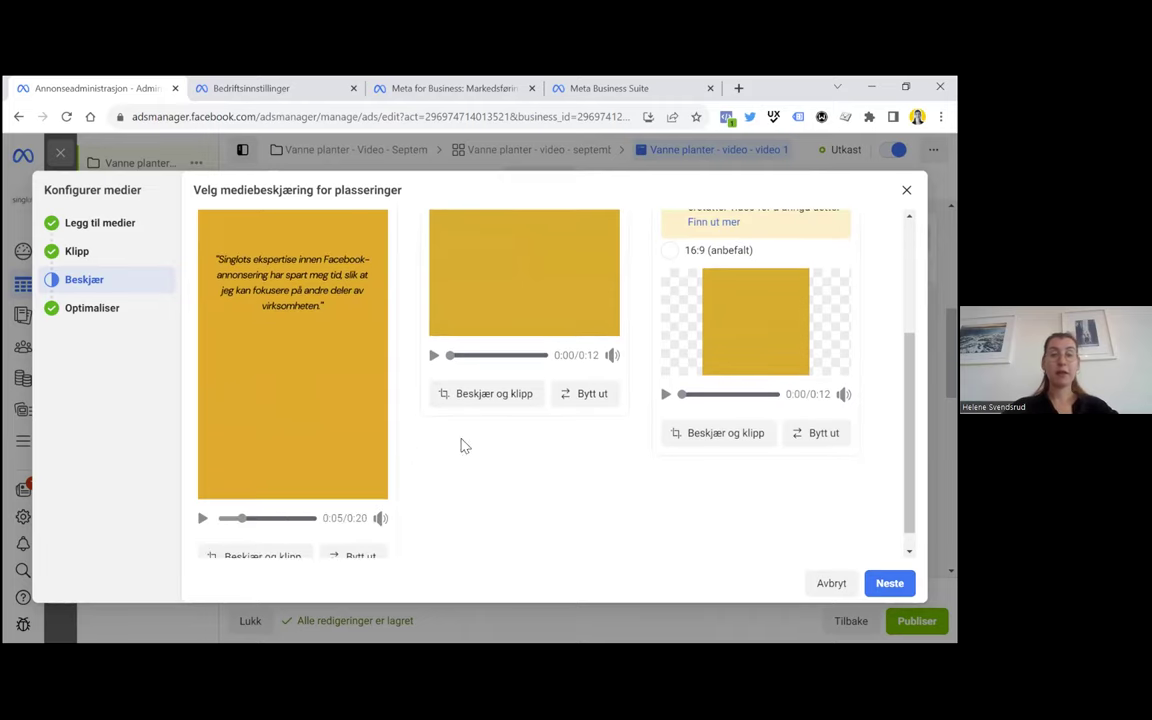
# Try the recommended 16:9 crop for Søkeresultater and switch that placement back to Opprinnelig
pyautogui.click(671, 254)
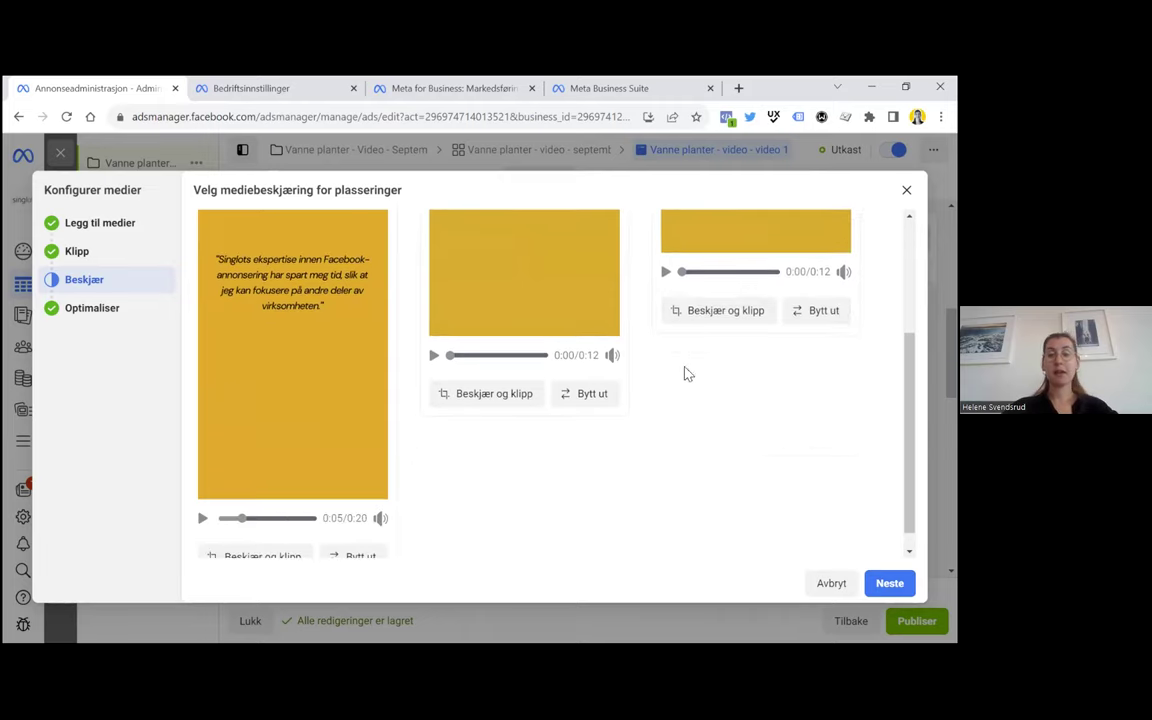
pyautogui.scroll(2, 682, 300)
pyautogui.click(670, 230)
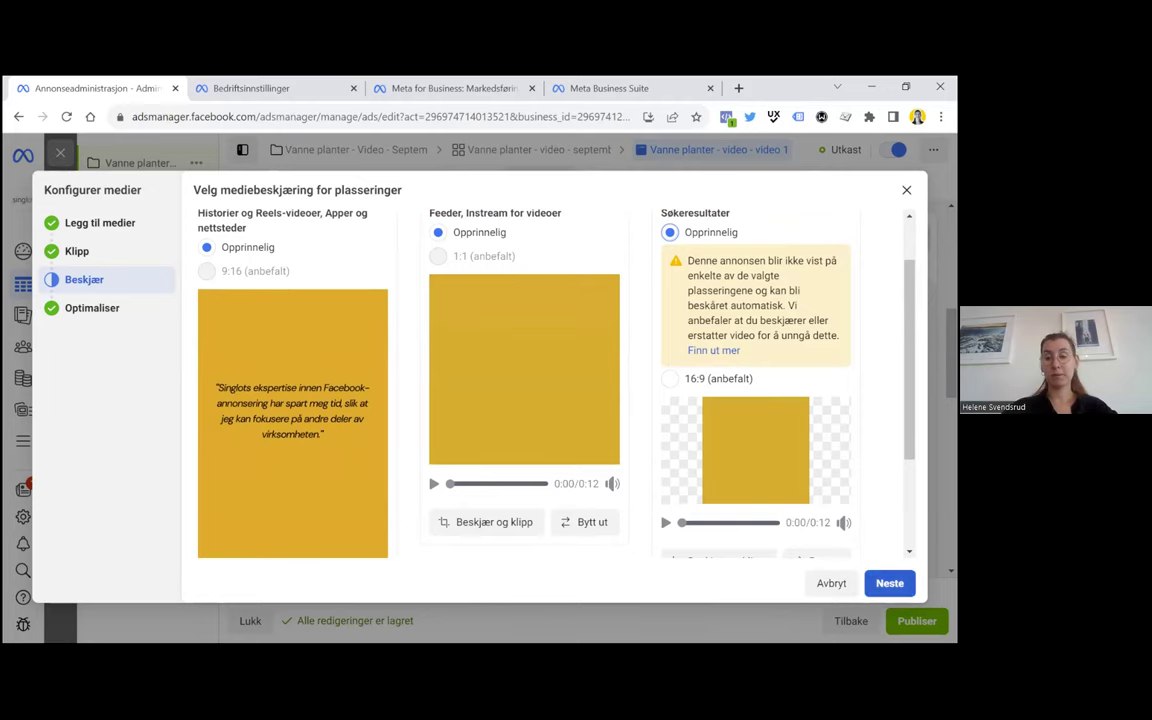
# Turn off all Fordel+ optimizations for the ad's media and finish the media setup
pyautogui.click(889, 583)
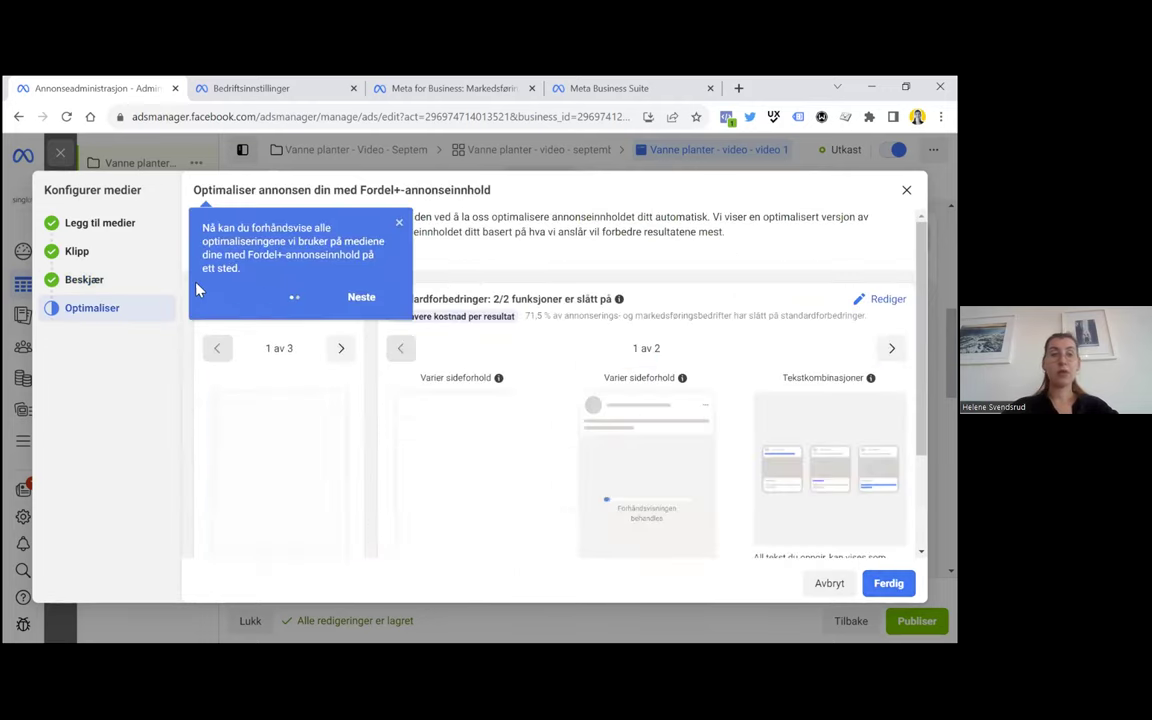
pyautogui.click(295, 307)
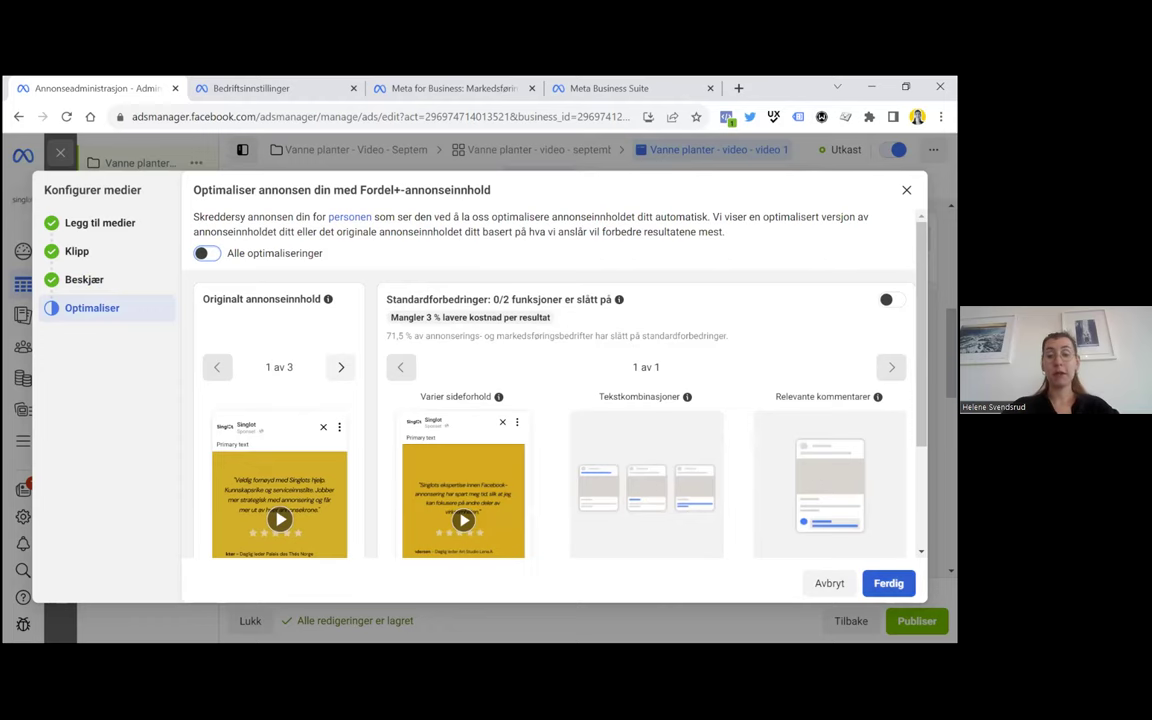
pyautogui.press('Escape')
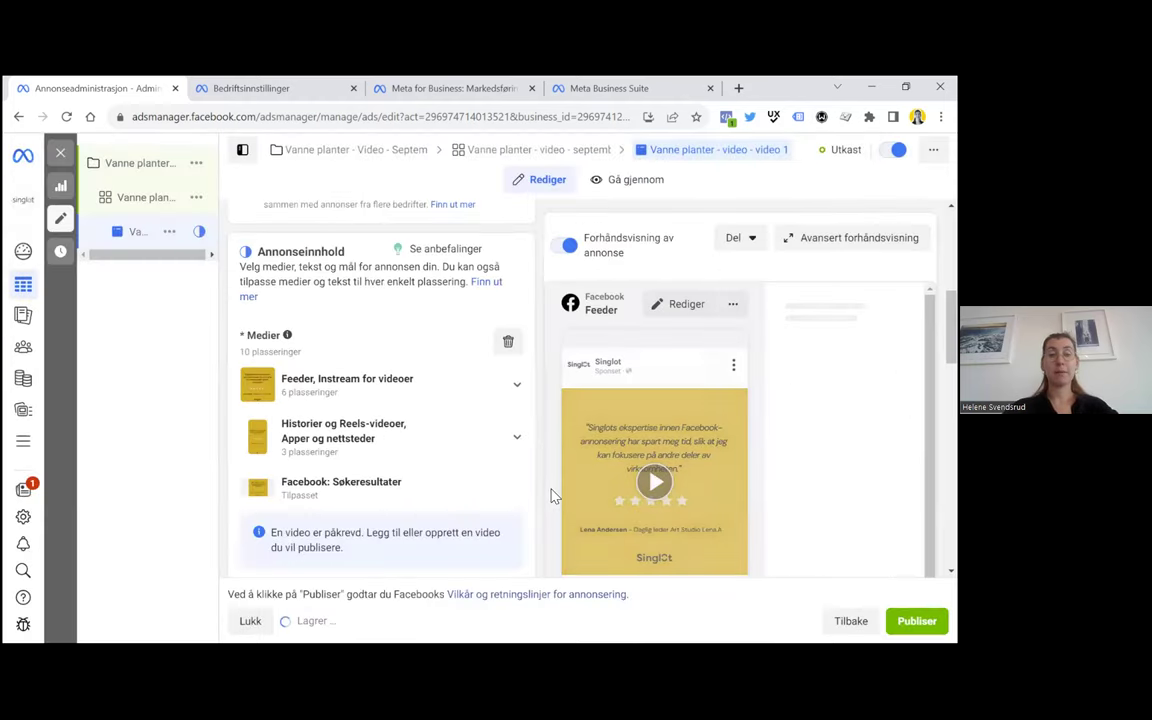
# Write "Her er våre tips til vanning av planter" as the ad's primary text (Hovedtekst)
pyautogui.scroll(-1, 555, 495)
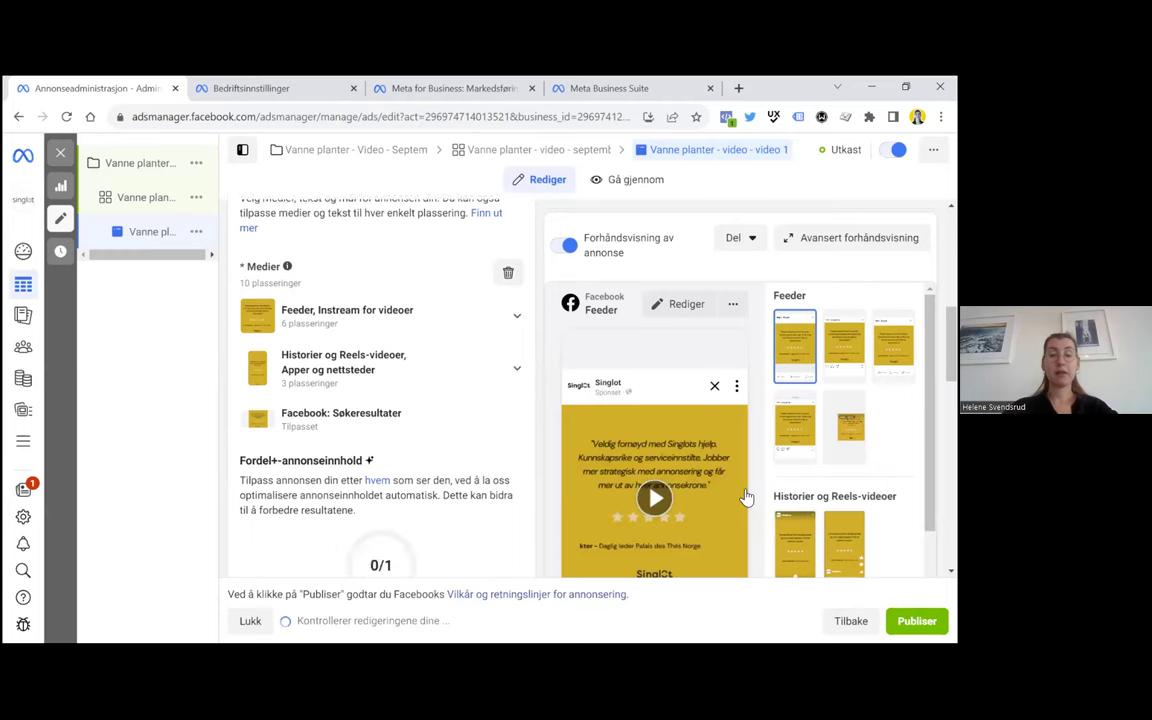
pyautogui.scroll(-5, 746, 496)
pyautogui.scroll(3, 746, 496)
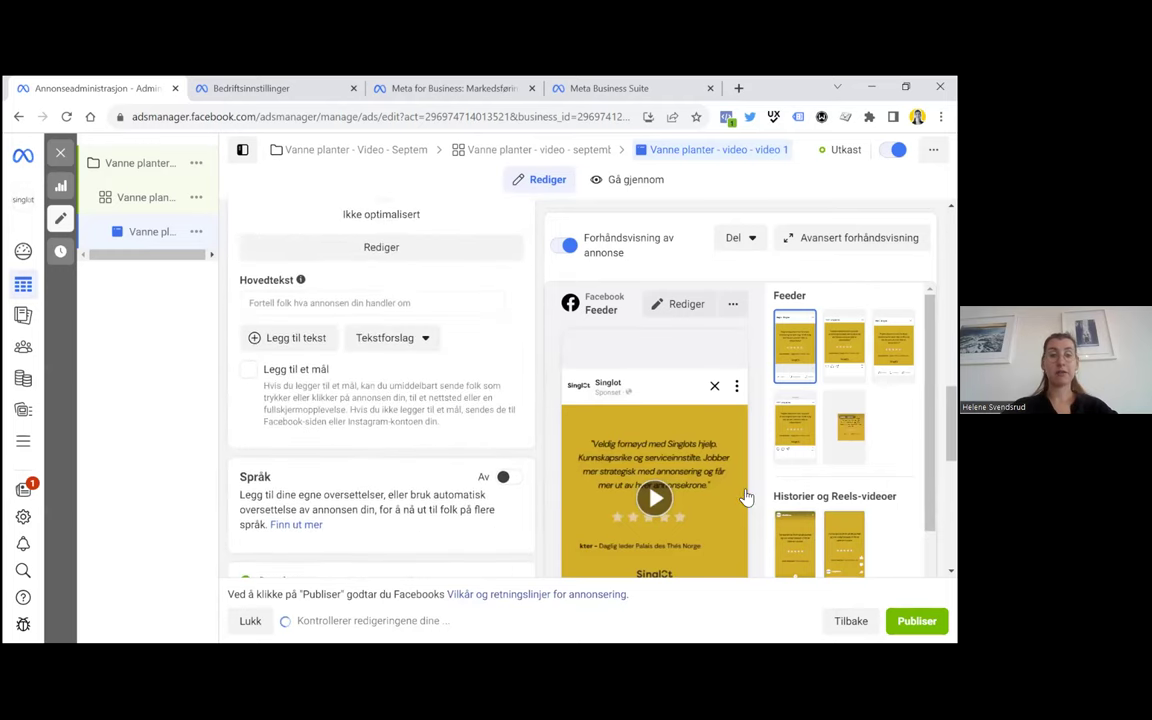
pyautogui.click(350, 308)
pyautogui.write('Hw')
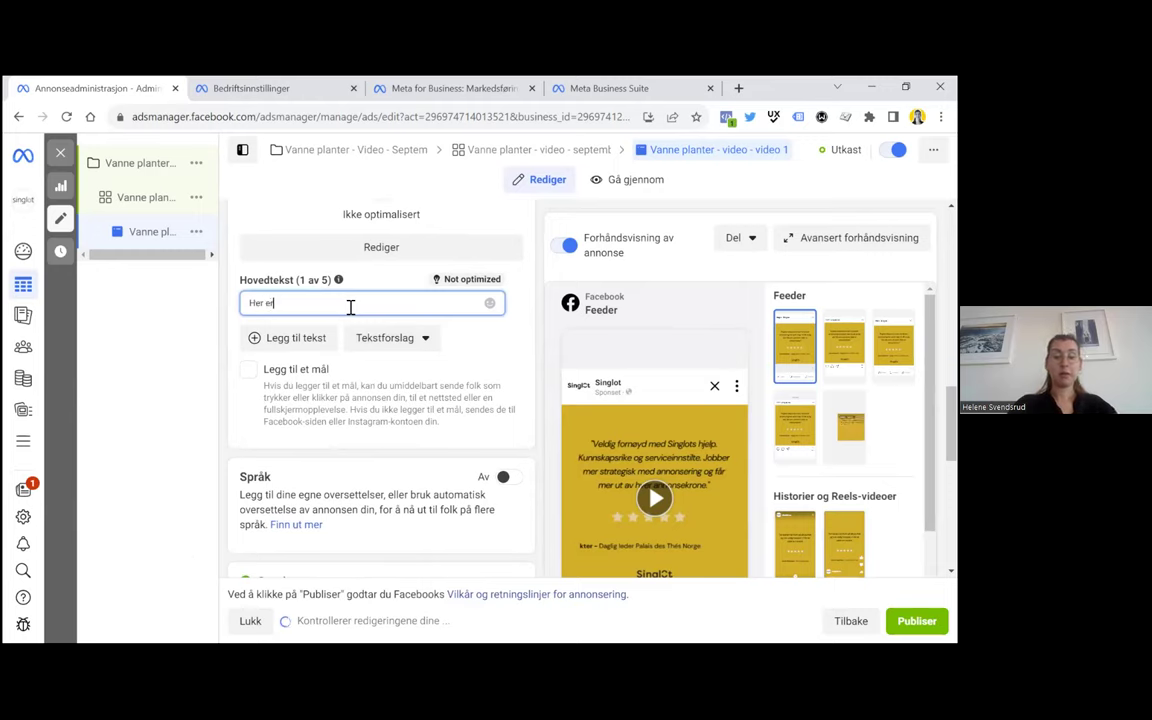
pyautogui.write('r er våre tips til van')
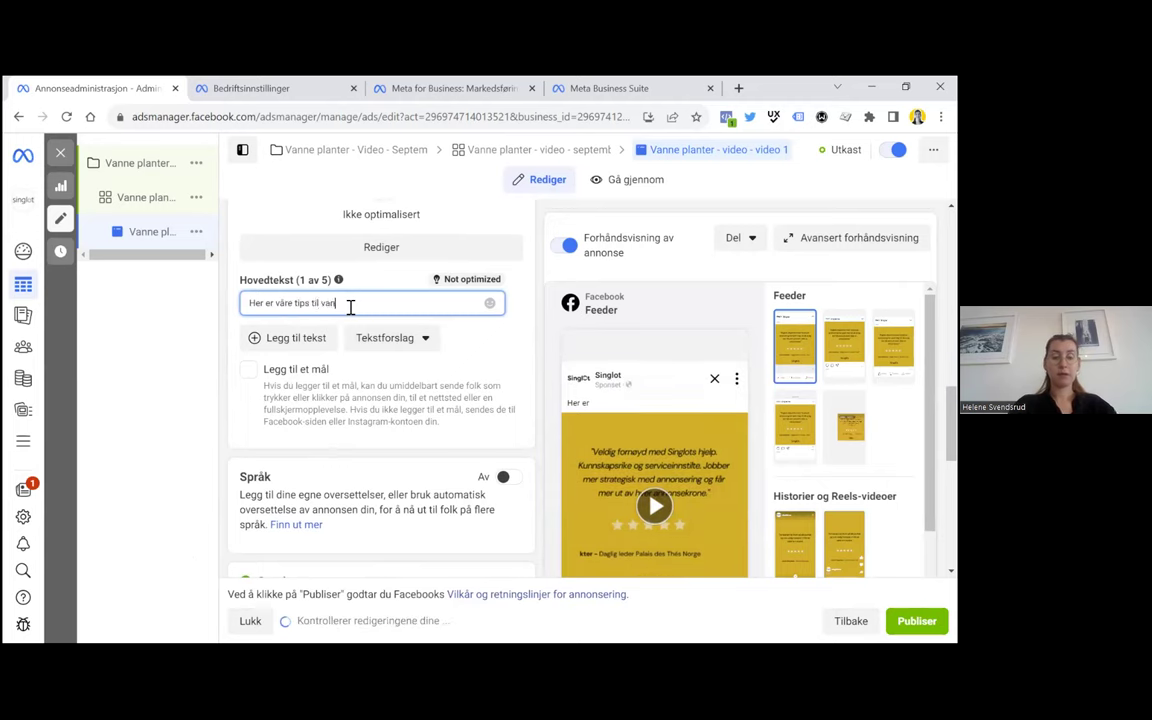
pyautogui.press('BackSpace')
pyautogui.press('BackSpace')
pyautogui.write('lanter')
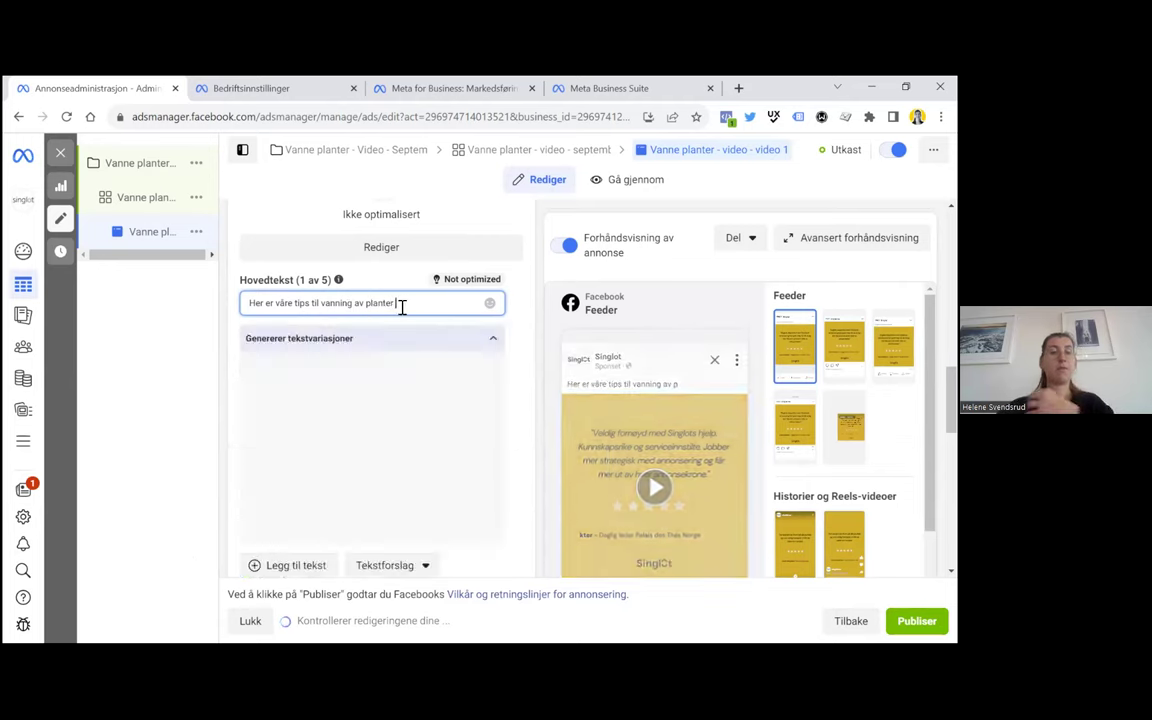
# Add a green leaf emoji at the end of the ad's primary text
pyautogui.click(489, 302)
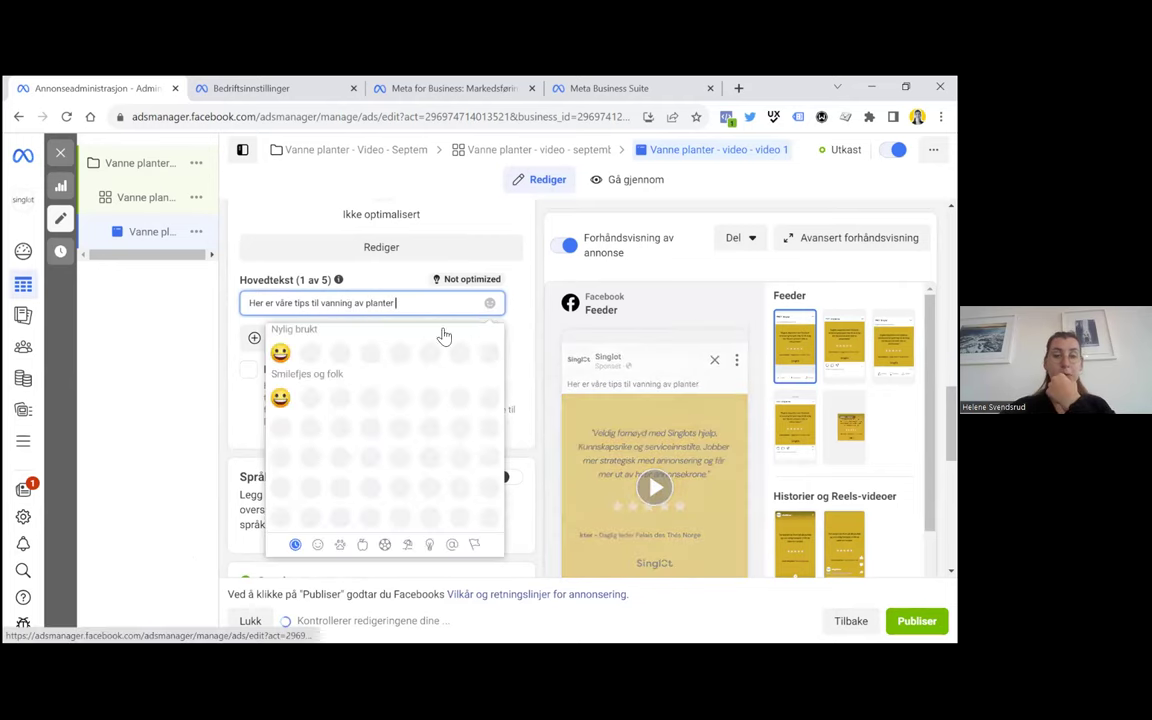
pyautogui.click(395, 289)
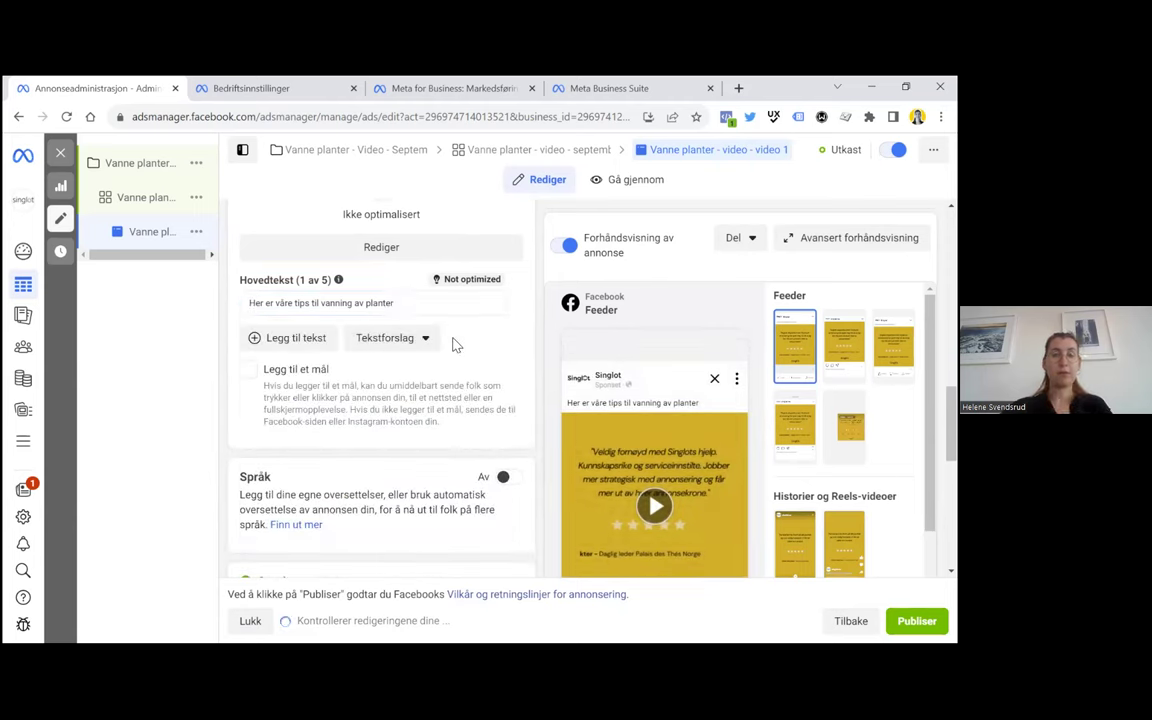
pyautogui.click(439, 300)
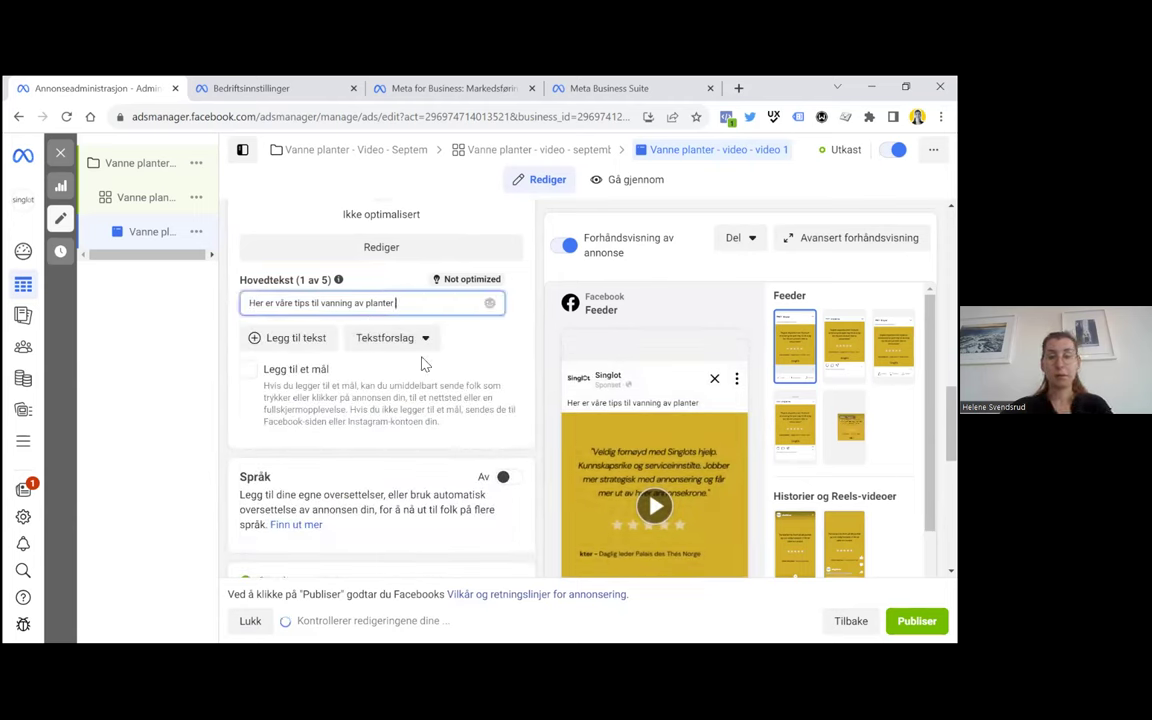
pyautogui.click(491, 305)
pyautogui.click(343, 358)
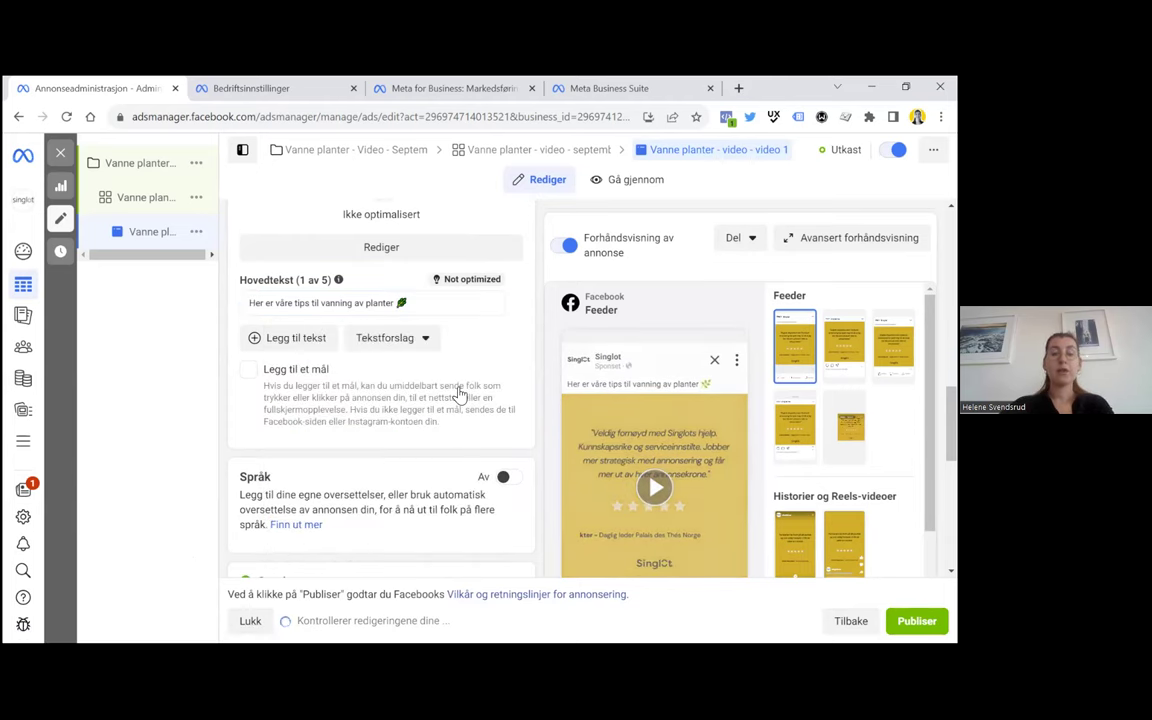
# Enable adding a destination (Legg til et mål) to the ad, accepting the removal of the placement-customized assets
pyautogui.scroll(-10, 620, 410)
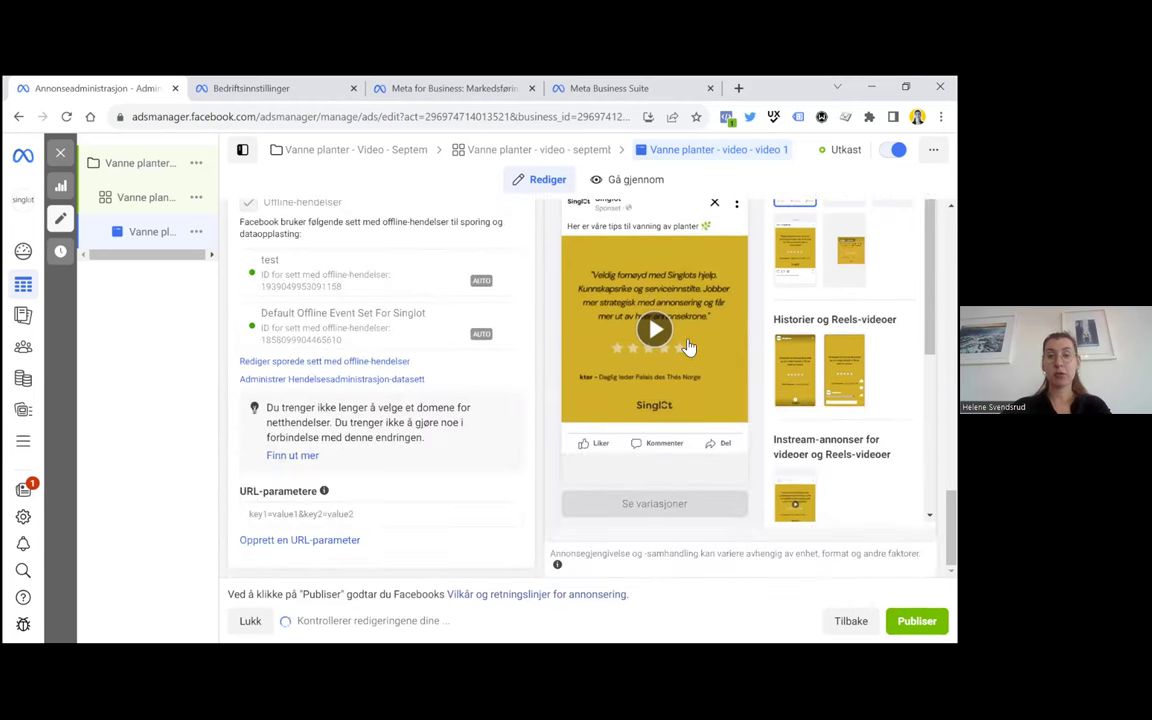
pyautogui.scroll(3, 475, 286)
pyautogui.scroll(3, 450, 378)
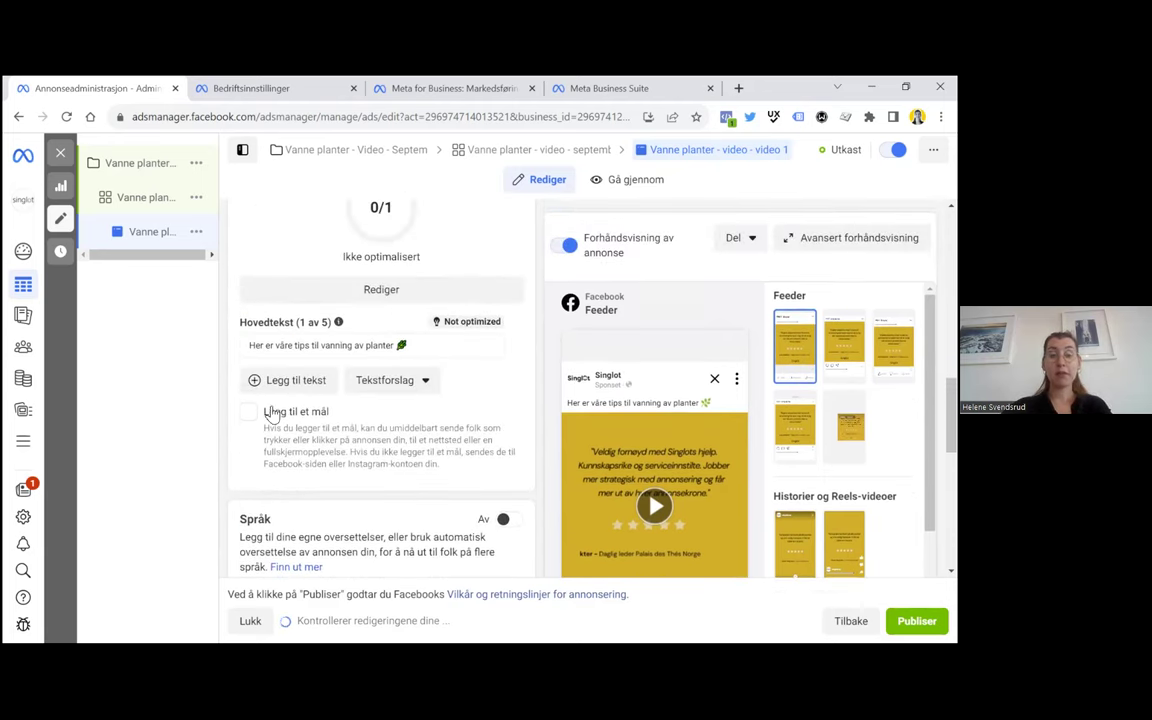
pyautogui.click(265, 411)
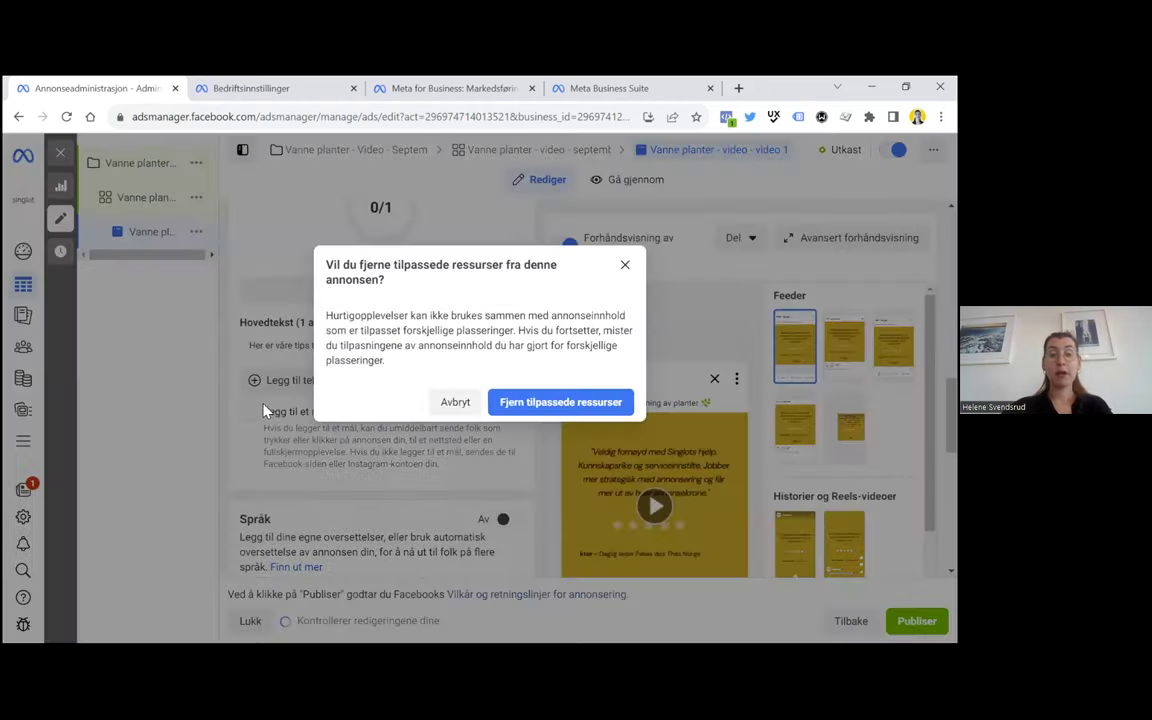
pyautogui.click(452, 404)
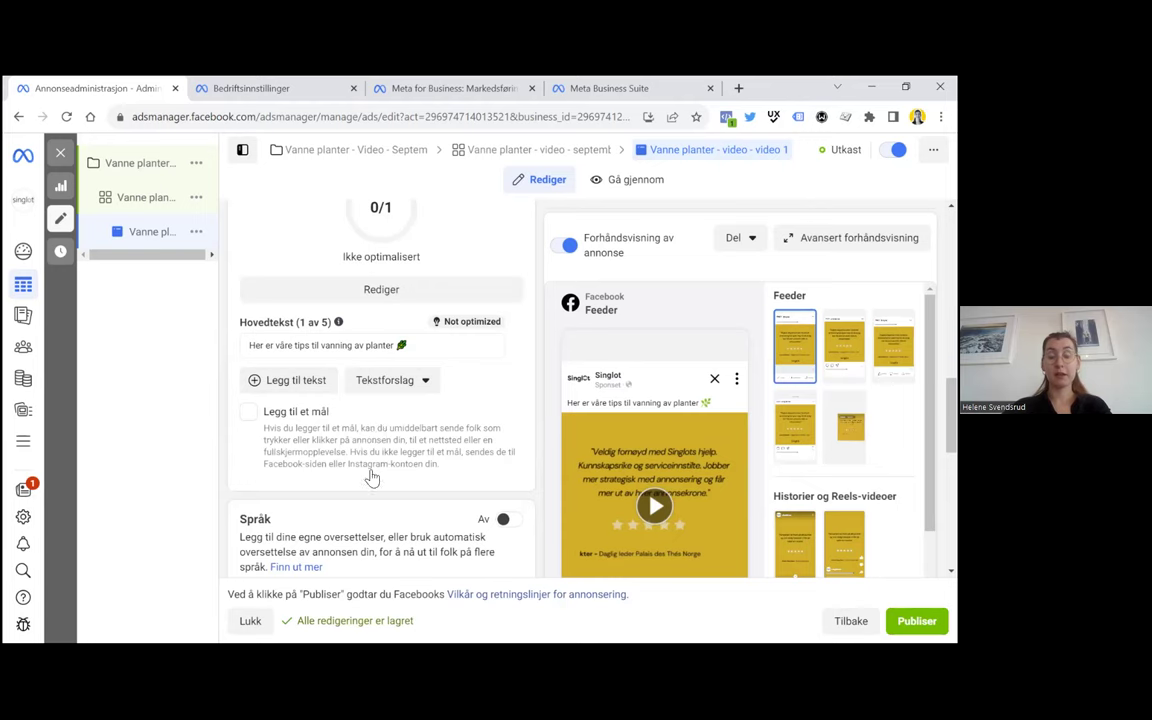
pyautogui.click(250, 417)
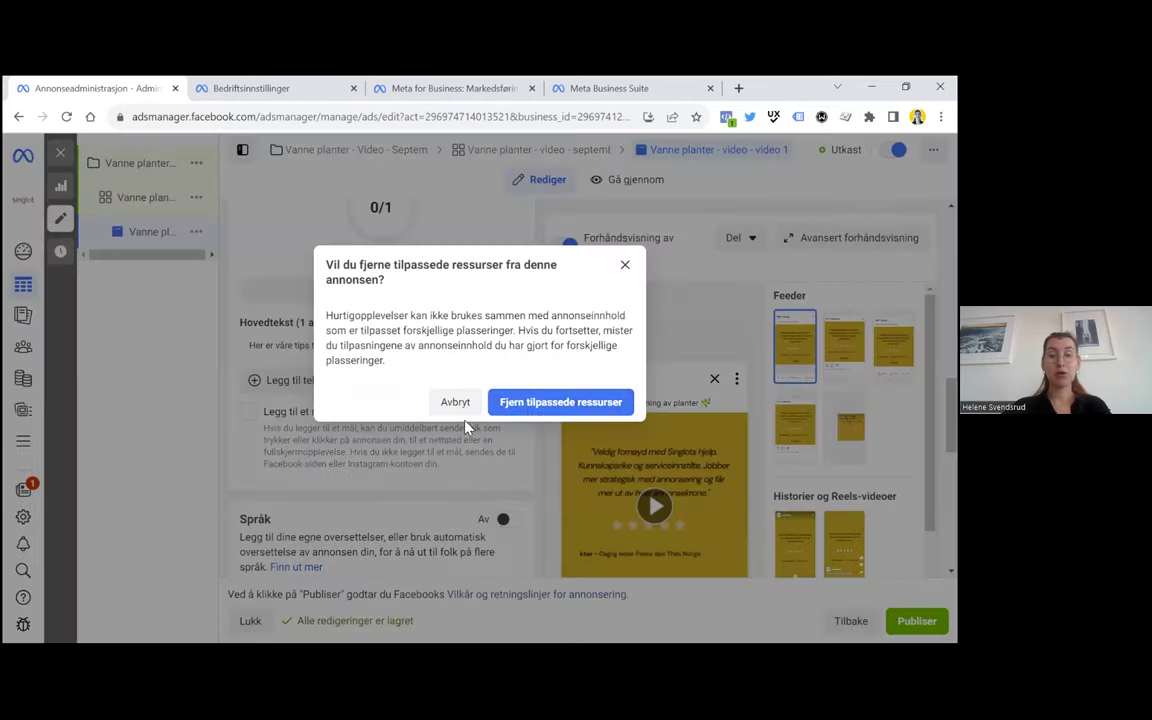
pyautogui.click(535, 404)
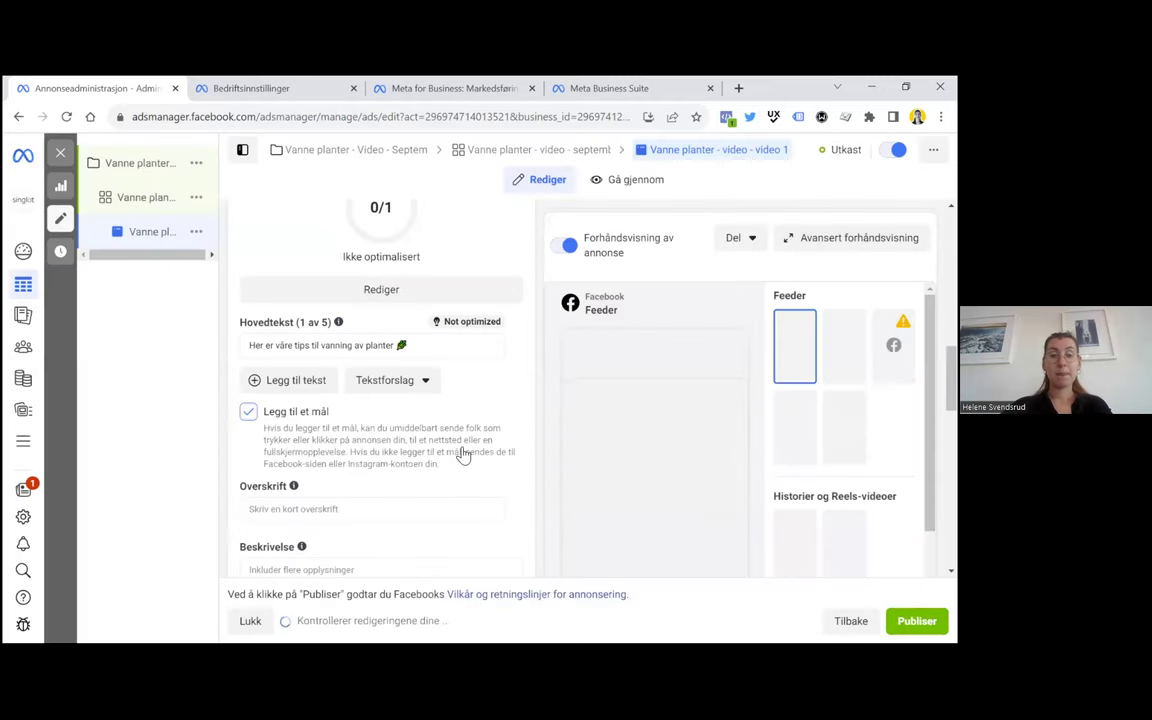
# Set the ad's destination to Nettsted with the website URL singlot.no/vanneplanter
pyautogui.scroll(-5, 504, 442)
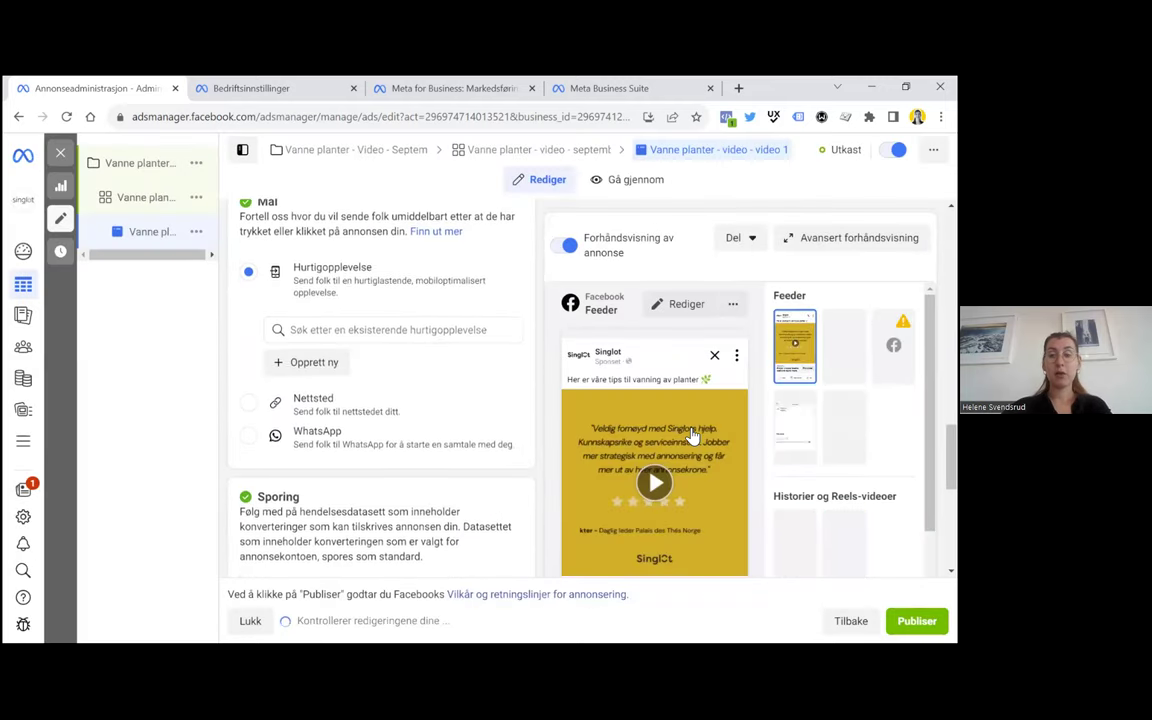
pyautogui.scroll(-5, 690, 435)
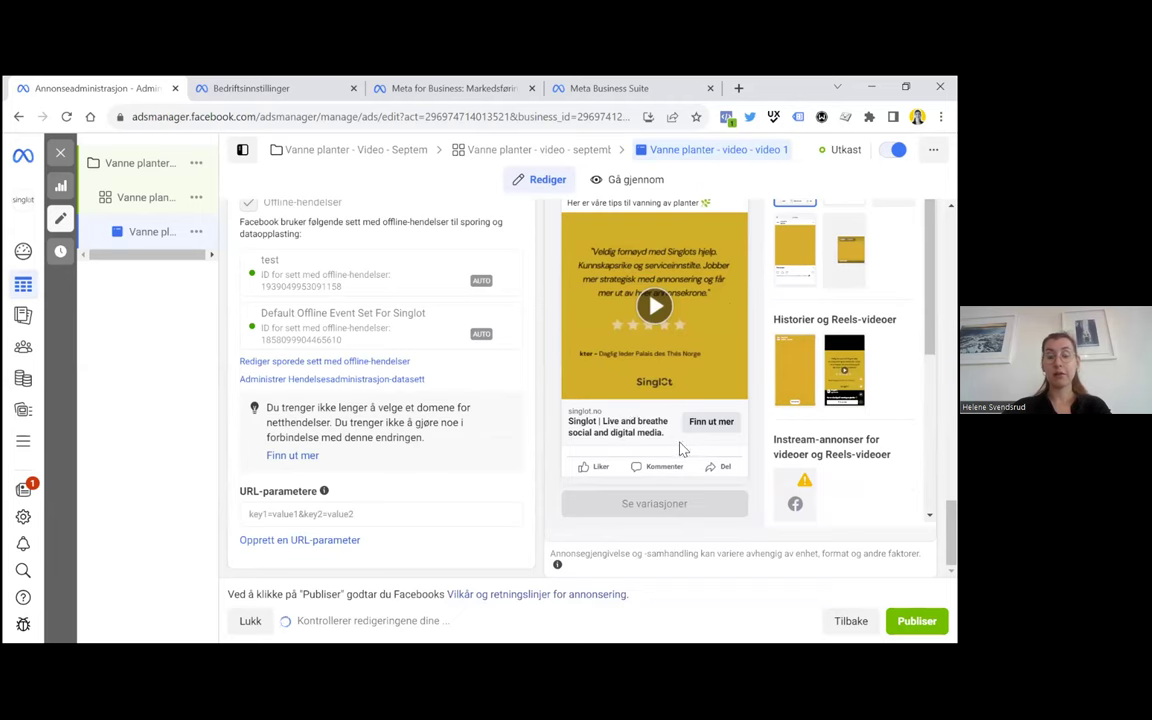
pyautogui.scroll(5, 445, 420)
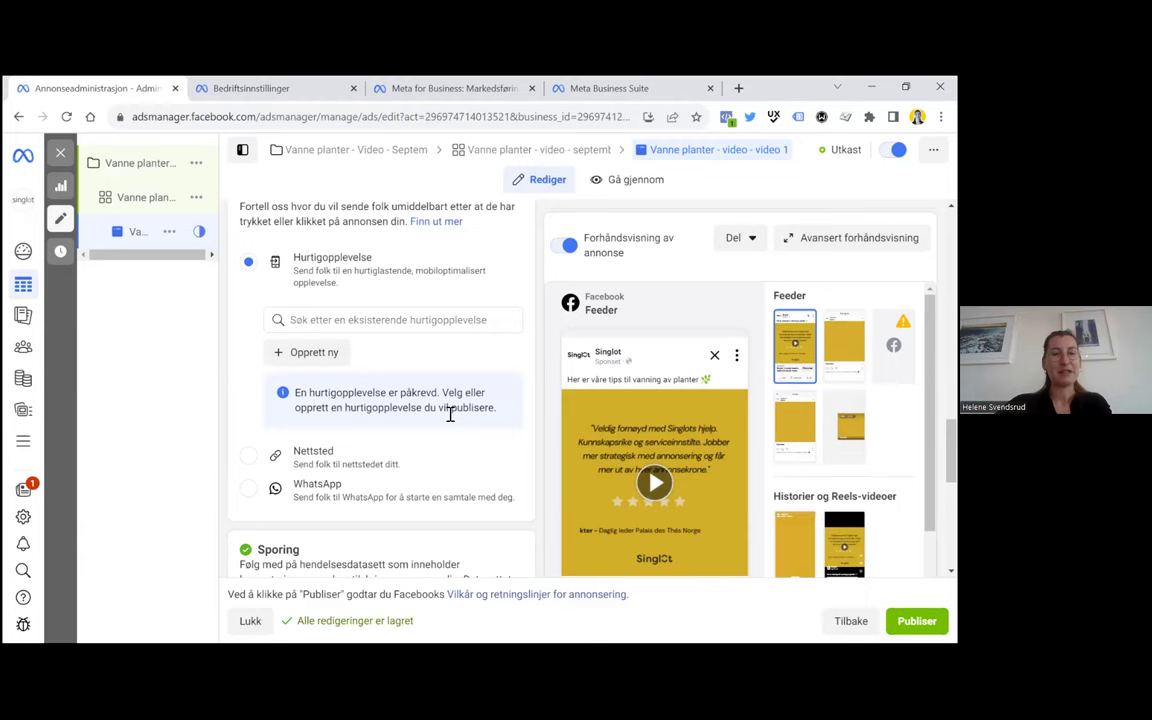
pyautogui.click(252, 456)
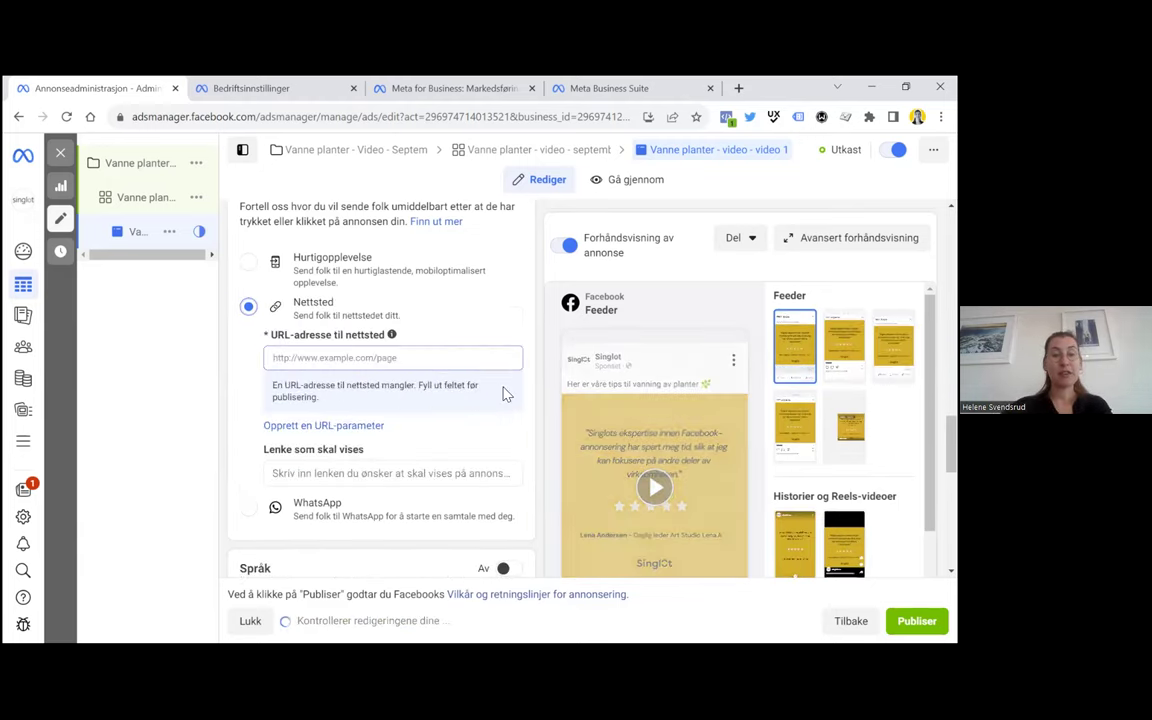
pyautogui.click(323, 358)
pyautogui.write('singlot.no/vanneplanter')
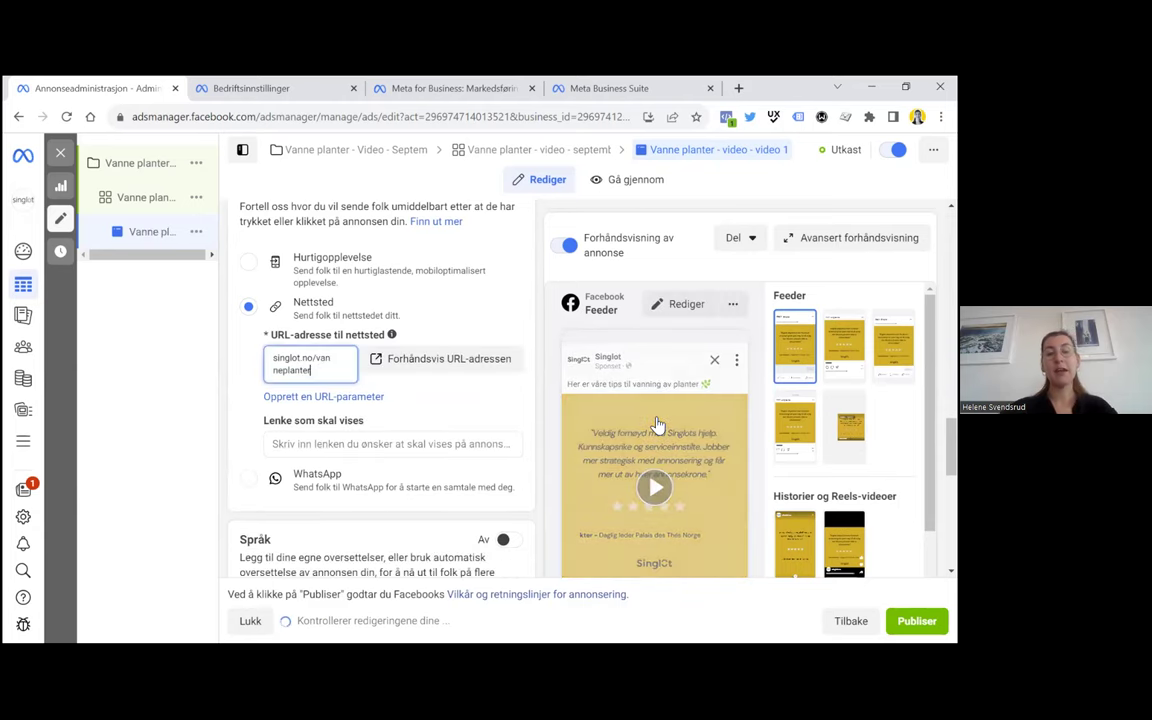
# Check the link in the ad preview and quick-duplicate the ad "Vanne planter - video - video 1"
pyautogui.scroll(-10, 656, 425)
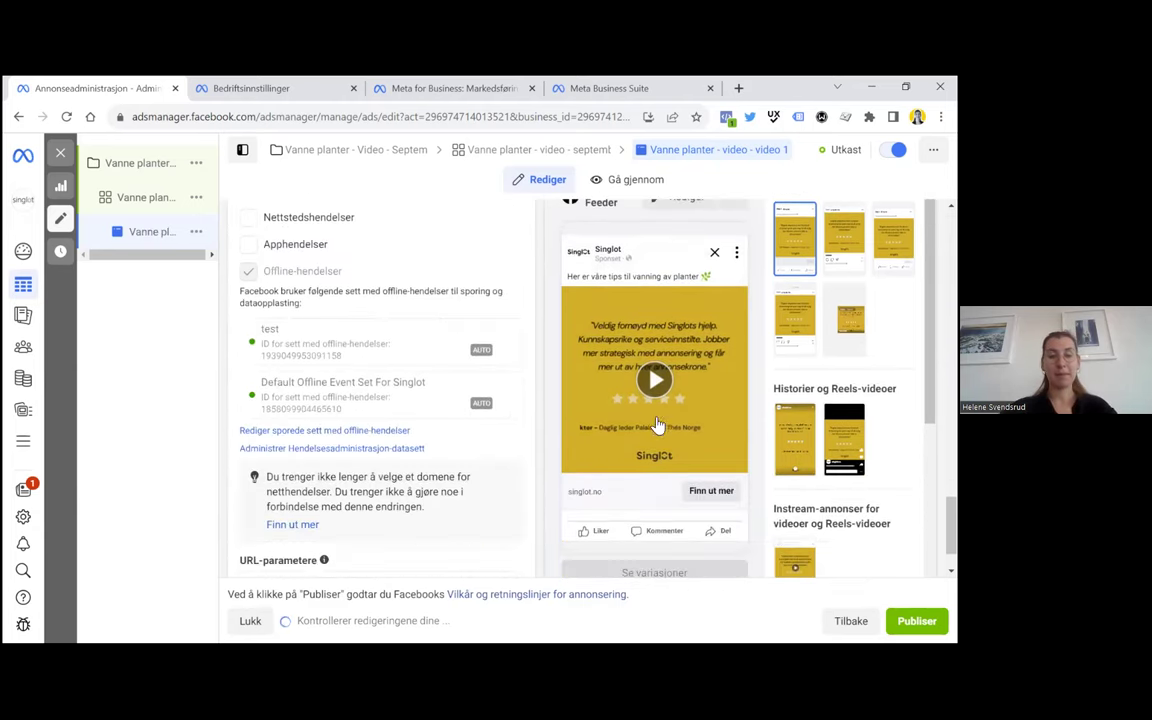
pyautogui.scroll(-1, 458, 440)
pyautogui.scroll(10, 458, 440)
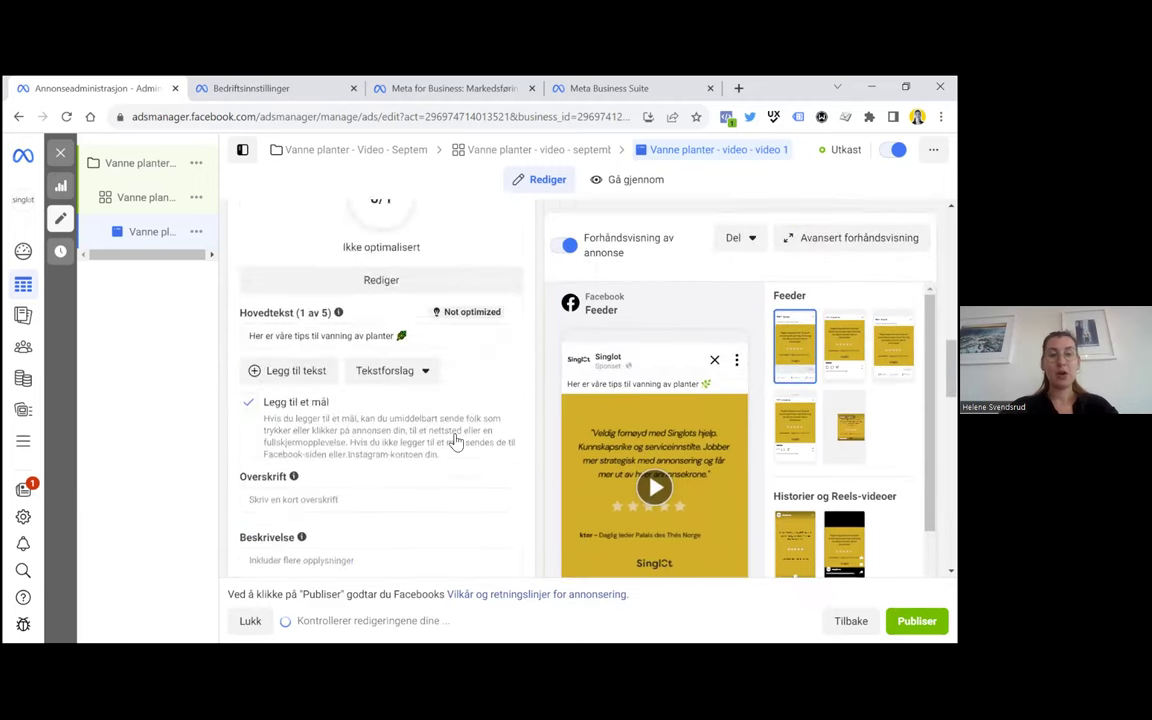
pyautogui.scroll(10, 455, 440)
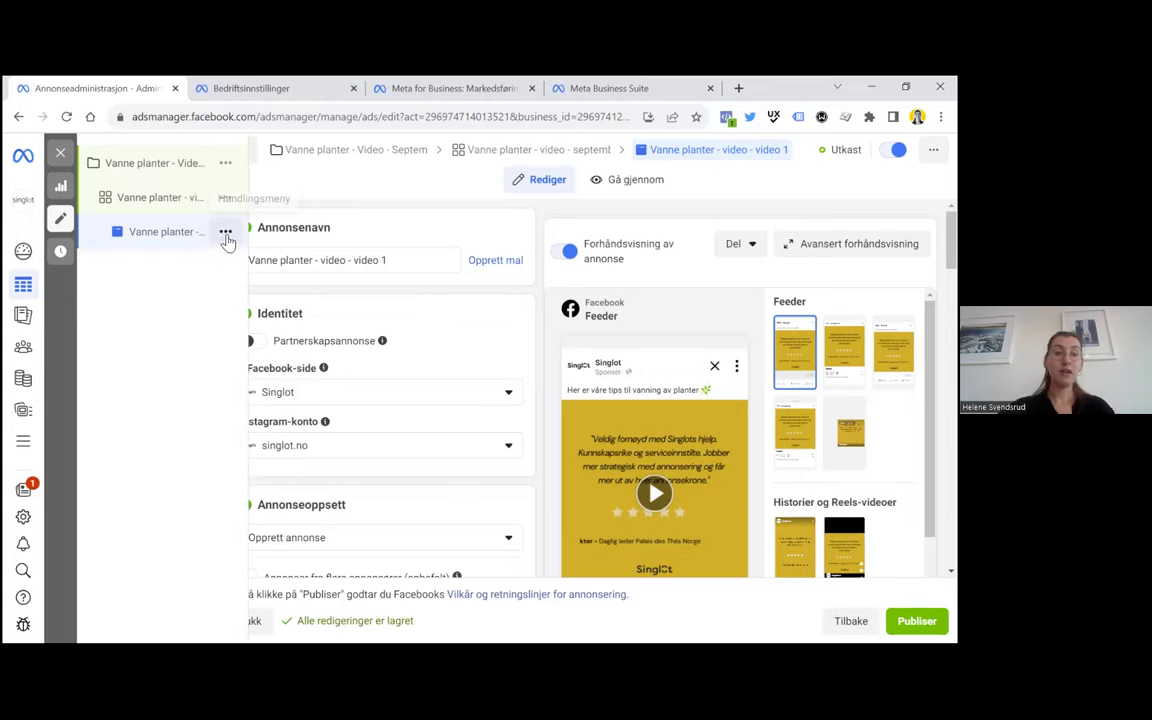
pyautogui.click(226, 233)
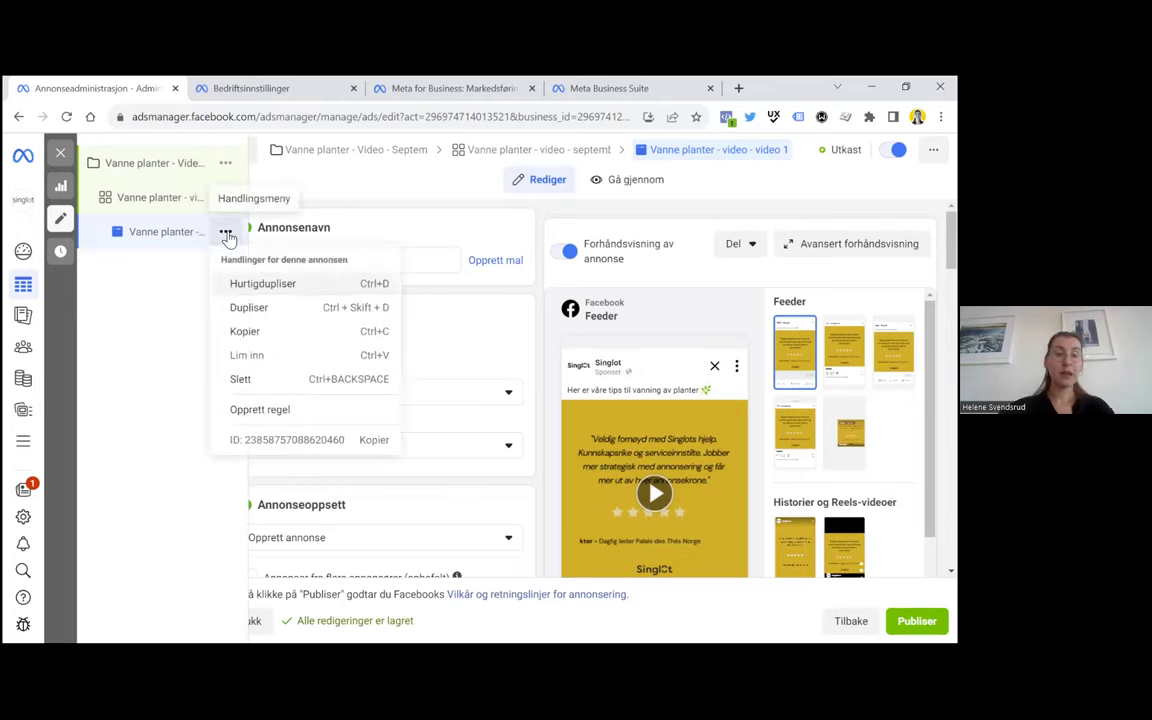
pyautogui.click(249, 285)
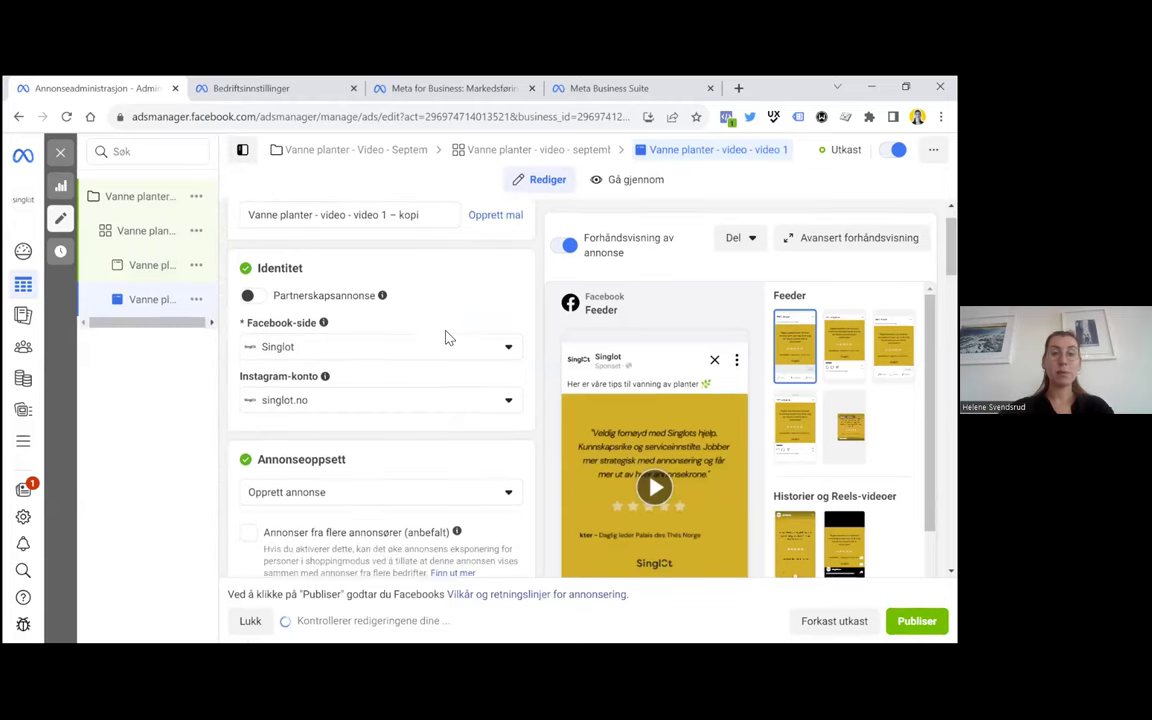
# Rename the duplicated ad to "Vanne planter - video - video 2"
pyautogui.scroll(-1, 448, 338)
pyautogui.scroll(1, 638, 458)
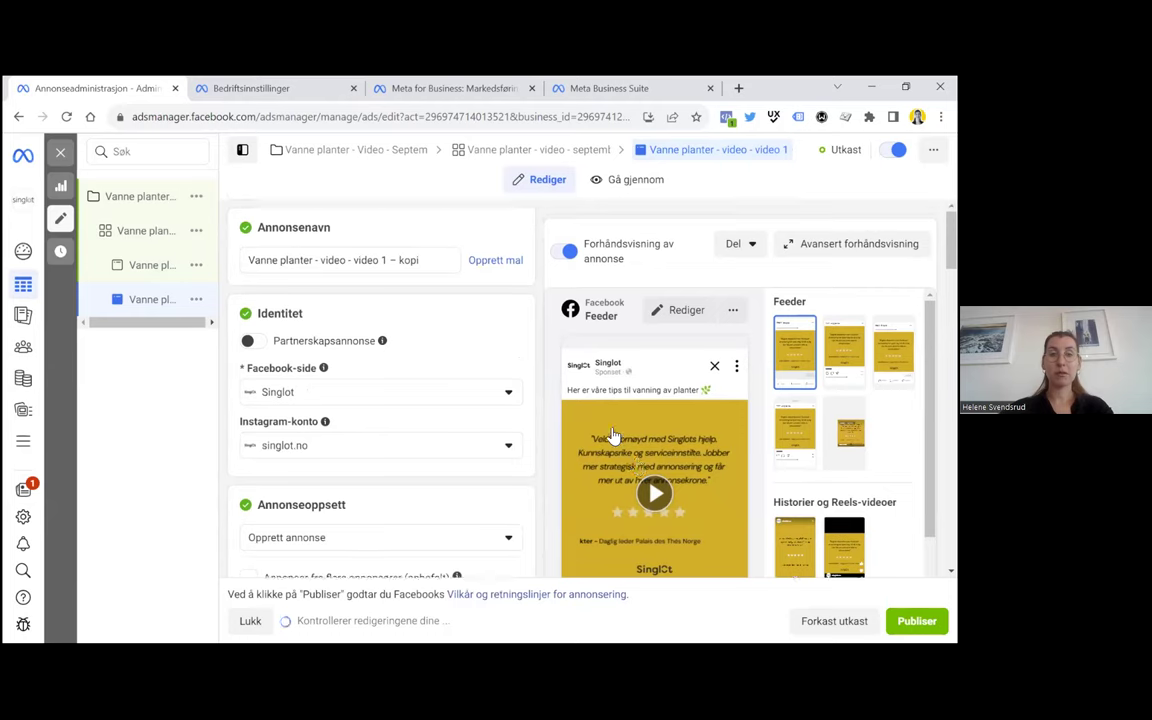
pyautogui.doubleClick(386, 260)
pyautogui.moveTo(447, 277); pyautogui.dragTo(450, 273)
pyautogui.write('2')
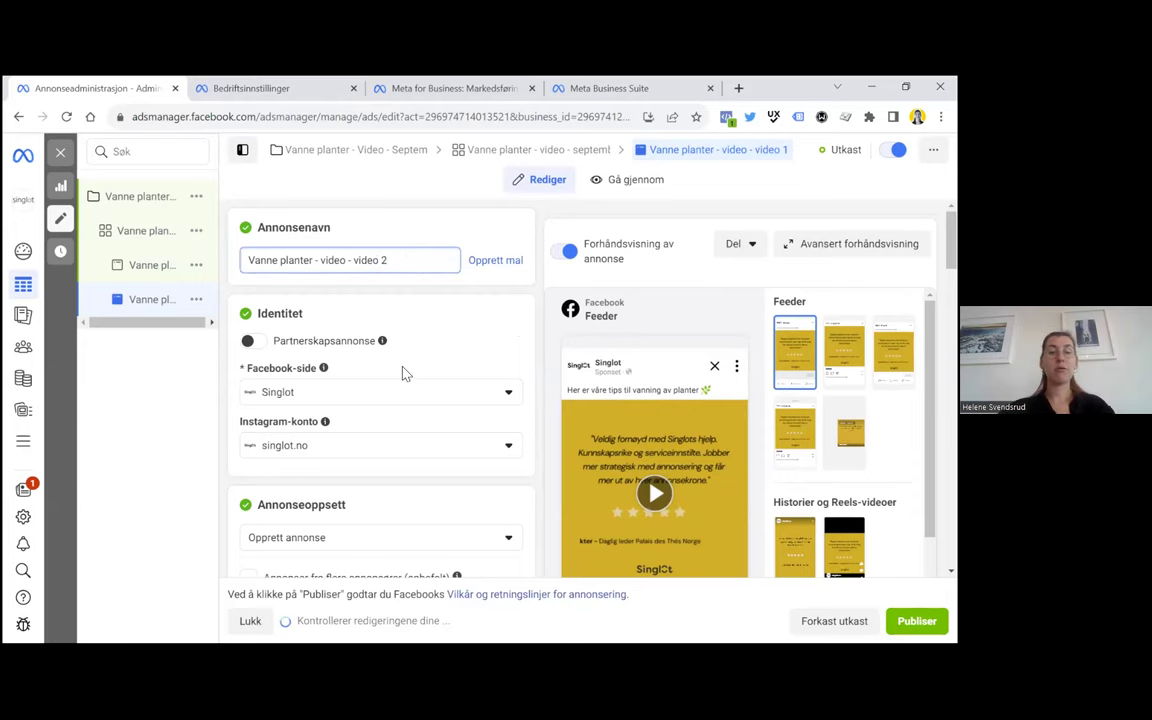
# Replace the duplicated ad's media with the 1080 × 1080 "Ads feed for..." video reading "Få en GRATIS veiledningstime" and continue to the placement crops
pyautogui.scroll(-4, 406, 370)
pyautogui.scroll(-1, 458, 455)
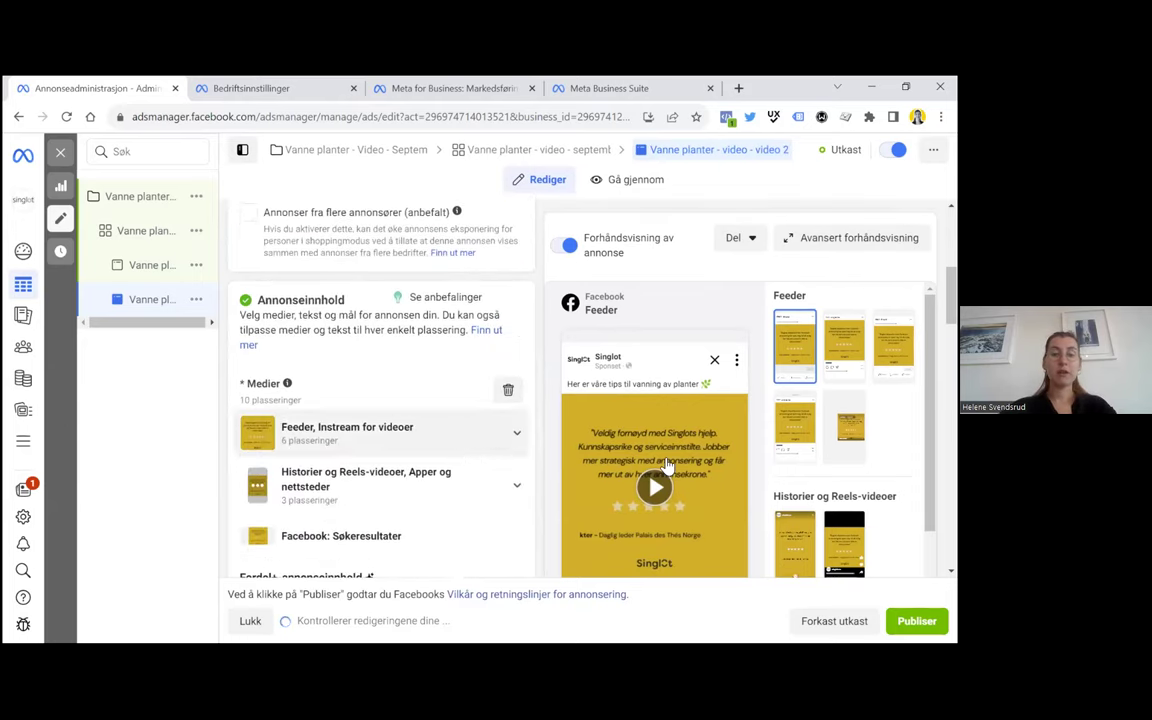
pyautogui.click(509, 391)
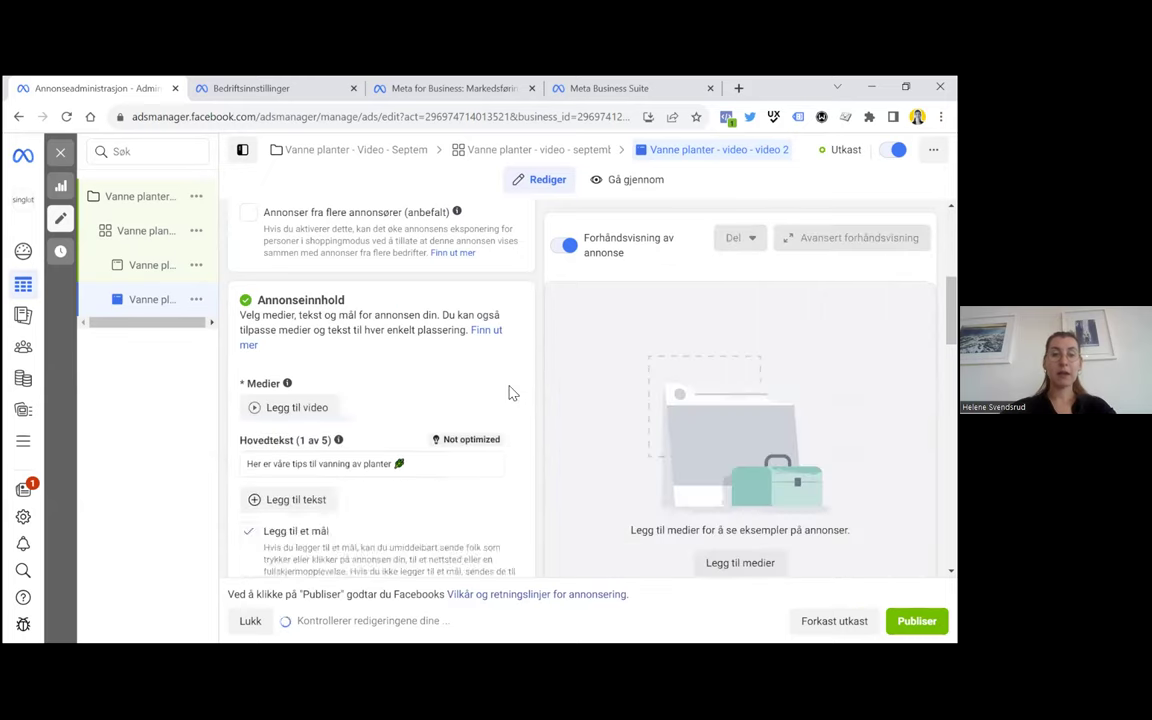
pyautogui.click(300, 408)
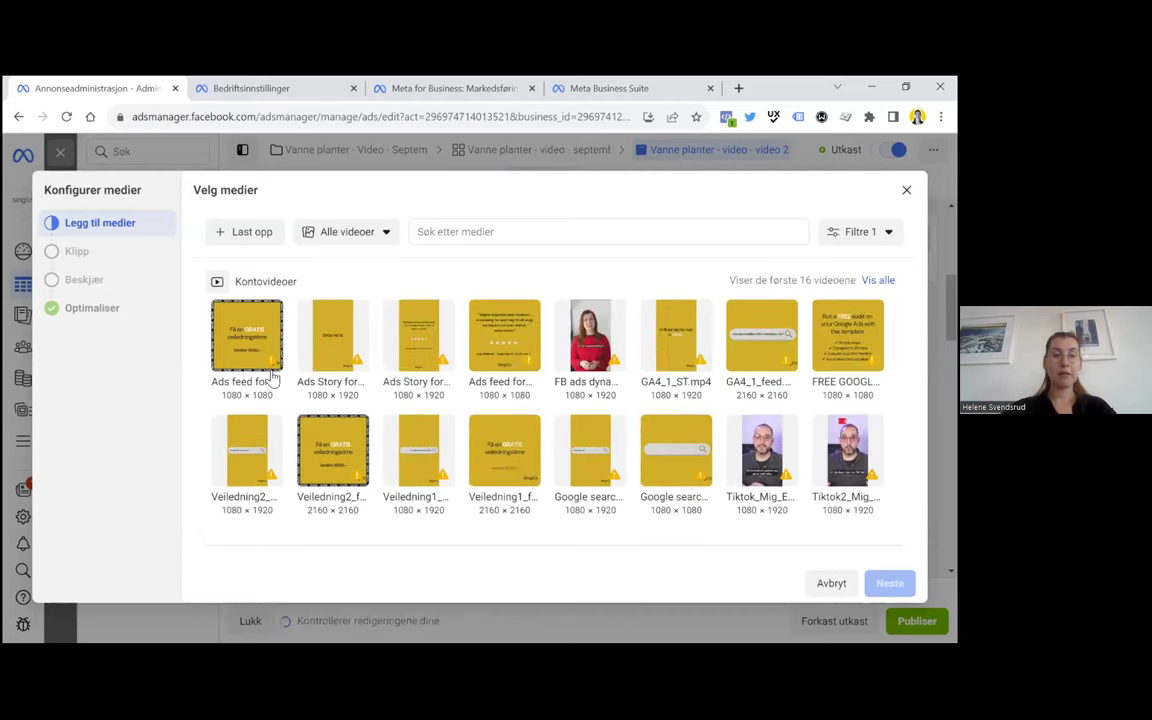
pyautogui.click(237, 337)
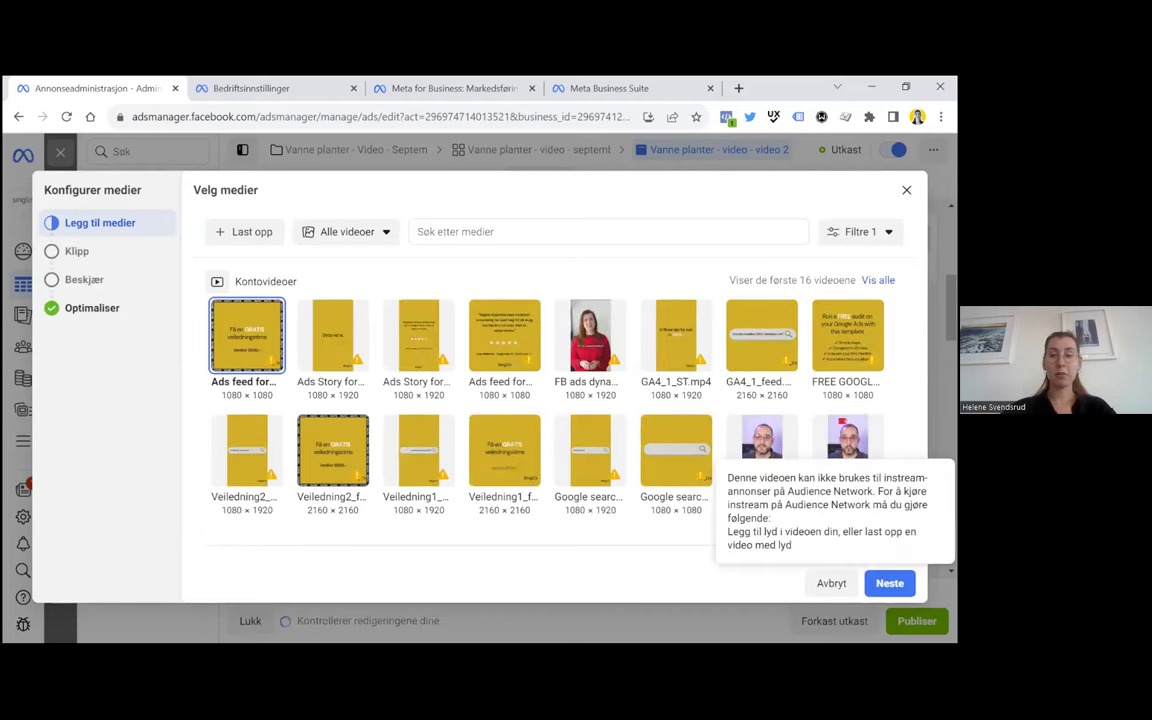
pyautogui.click(889, 583)
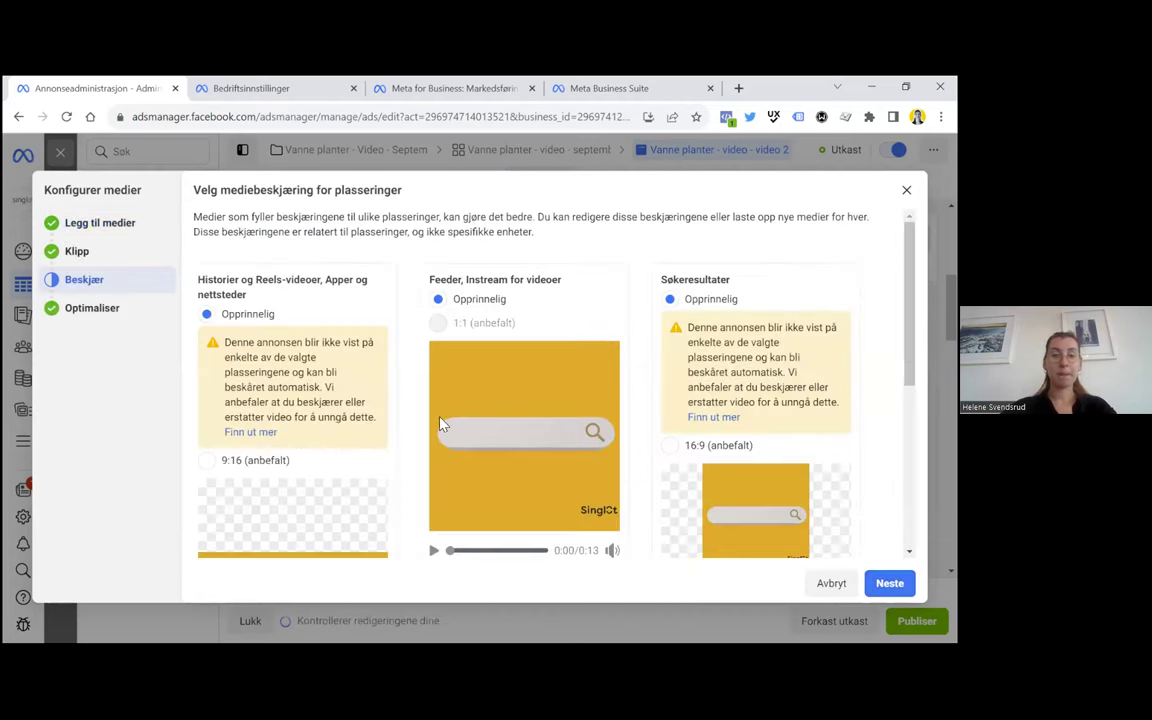
# Preview the feed video and replace the media for stories, Reels, apps and websites with the 1080 × 1920 "Google searc..." video
pyautogui.click(433, 551)
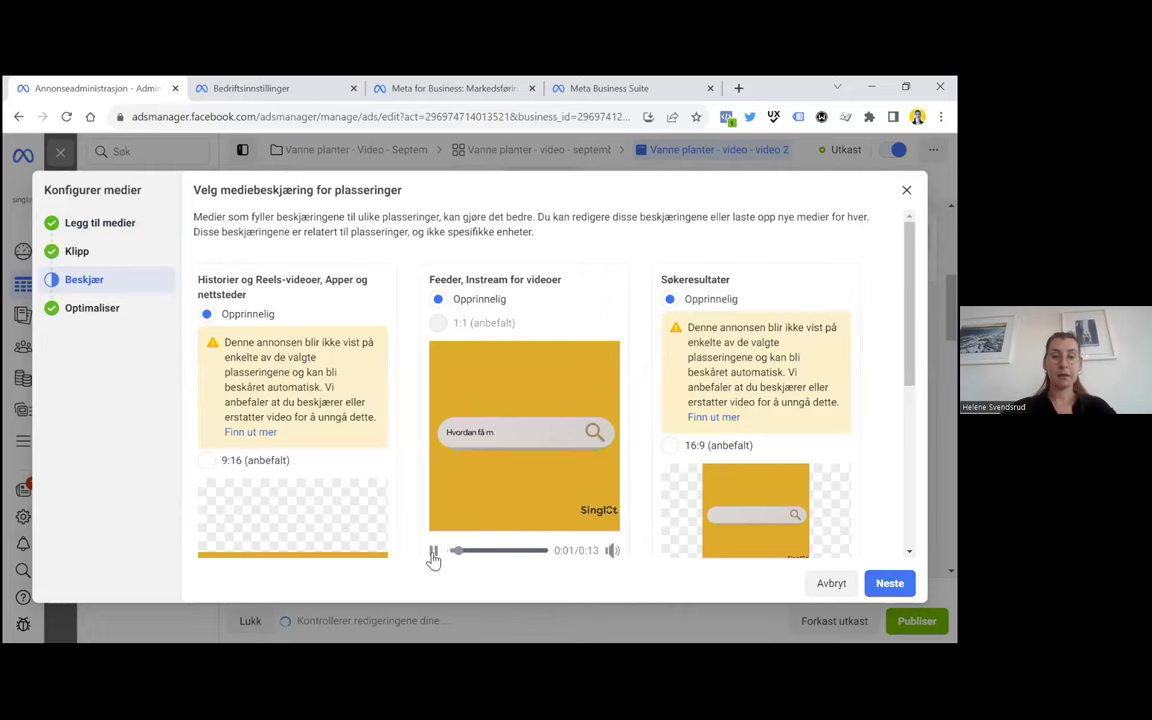
pyautogui.click(433, 551)
pyautogui.scroll(-2, 418, 443)
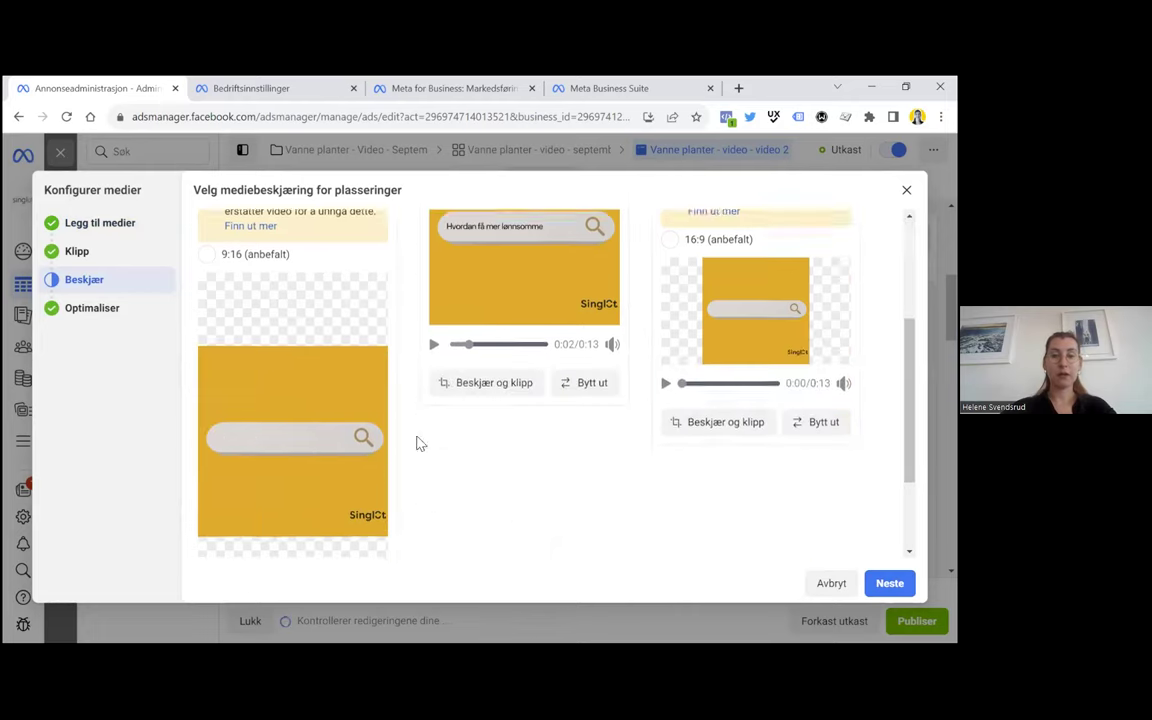
pyautogui.scroll(-1, 418, 443)
pyautogui.scroll(-1, 327, 478)
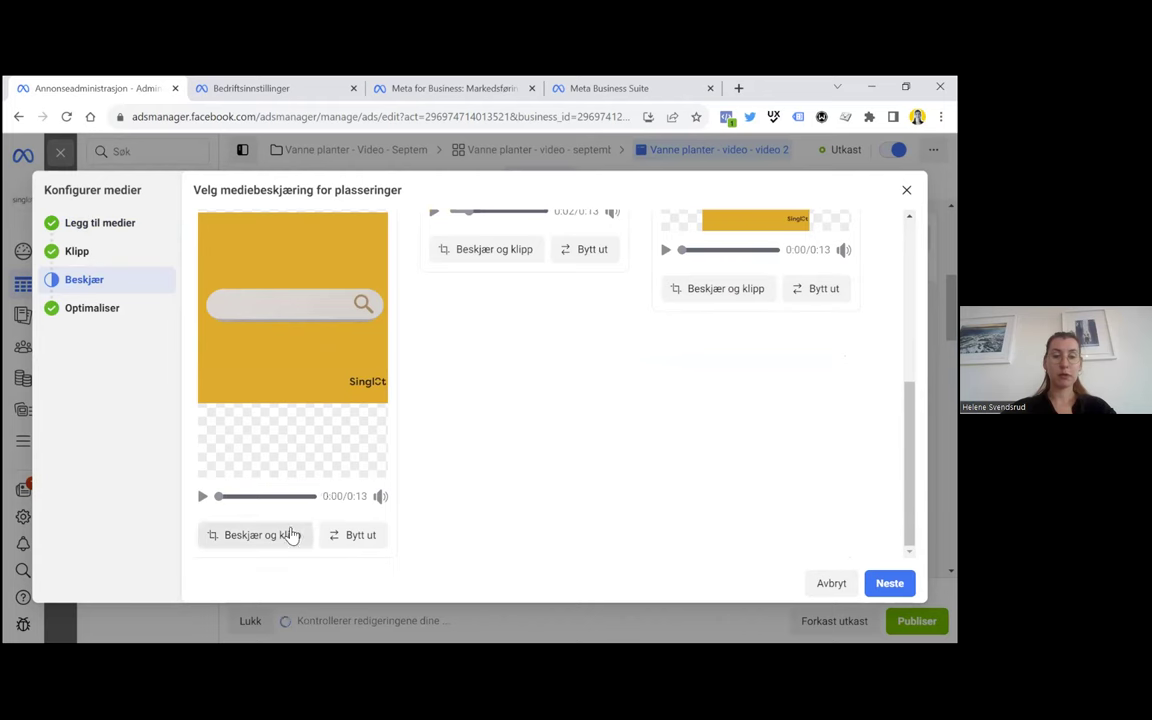
pyautogui.click(352, 536)
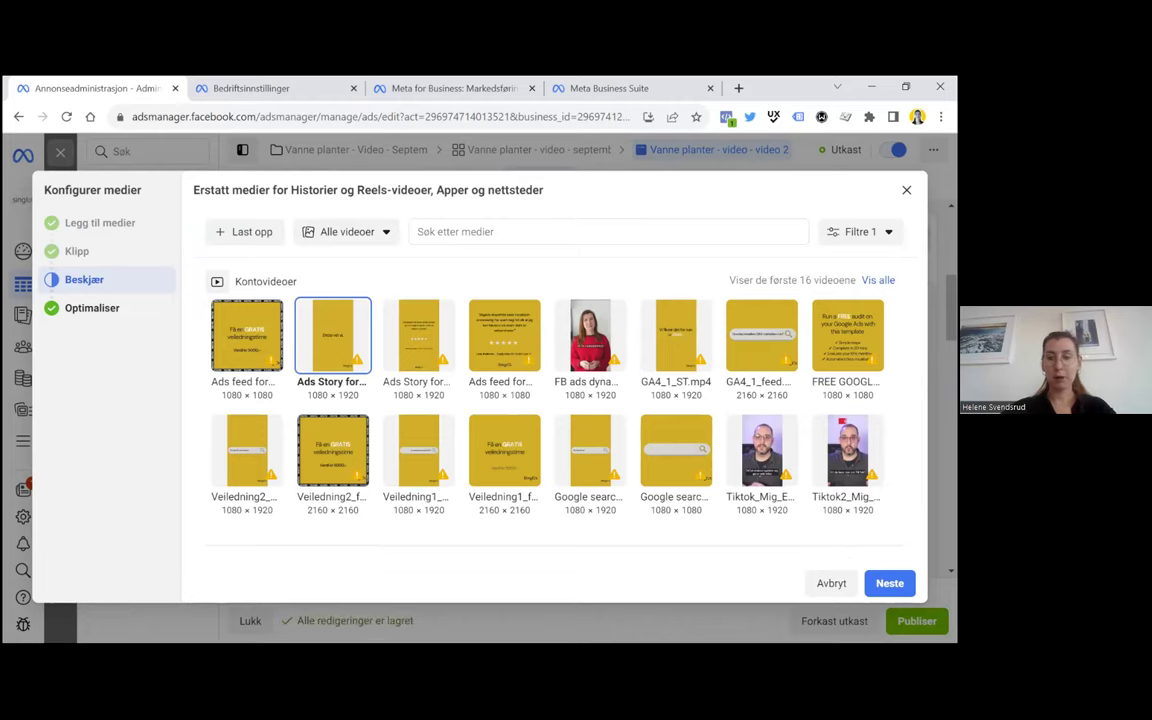
pyautogui.click(590, 450)
pyautogui.scroll(-3, 466, 430)
pyautogui.click(200, 497)
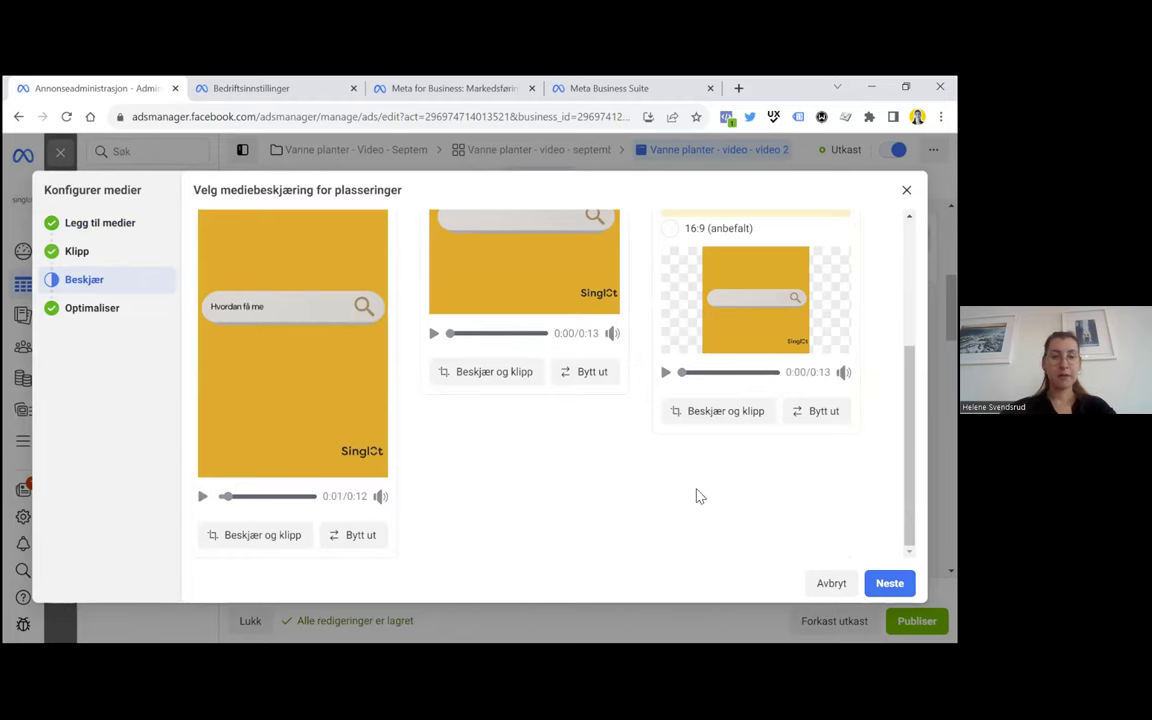
# Keep all Fordel+ optimisations on, finish the media setup and check the media assigned to each placement of the second ad
pyautogui.click(889, 583)
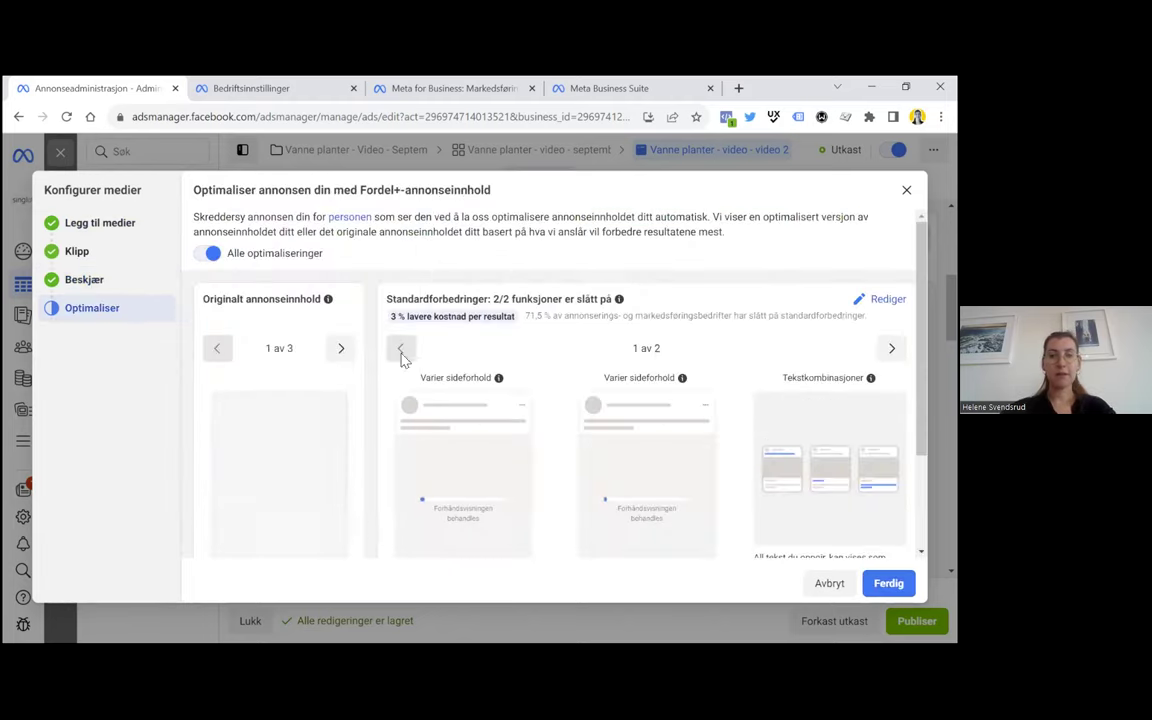
pyautogui.scroll(-2, 703, 451)
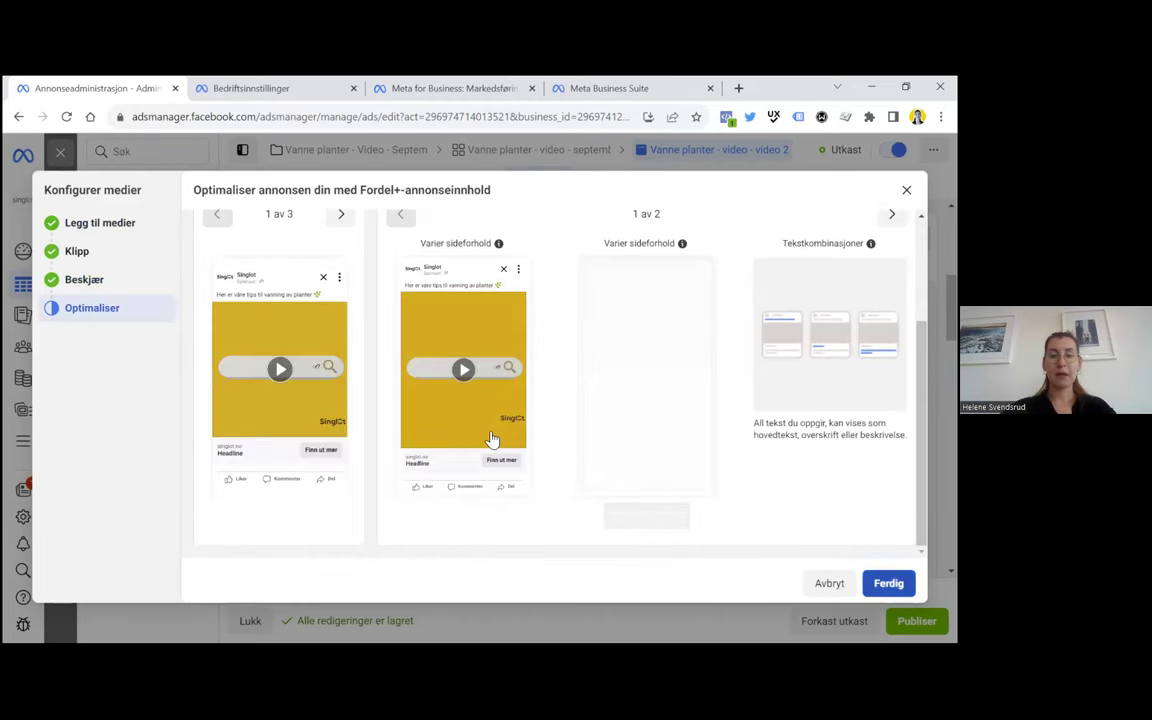
pyautogui.press('Return')
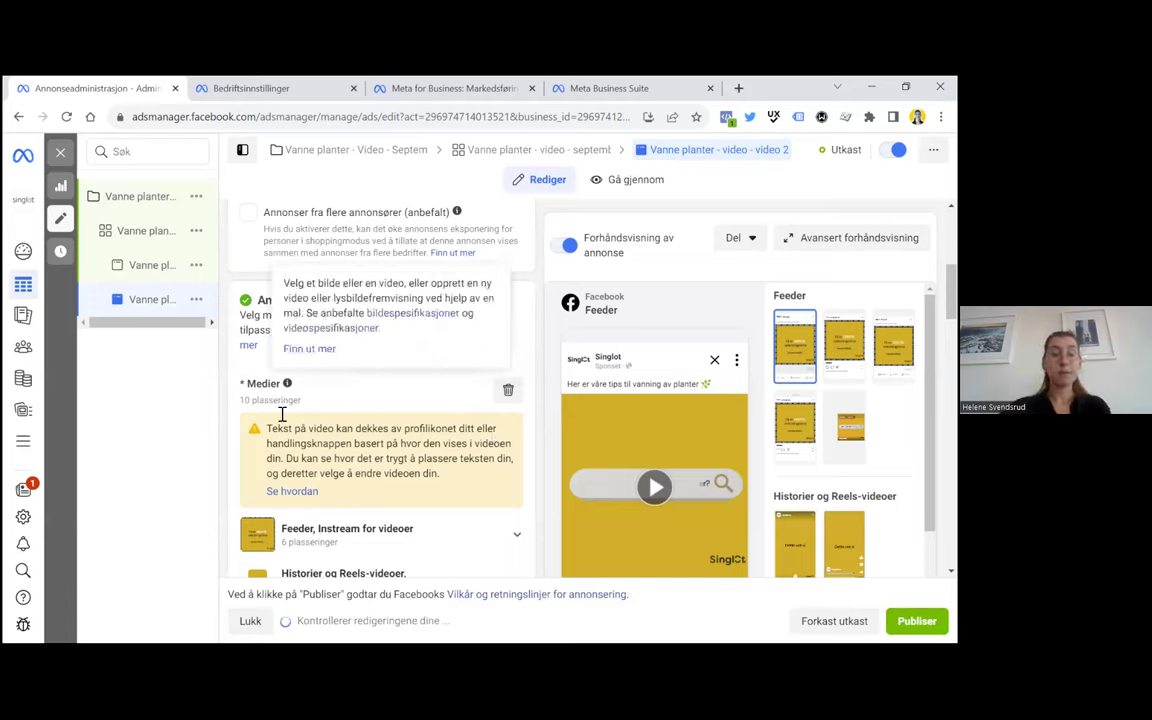
pyautogui.scroll(-2, 285, 433)
pyautogui.scroll(-2, 285, 433)
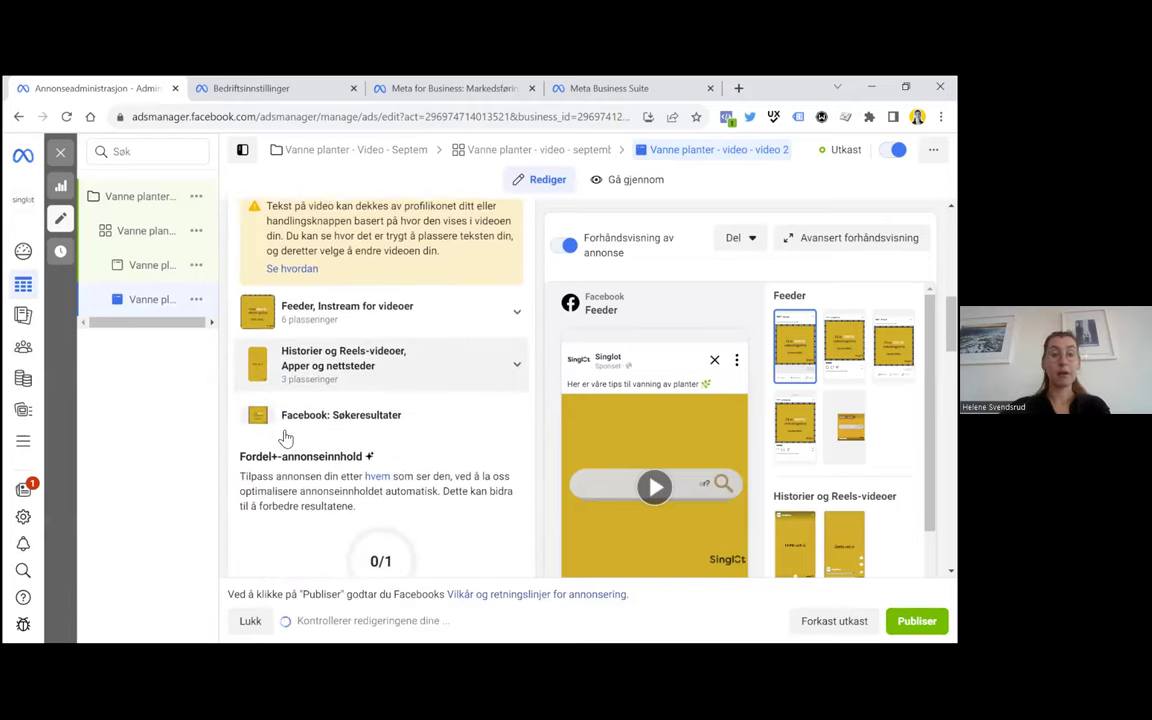
pyautogui.scroll(3, 285, 433)
pyautogui.scroll(5, 285, 433)
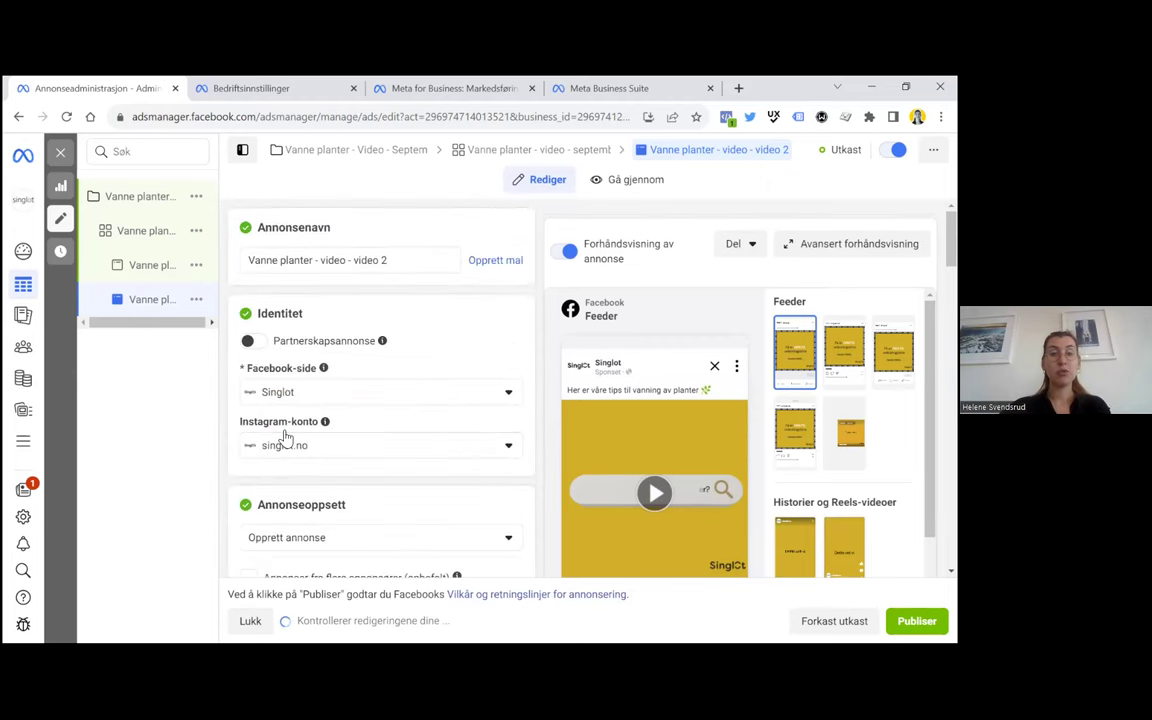
# Switch to Meta Business Suite and open the Annonser summary
pyautogui.moveTo(378, 332)
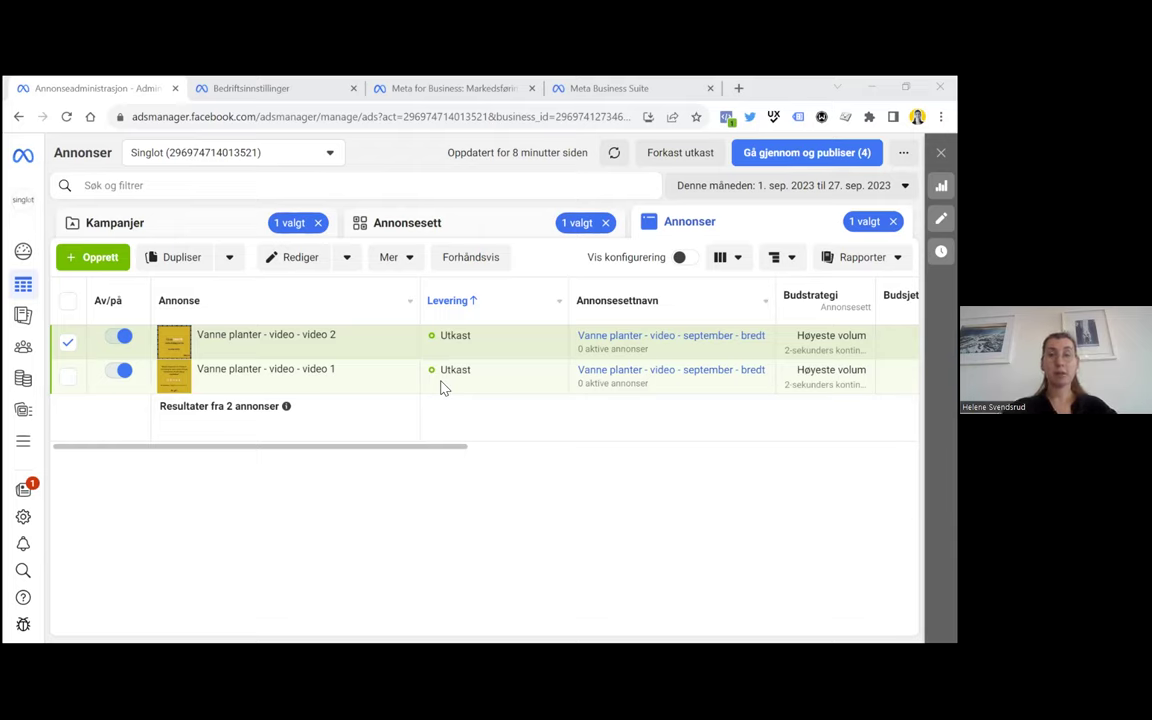
pyautogui.click(607, 88)
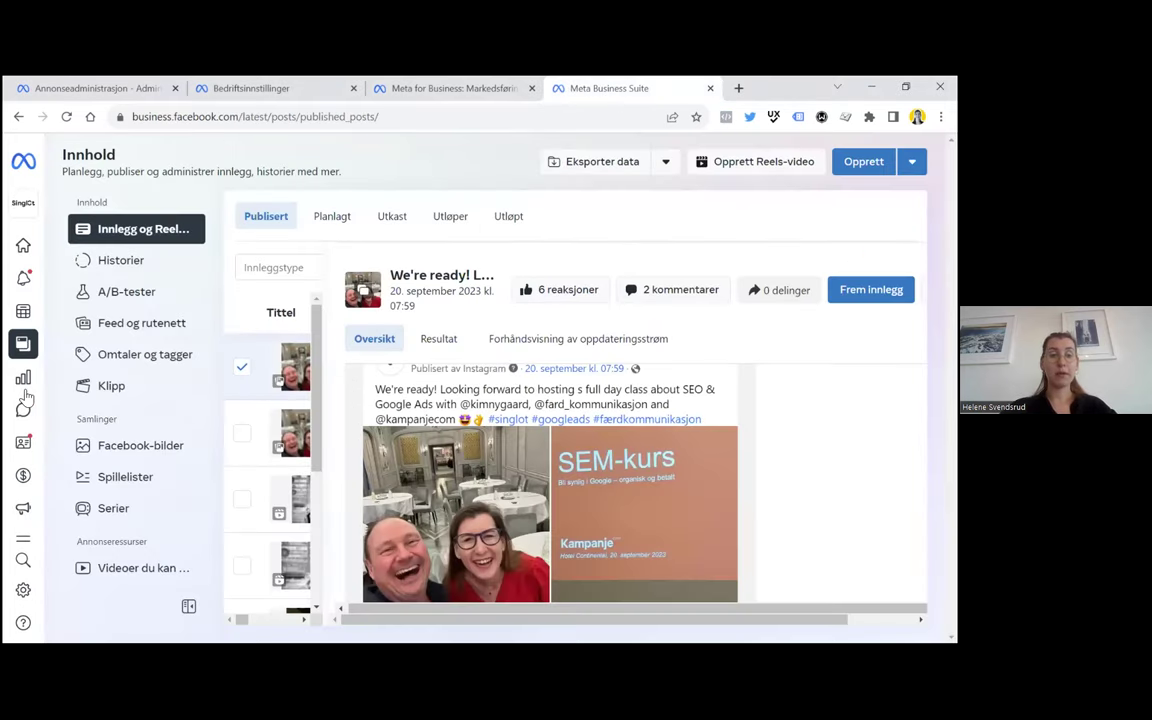
pyautogui.moveTo(48, 475)
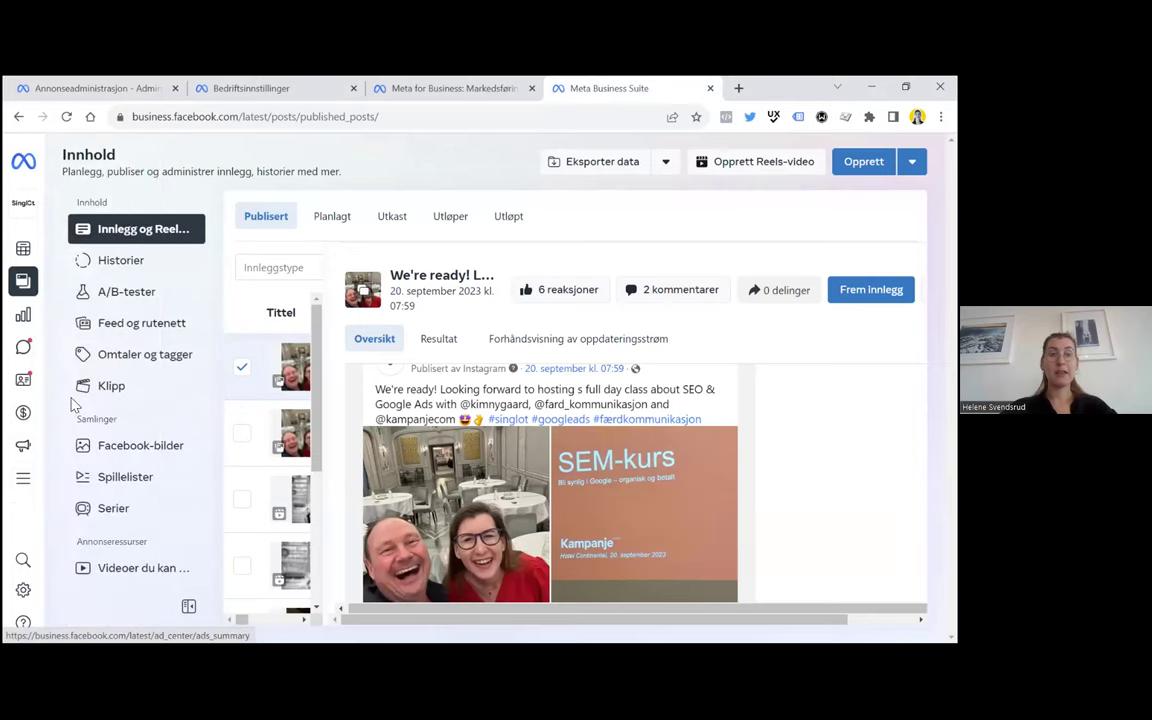
pyautogui.click(72, 404)
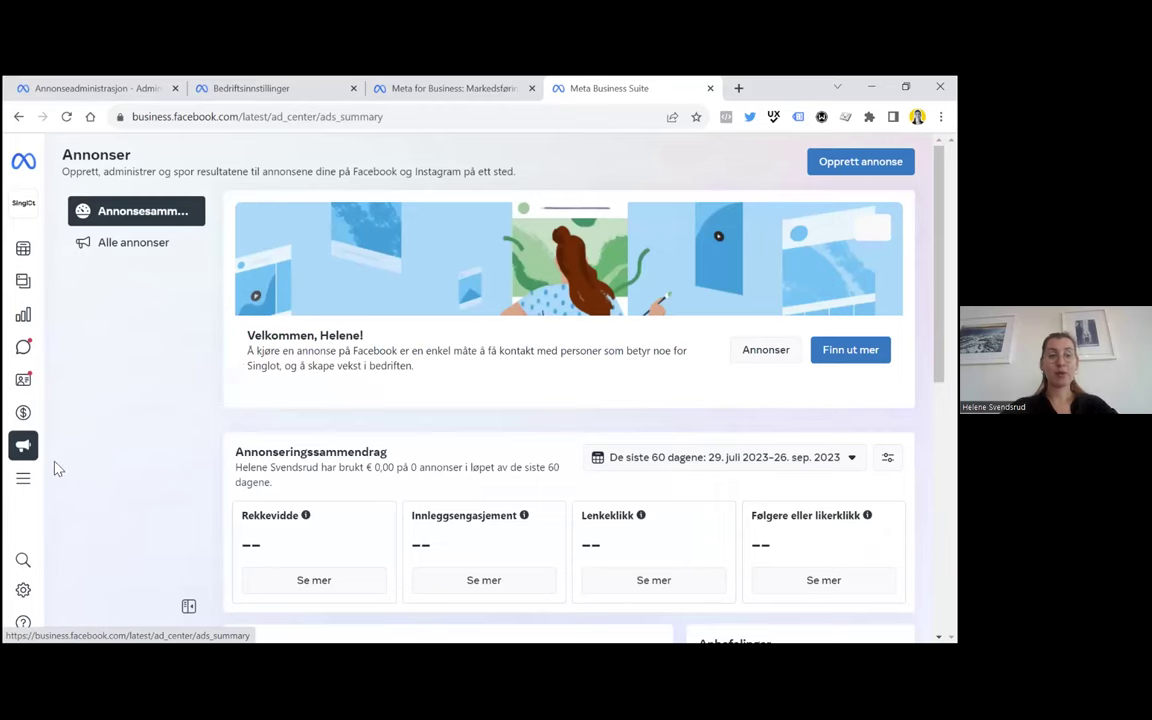
# Open Fakturering og betalinger from the full list of Business Suite tools
pyautogui.moveTo(50, 470)
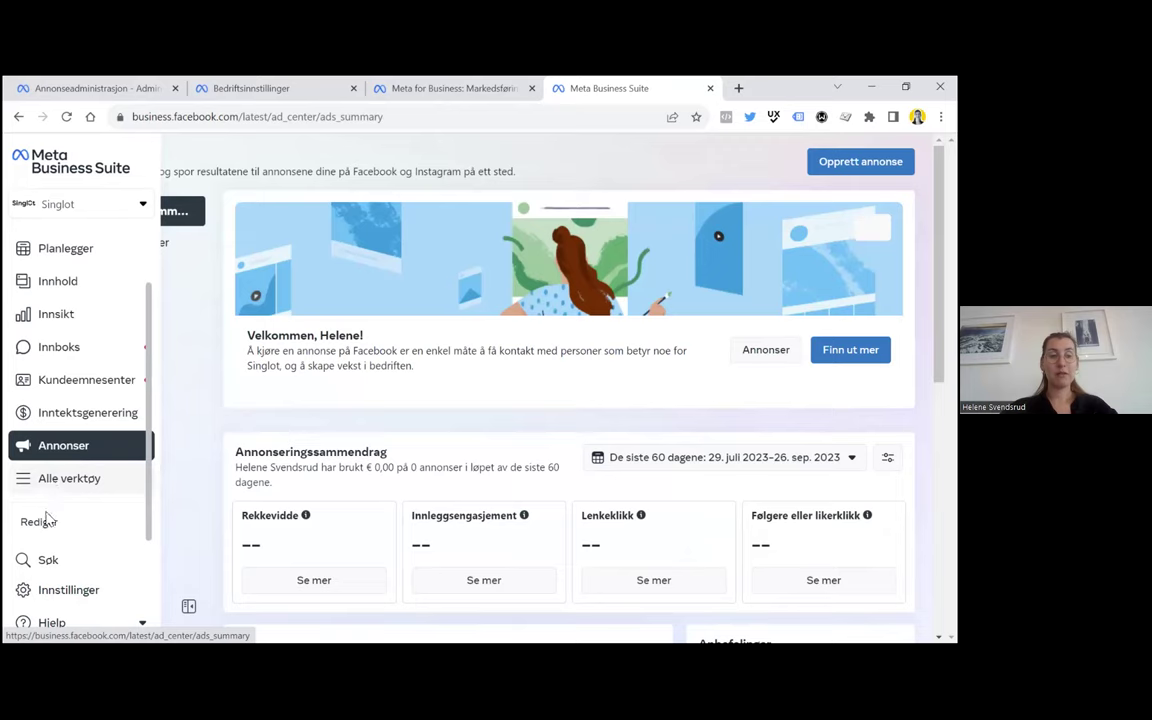
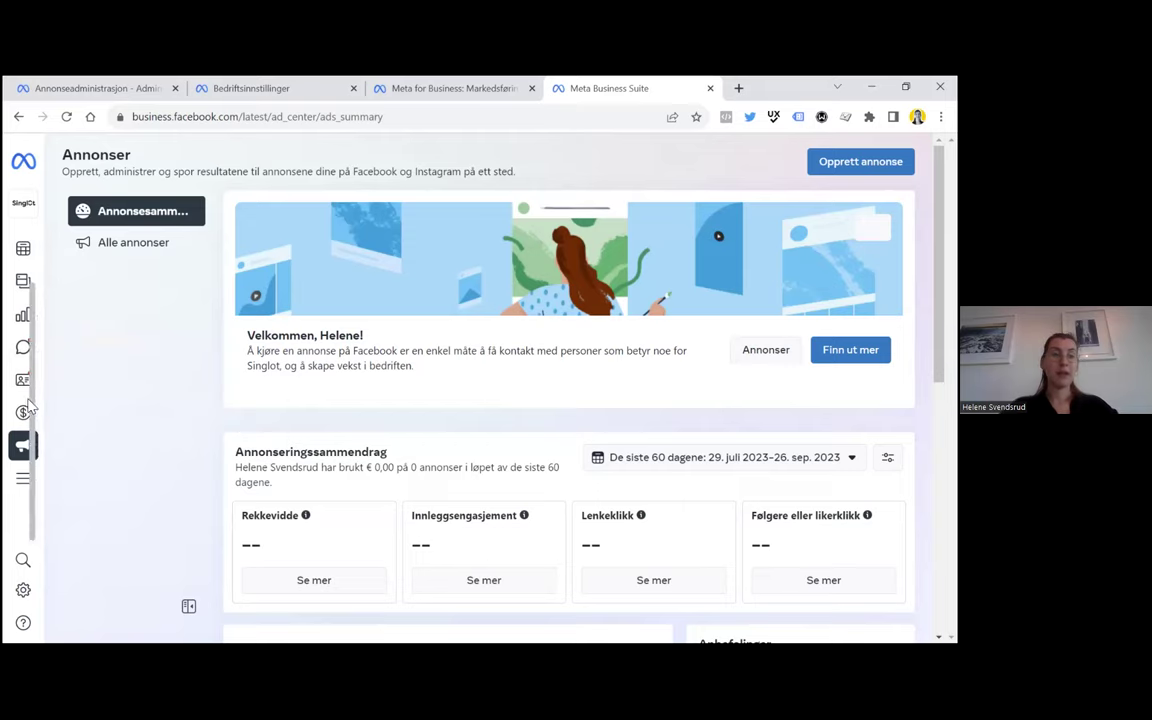
pyautogui.moveTo(22, 398)
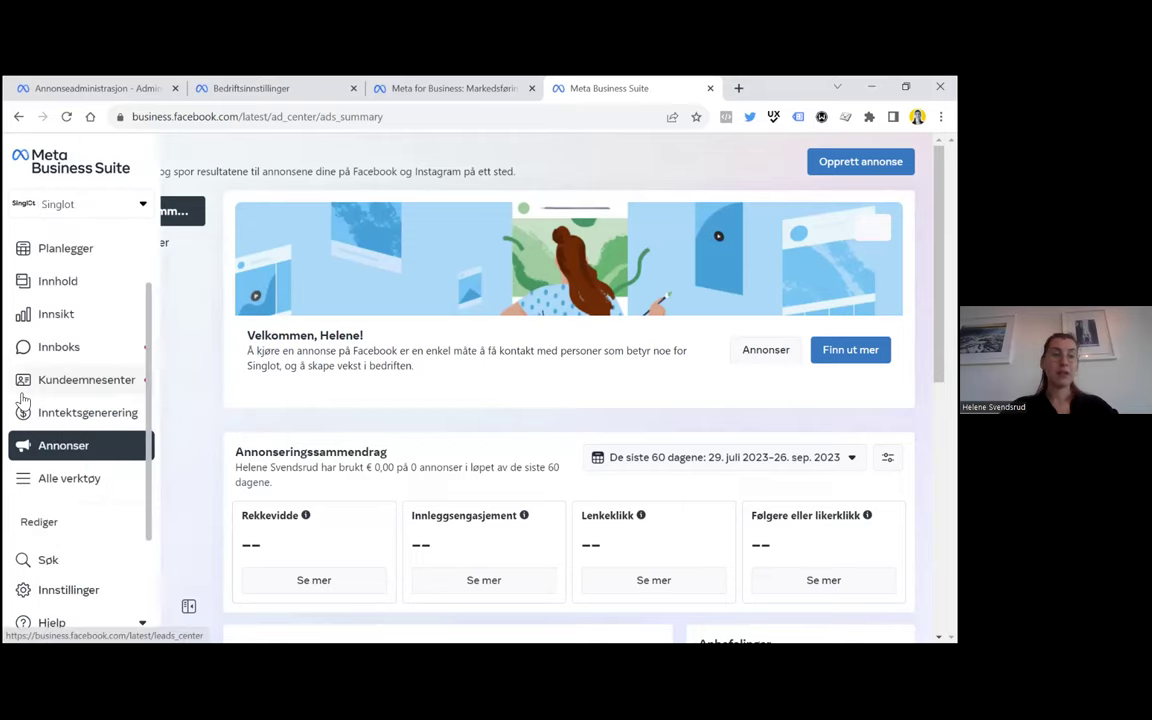
pyautogui.click(50, 481)
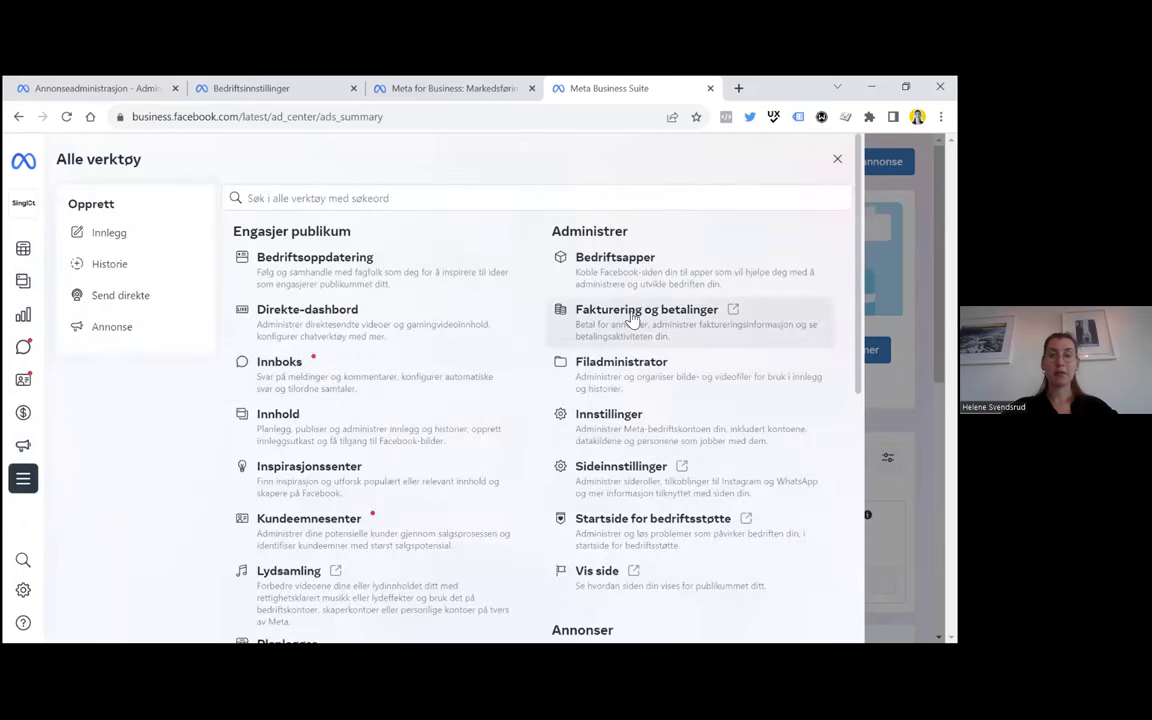
pyautogui.click(603, 312)
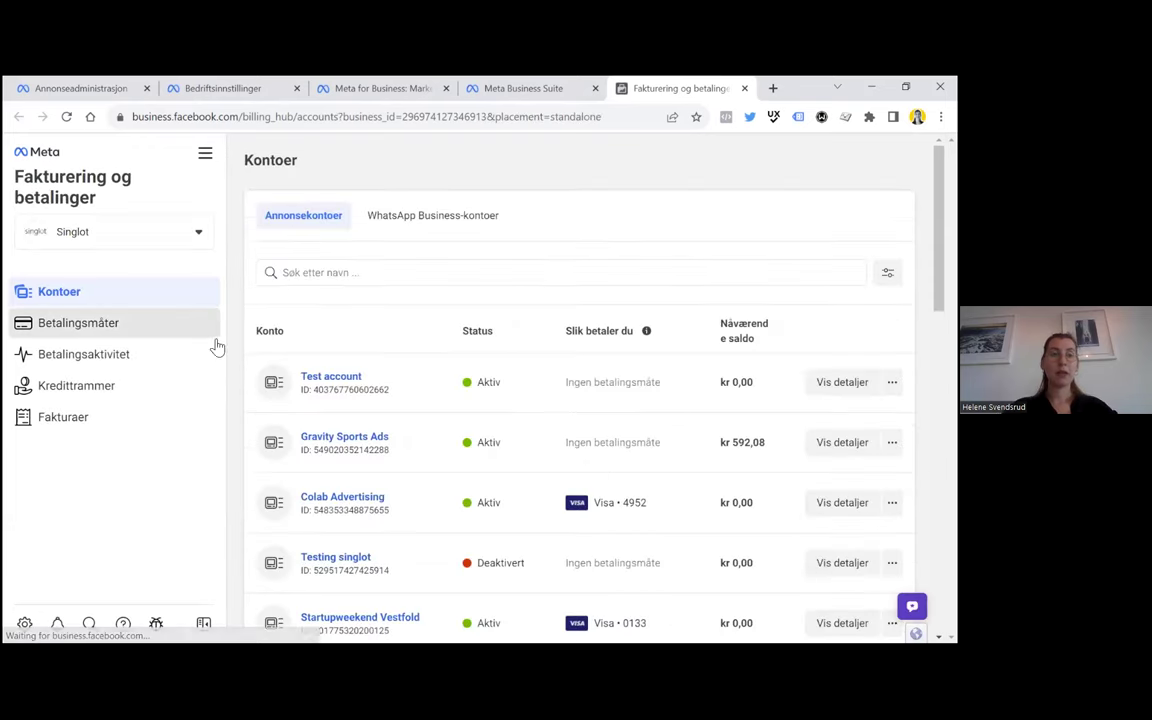
# Search the ad accounts for "singlot" and open the billing details of the Singlot account
pyautogui.click(316, 269)
pyautogui.write('singlot')
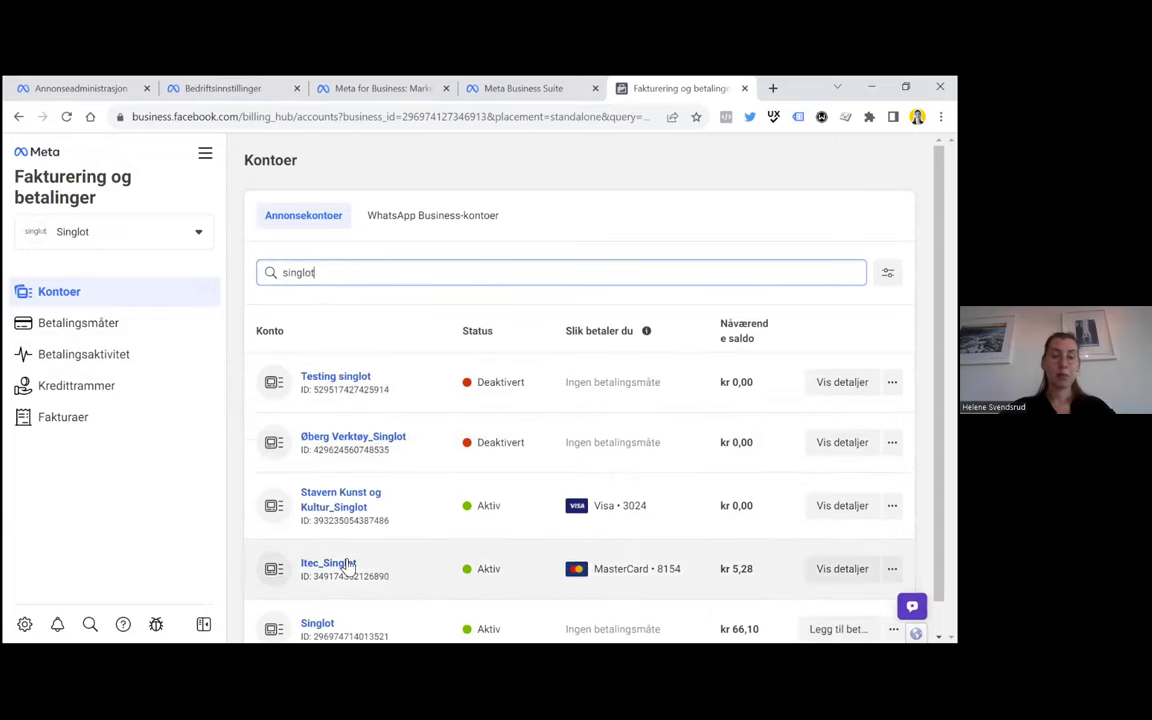
pyautogui.scroll(-1, 340, 566)
pyautogui.click(317, 590)
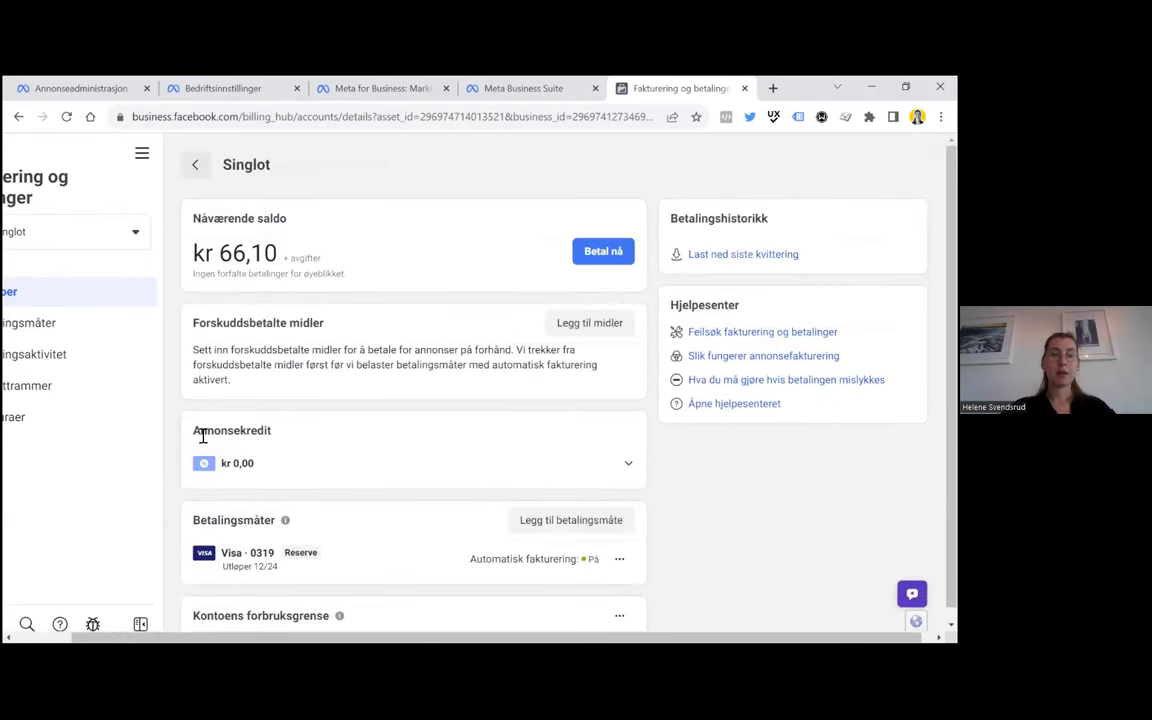
# Examine the account's payment methods, spending limit, payment activity and business information, reducing the page zoom to fit more content
pyautogui.scroll(-1, 203, 437)
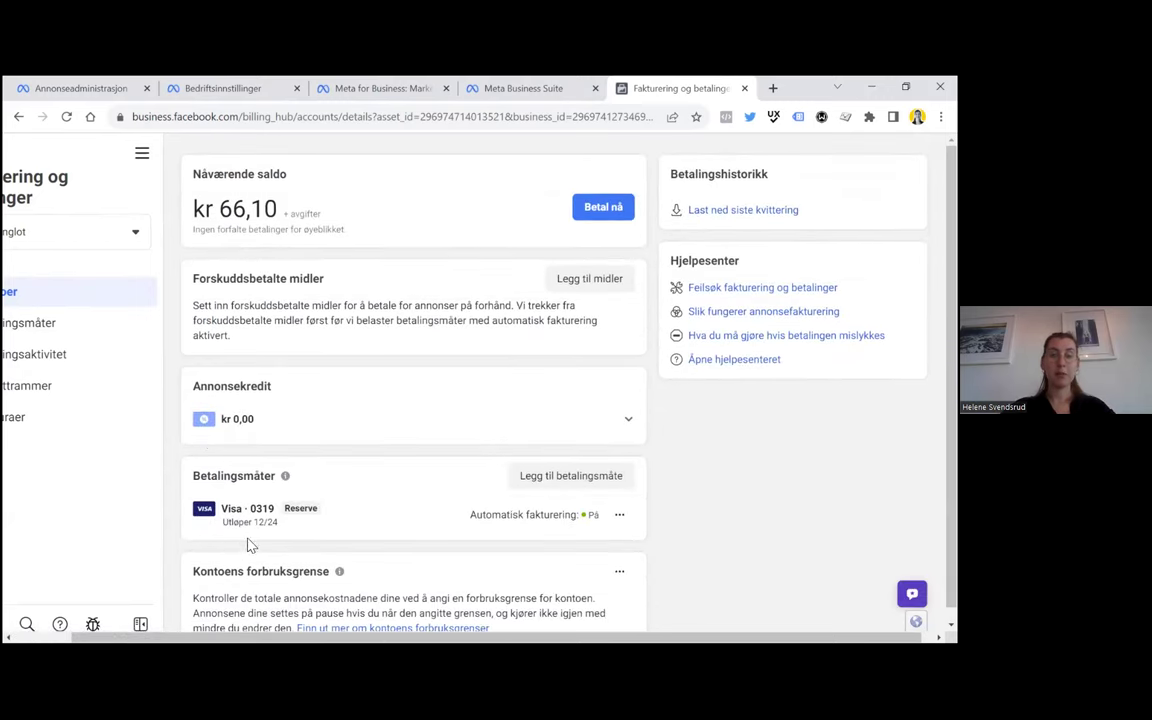
pyautogui.scroll(-2, 168, 479)
pyautogui.scroll(-1, 170, 480)
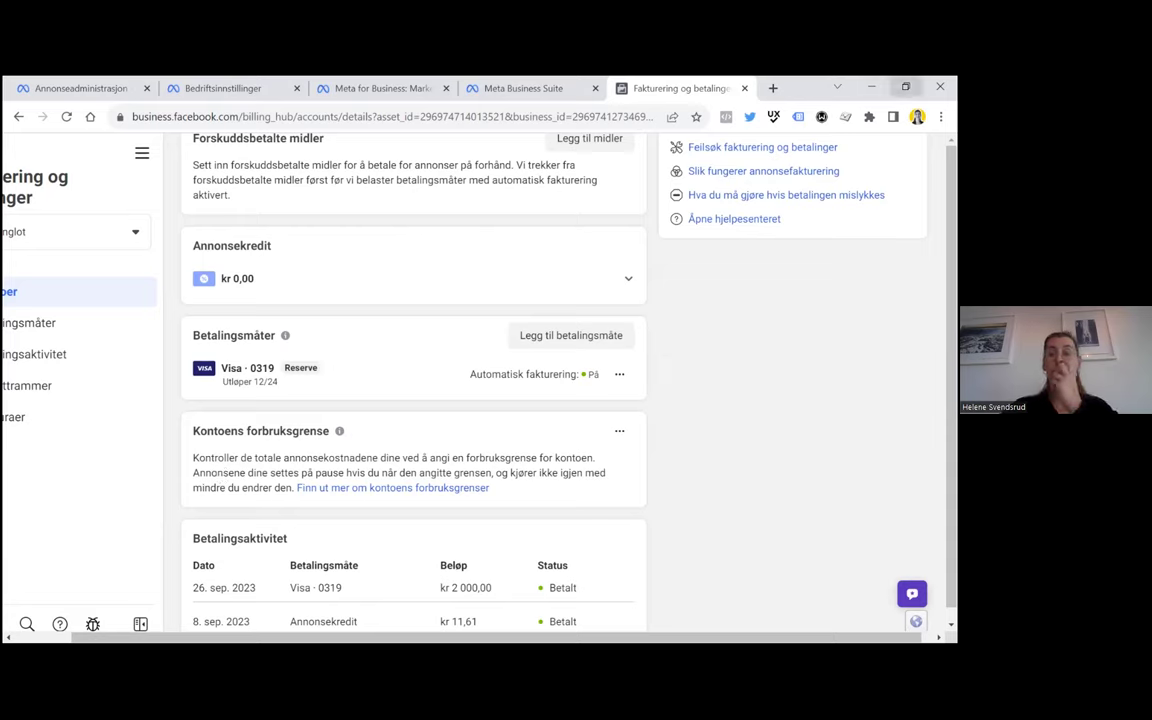
pyautogui.click(905, 87)
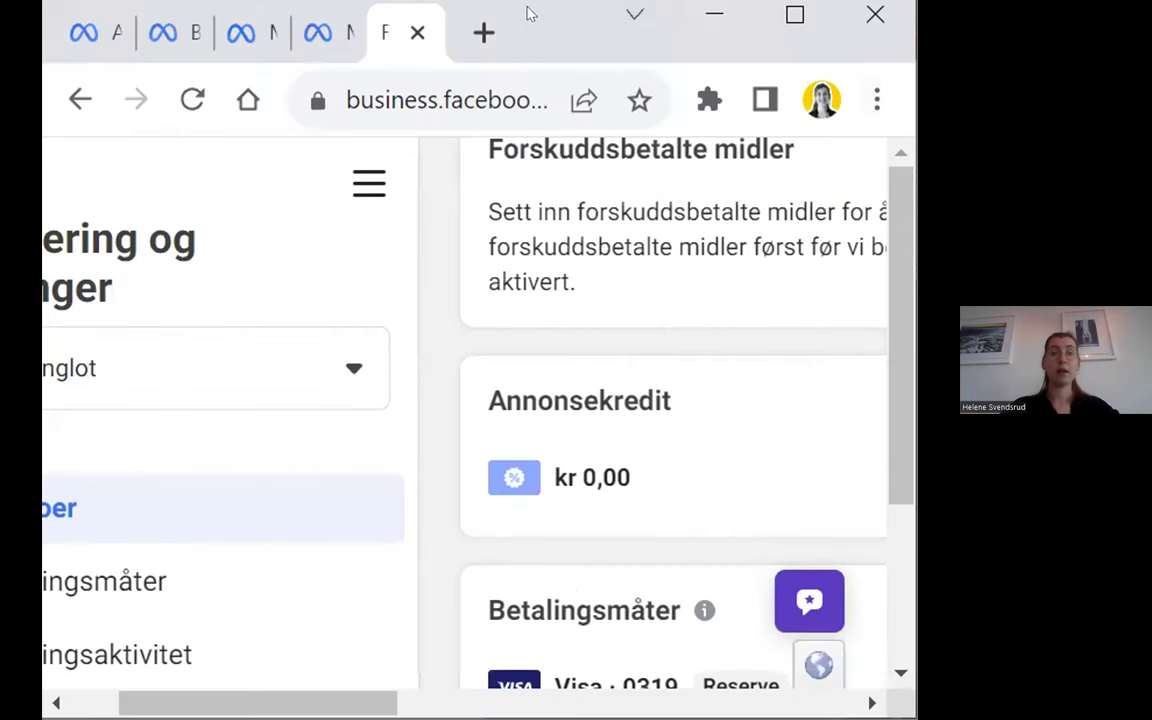
pyautogui.click(795, 27)
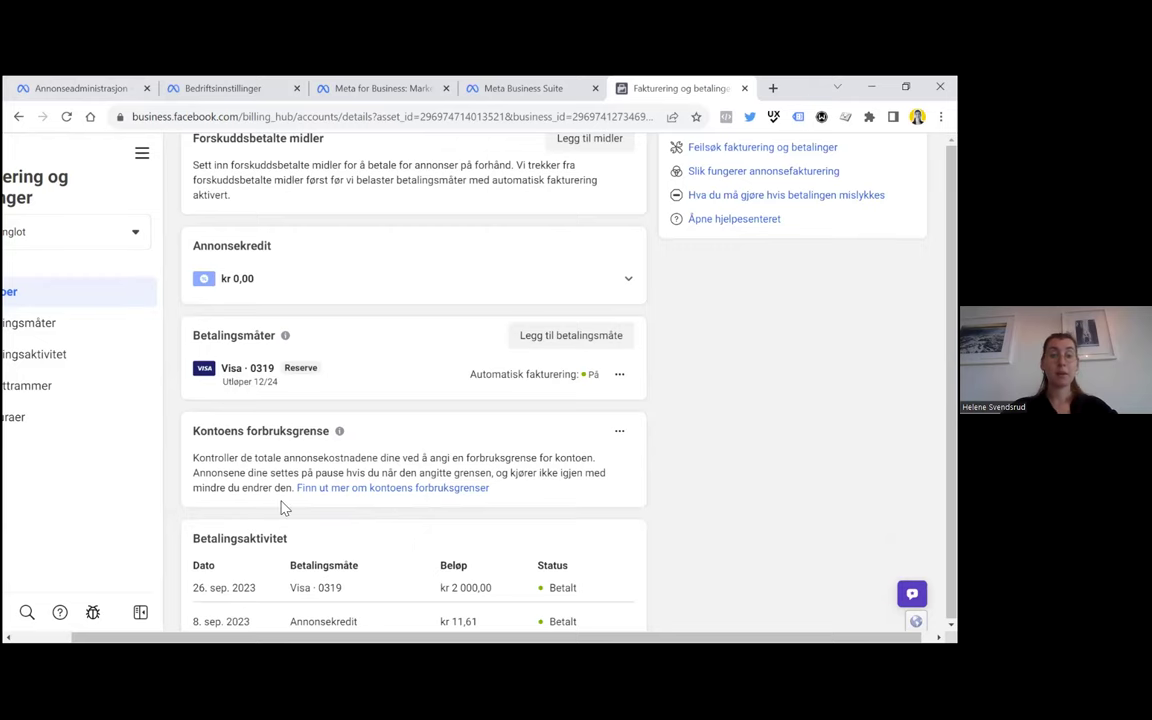
pyautogui.hotkey('ctrl', '-')
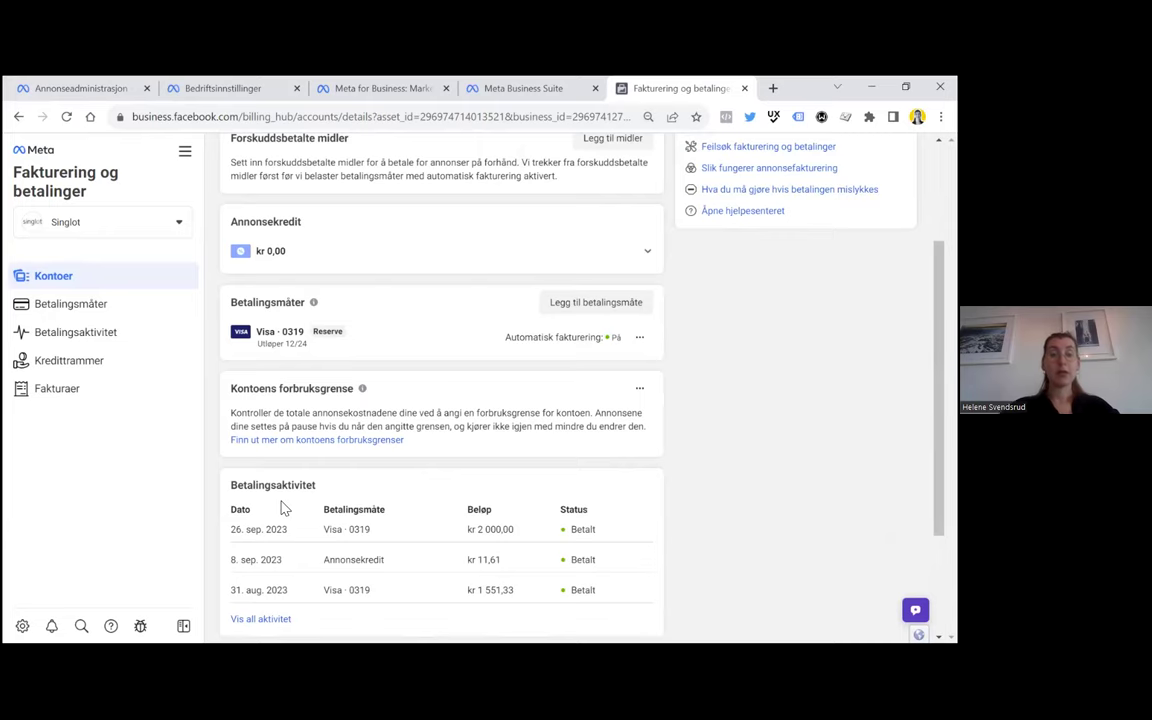
pyautogui.scroll(-1, 283, 506)
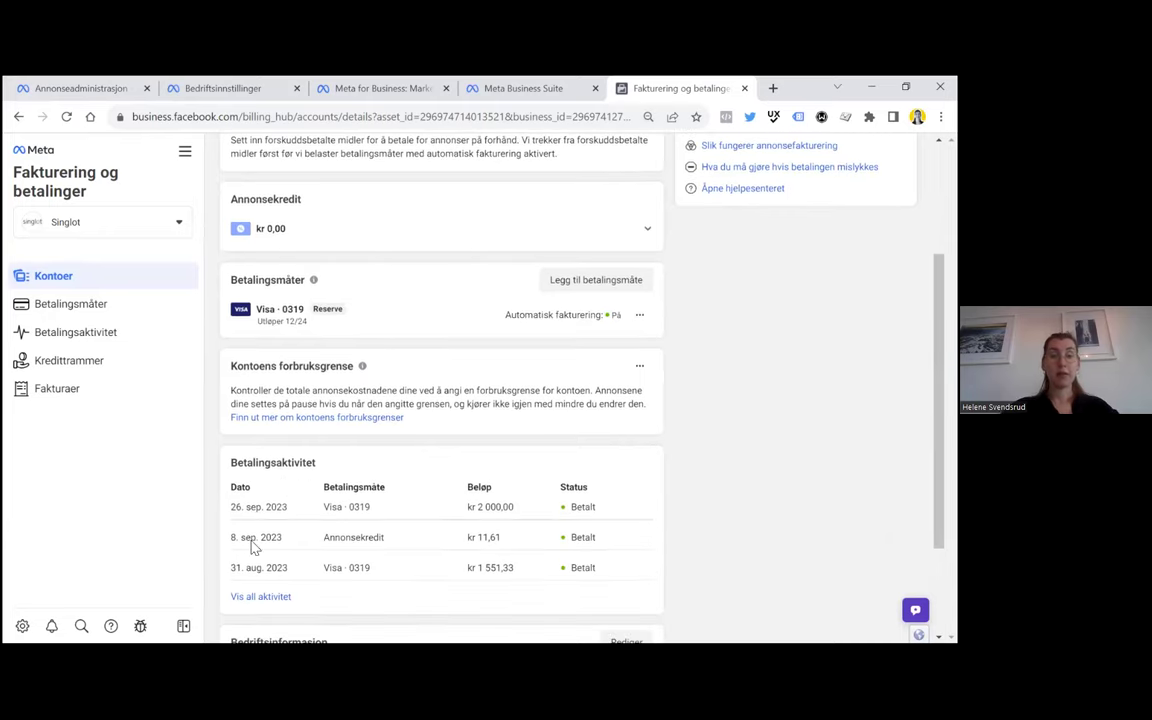
pyautogui.scroll(-3, 308, 545)
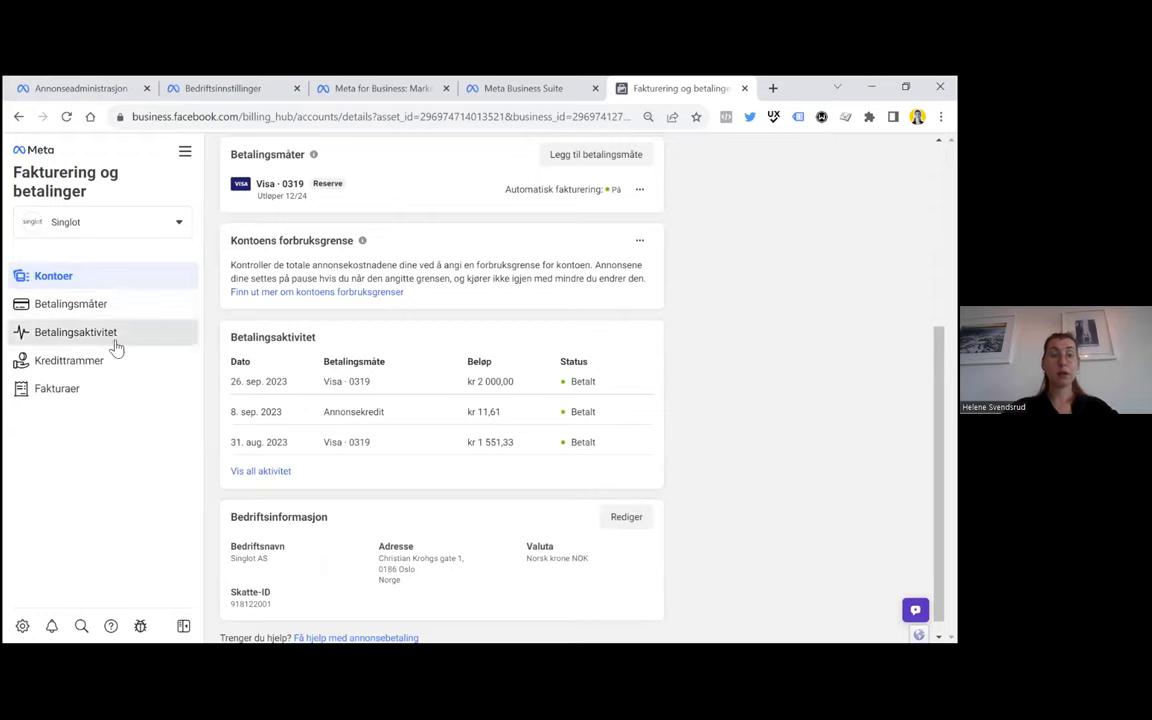
# Review the Singlot account's payment activity with its download options, and its payment methods
pyautogui.click(57, 339)
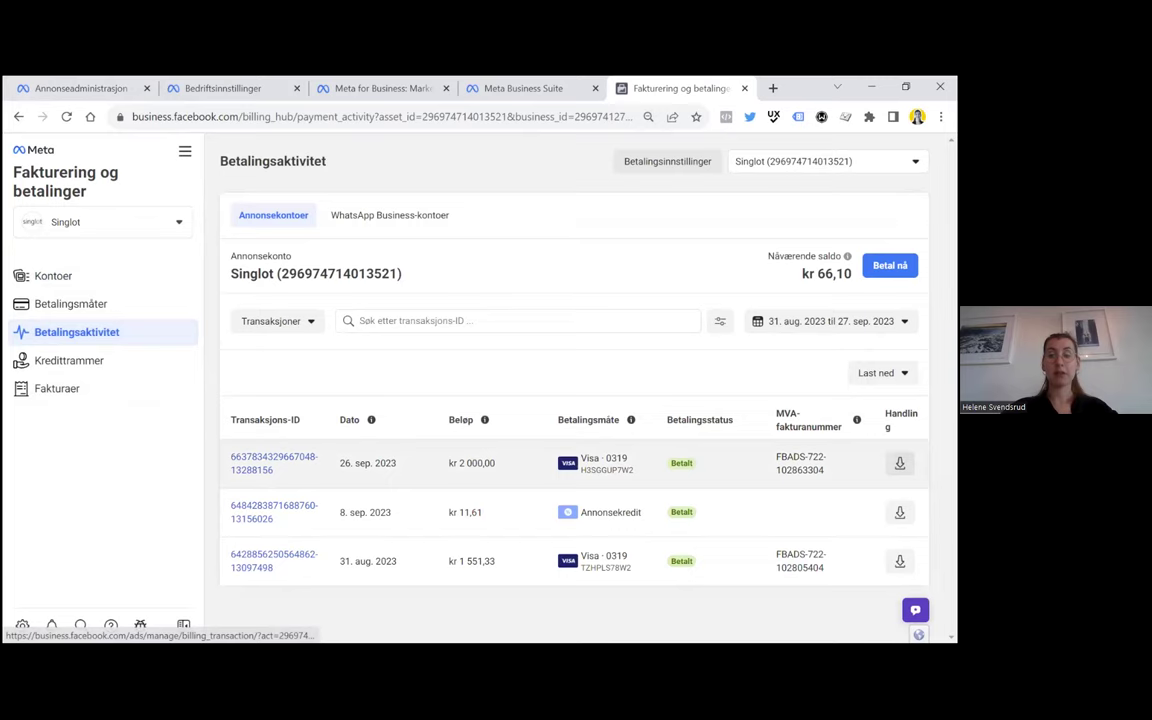
pyautogui.click(876, 372)
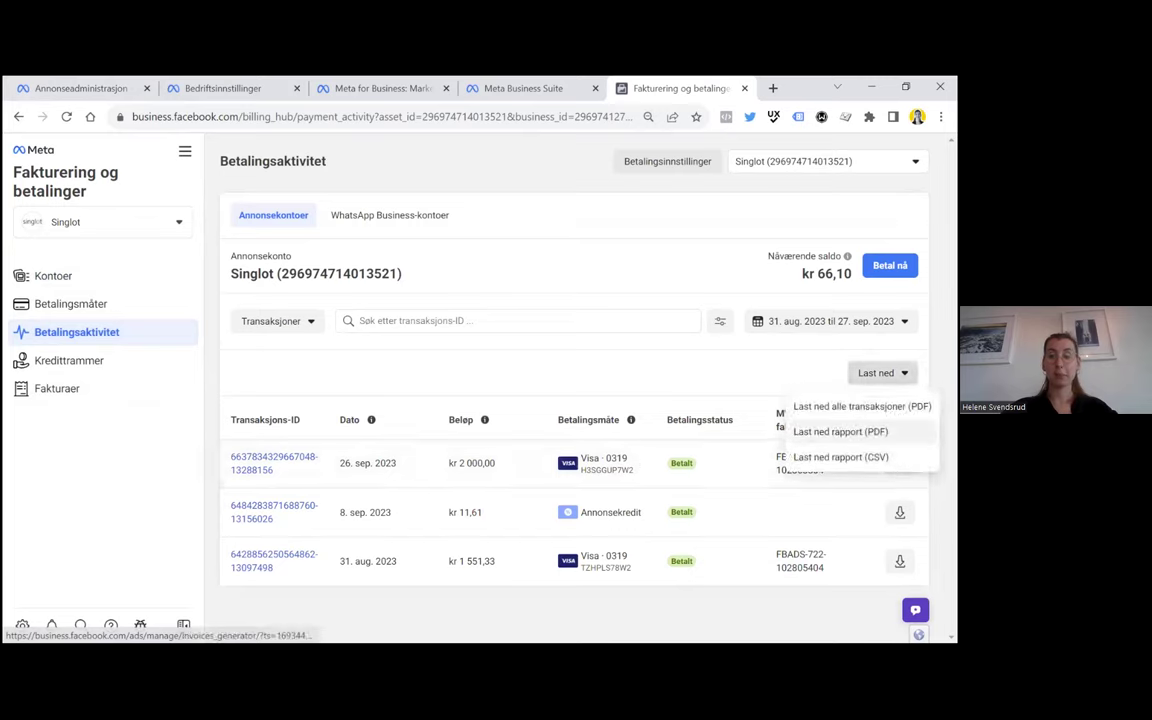
pyautogui.click(636, 253)
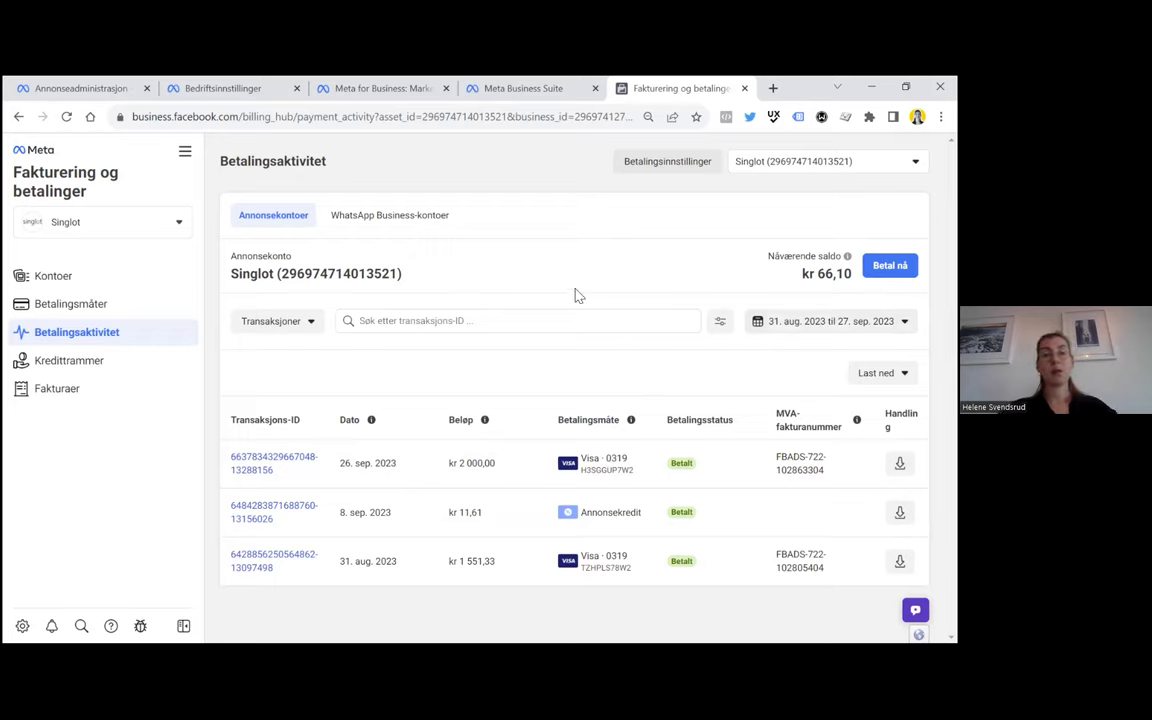
pyautogui.click(70, 303)
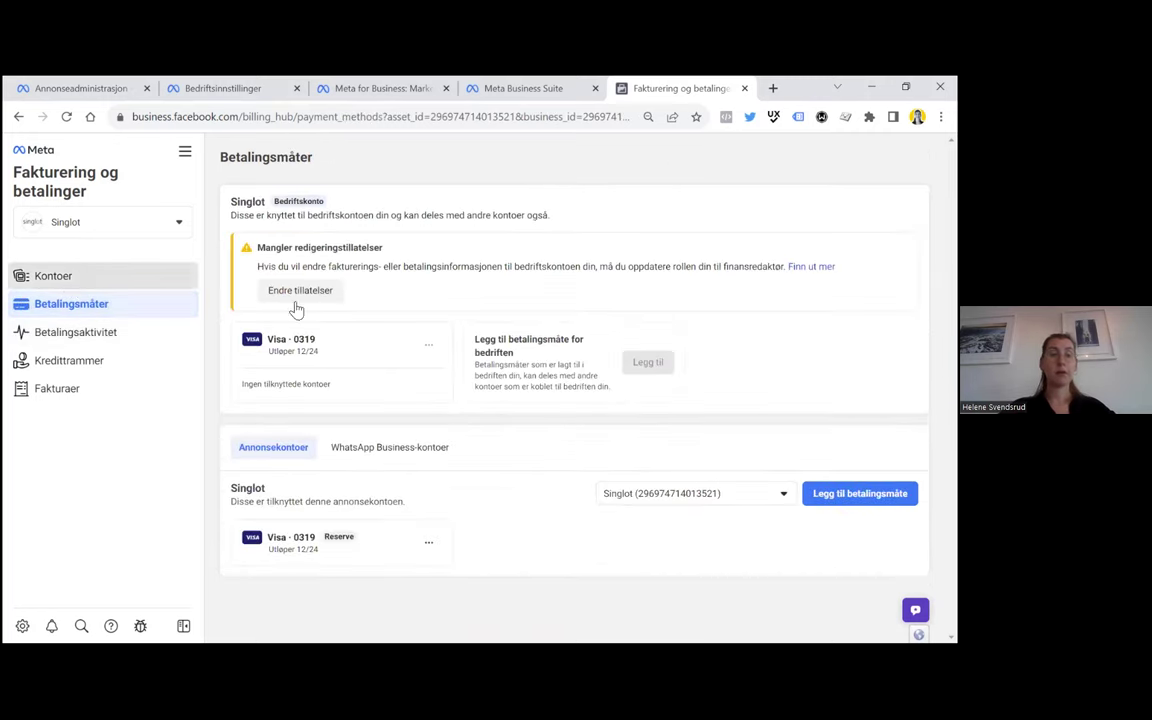
pyautogui.click(66, 279)
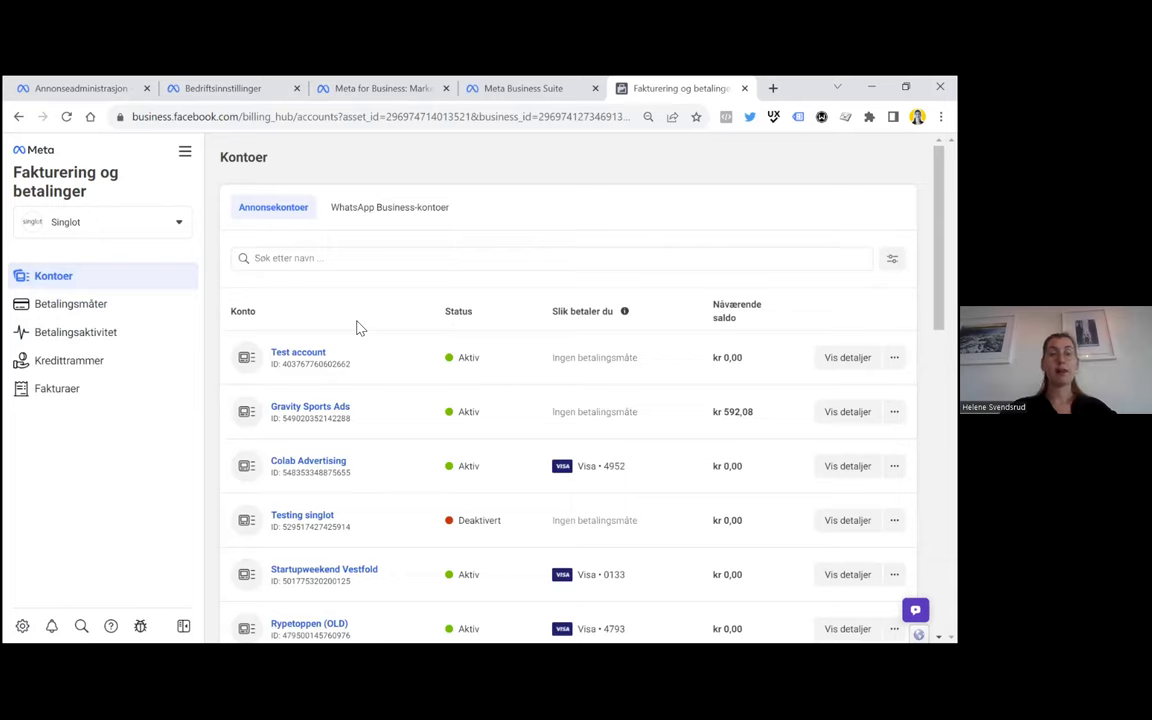
# Return from the billing pages to the Meta Business Suite tool overview
pyautogui.click(212, 90)
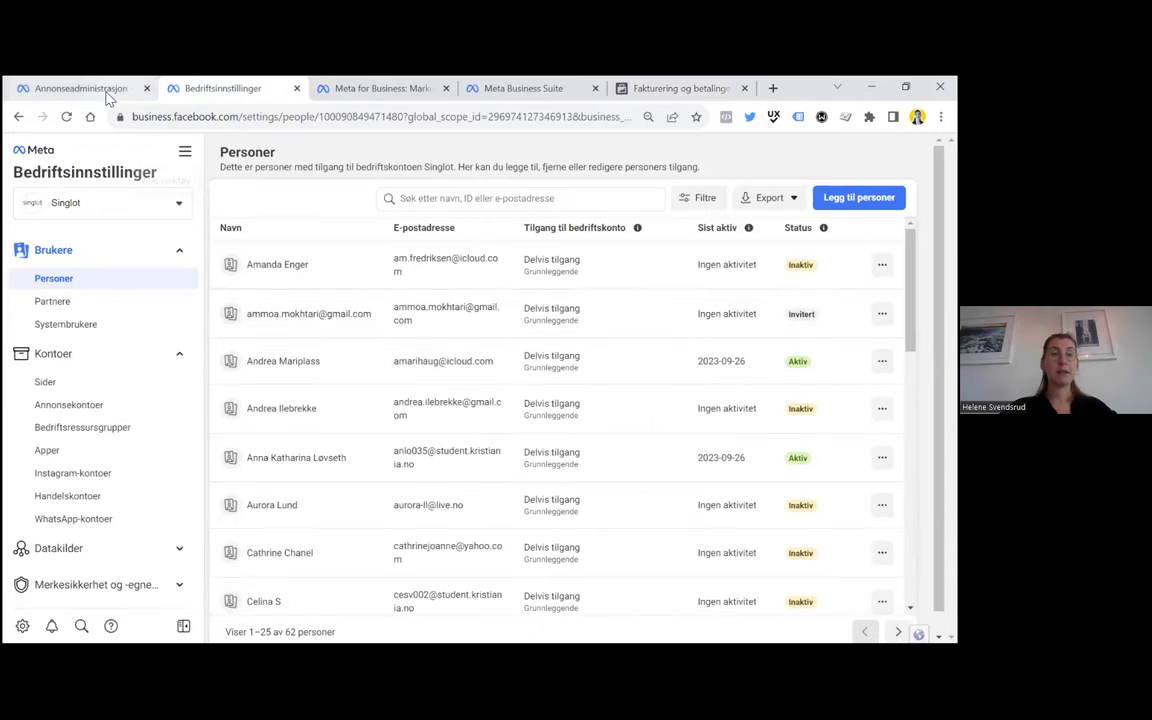
pyautogui.click(365, 90)
pyautogui.click(514, 88)
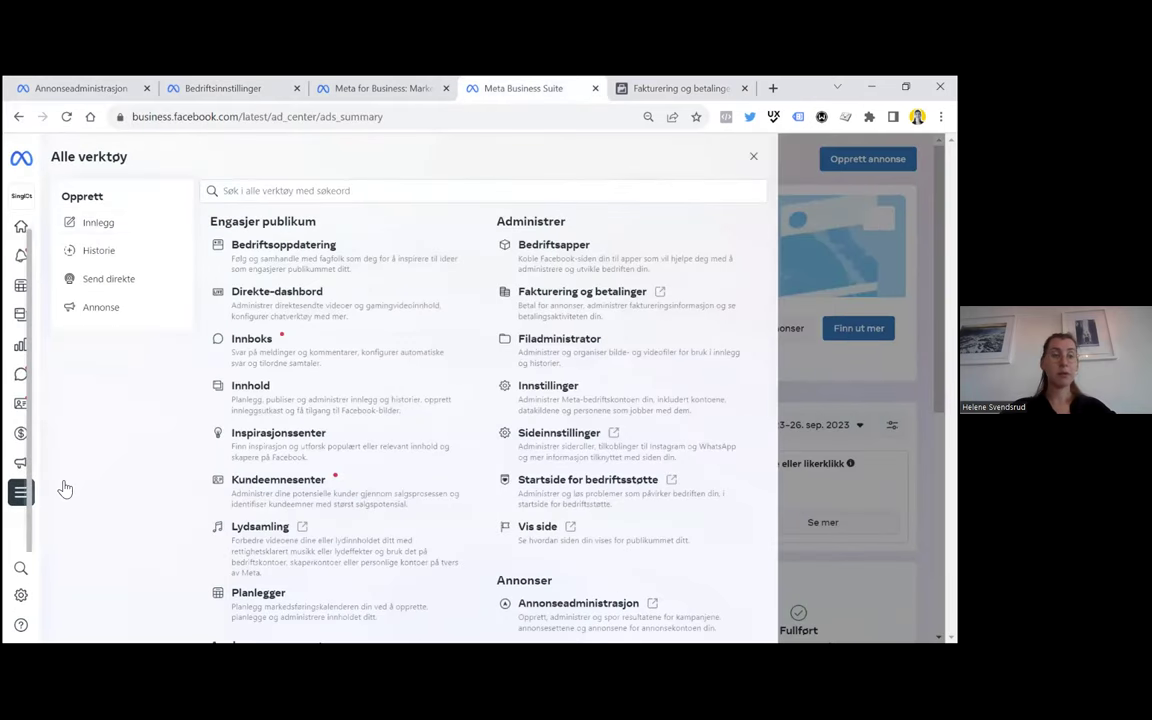
# Open the Bedriftsinnstillinger page for the Singlot business account from the general settings, checking where the tool overview lists it
pyautogui.click(62, 594)
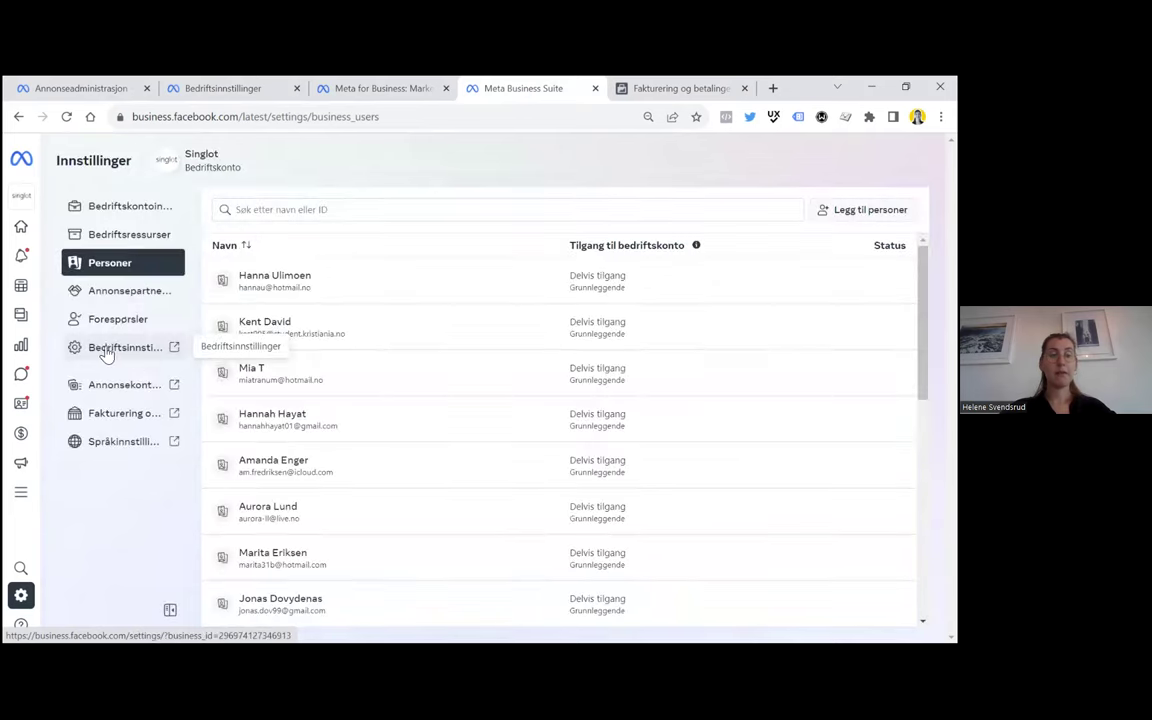
pyautogui.click(122, 350)
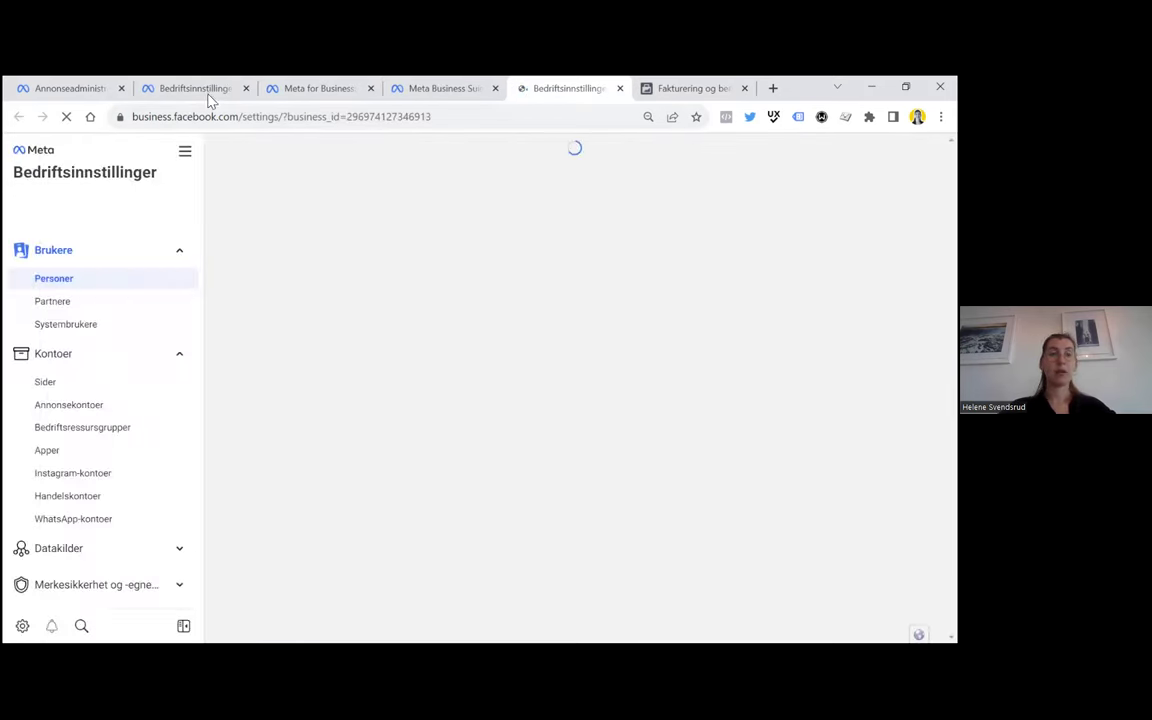
pyautogui.click(196, 89)
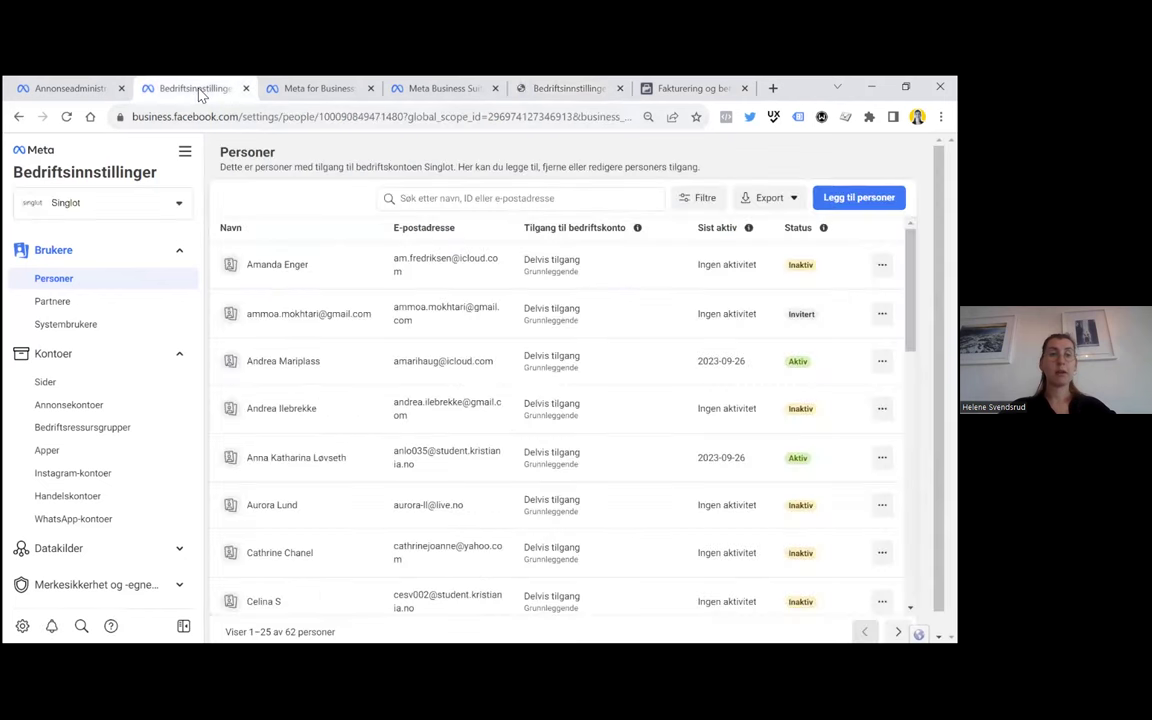
pyautogui.click(183, 151)
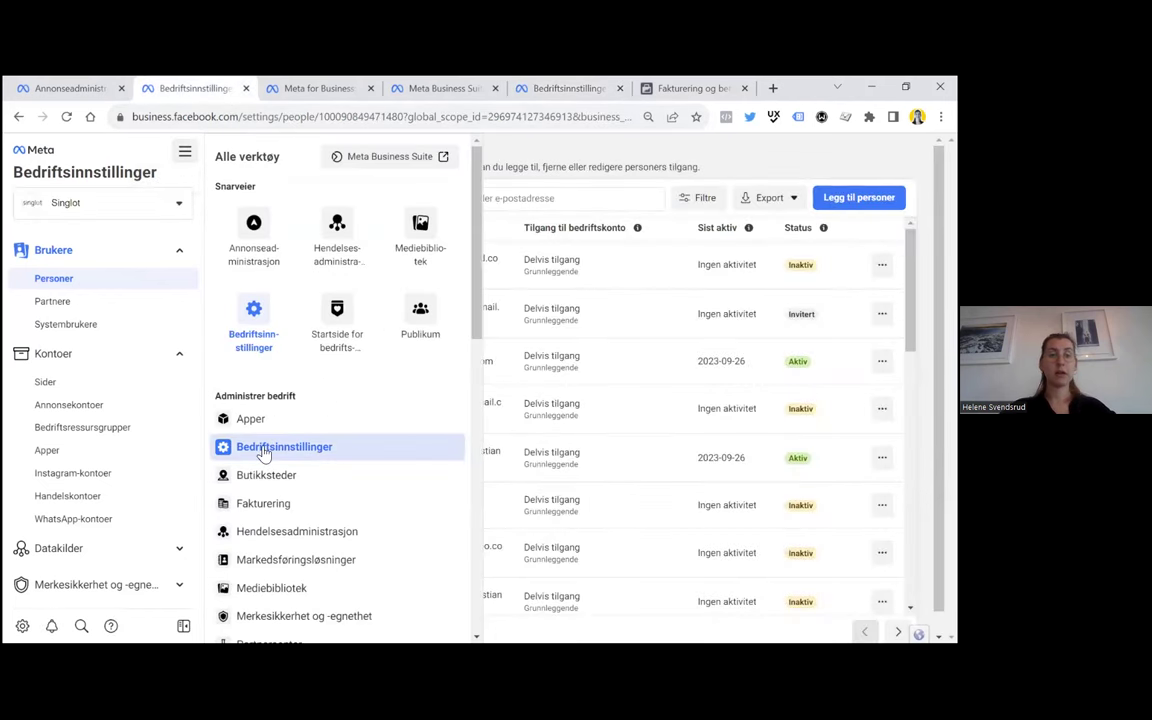
pyautogui.click(521, 152)
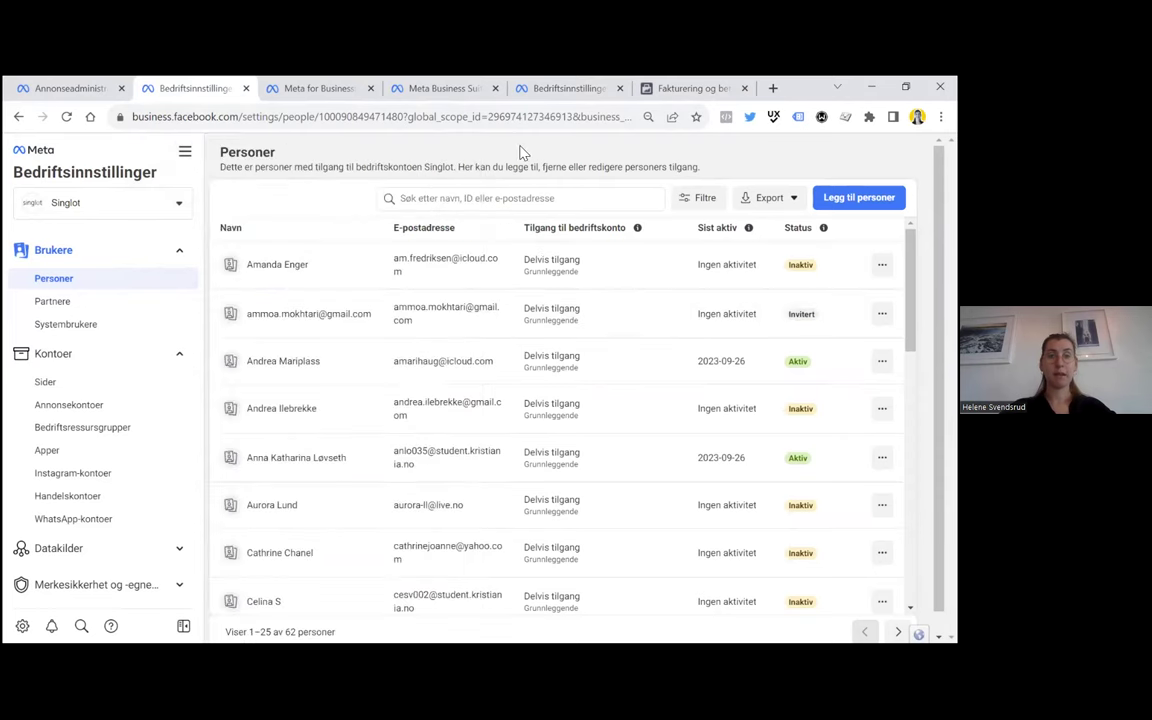
pyautogui.click(568, 90)
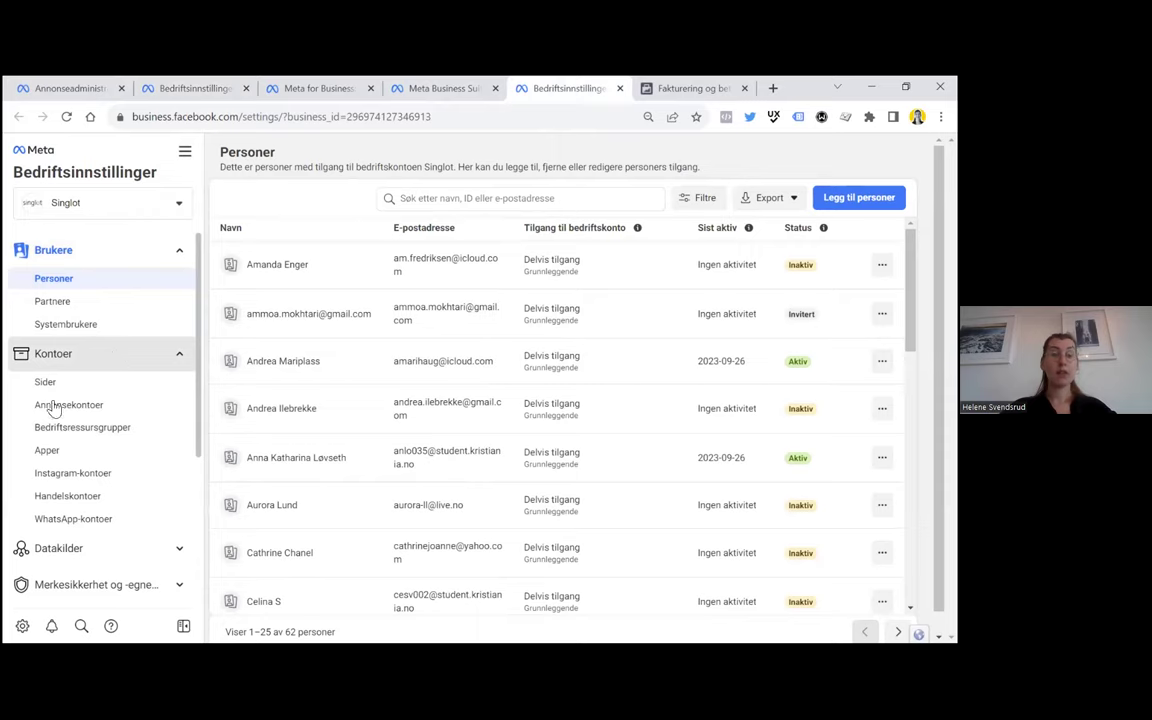
# Examine the business settings categories and read through the list of people with access to the Singlot account
pyautogui.scroll(-1, 63, 487)
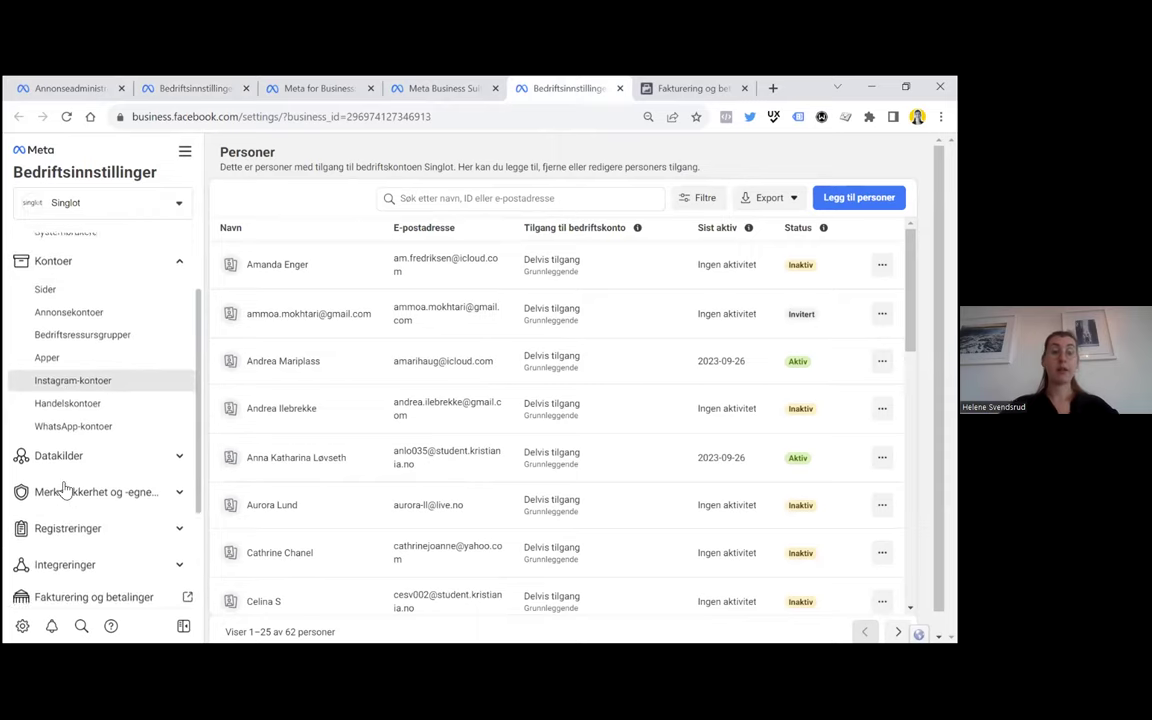
pyautogui.scroll(1, 63, 487)
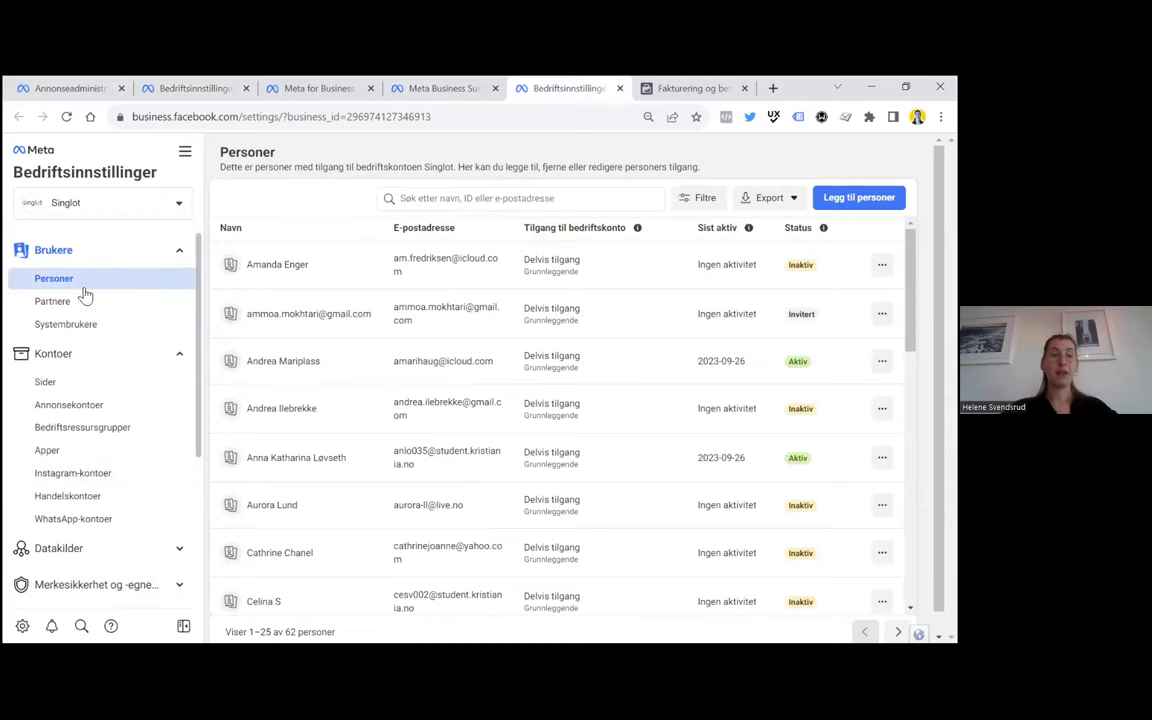
pyautogui.scroll(-3, 369, 355)
pyautogui.scroll(-8, 371, 355)
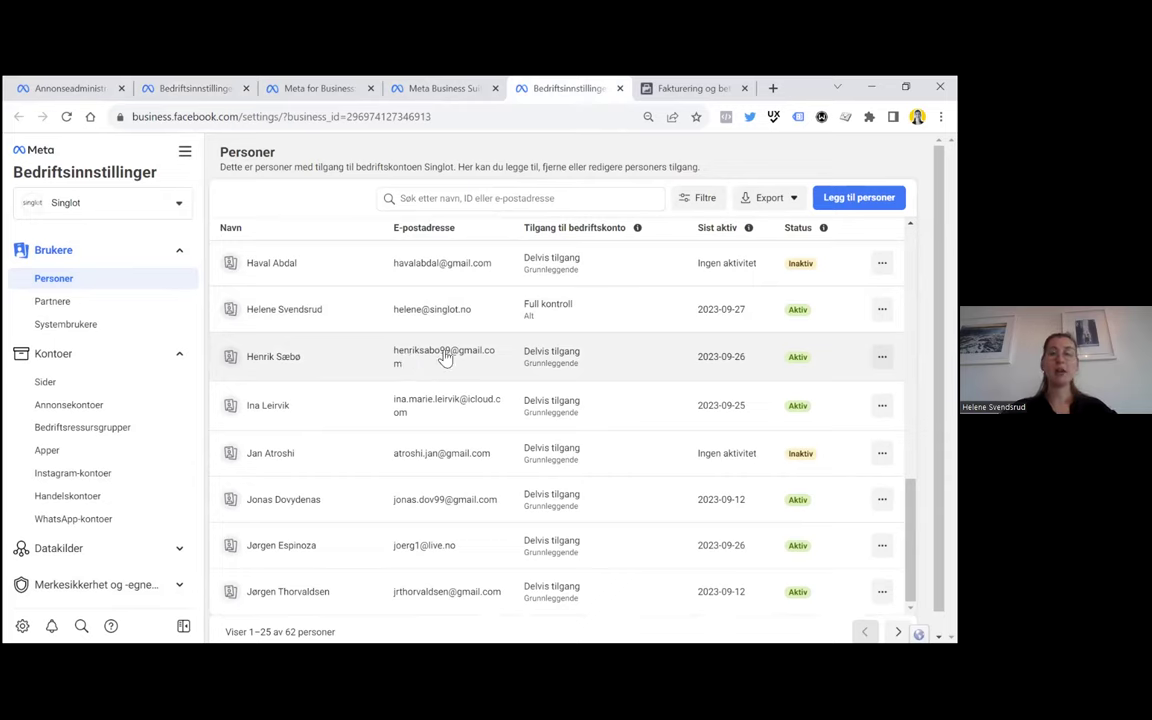
# Check the management options for one listed person, and view the form for inviting people without sending an invitation
pyautogui.click(882, 356)
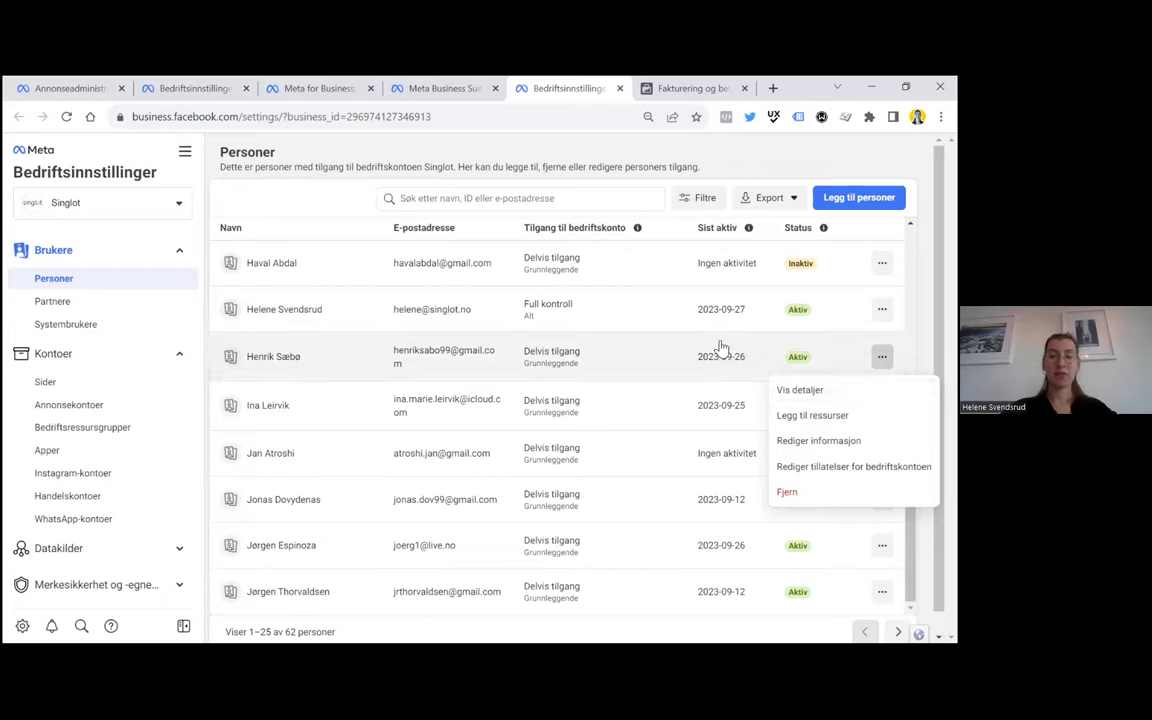
pyautogui.click(396, 160)
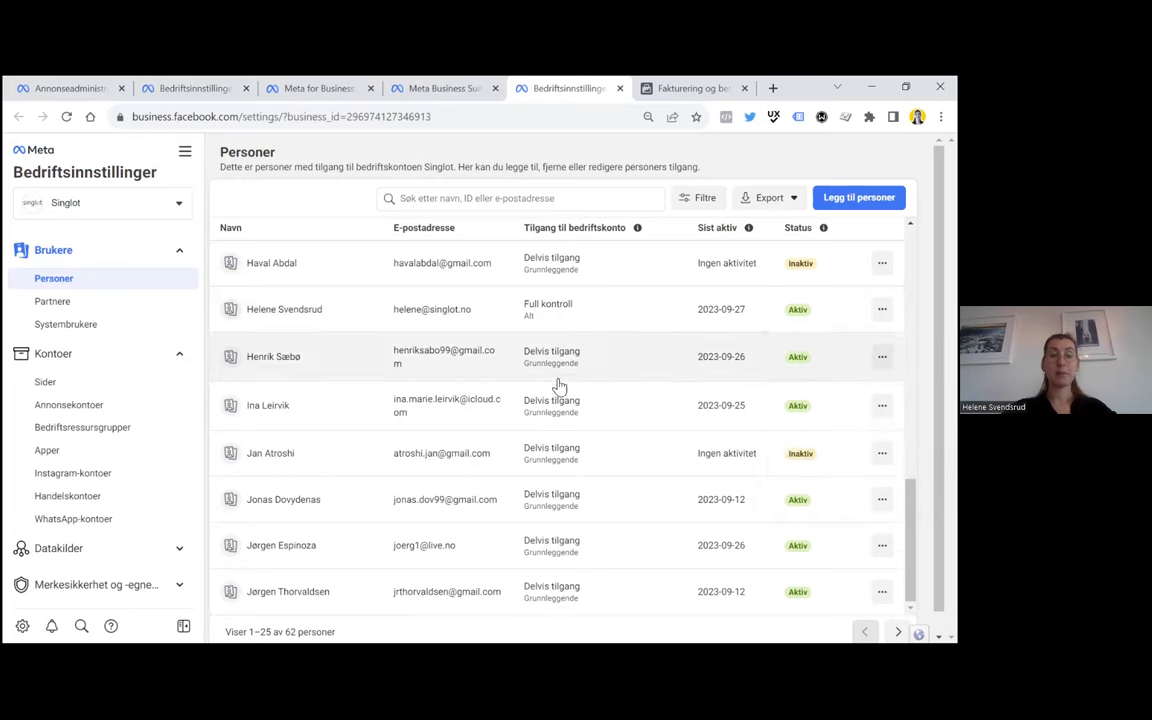
pyautogui.scroll(8, 558, 386)
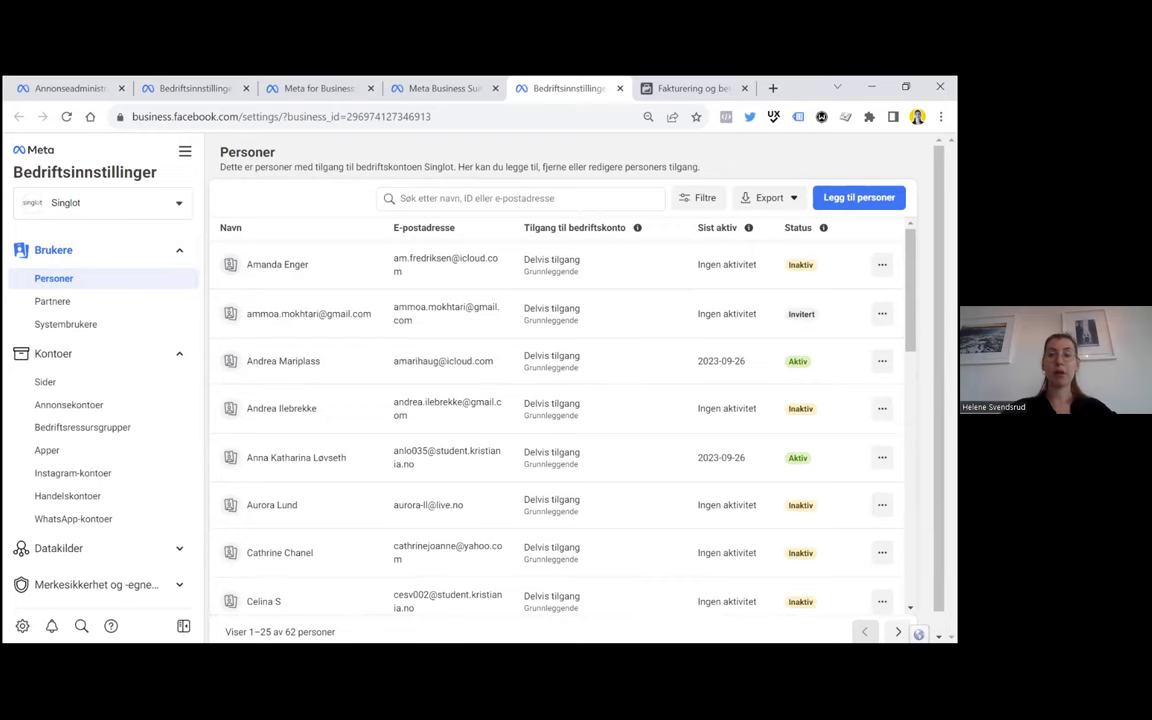
pyautogui.click(859, 197)
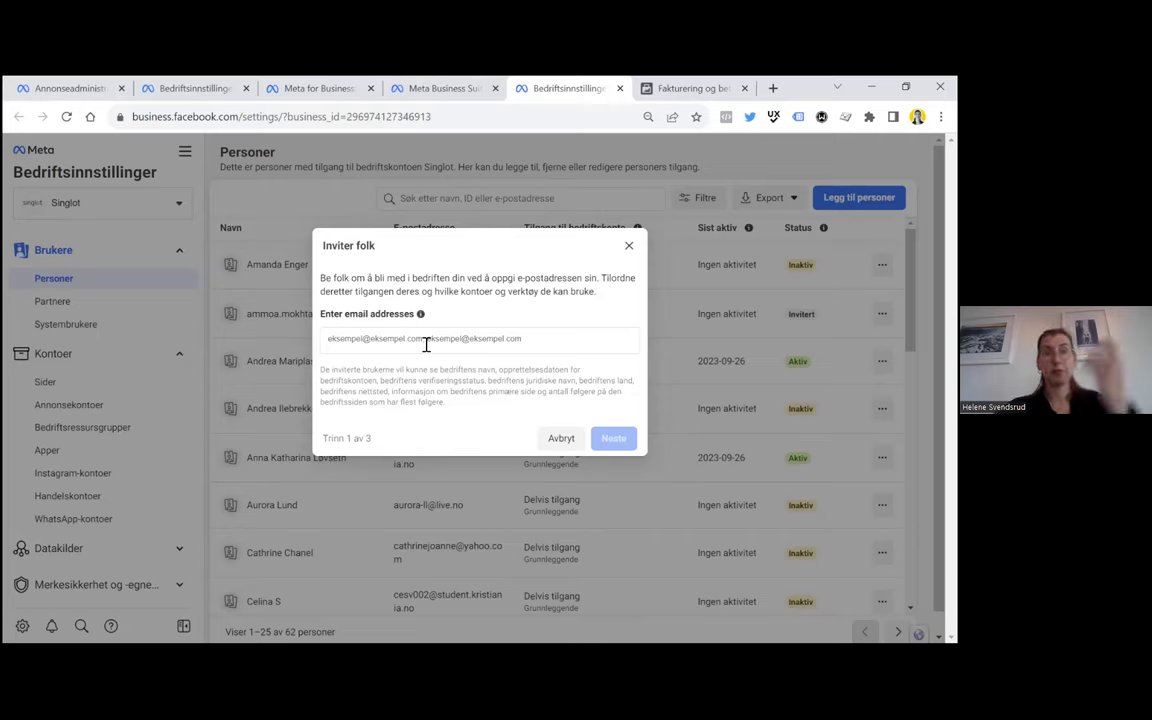
pyautogui.click(562, 440)
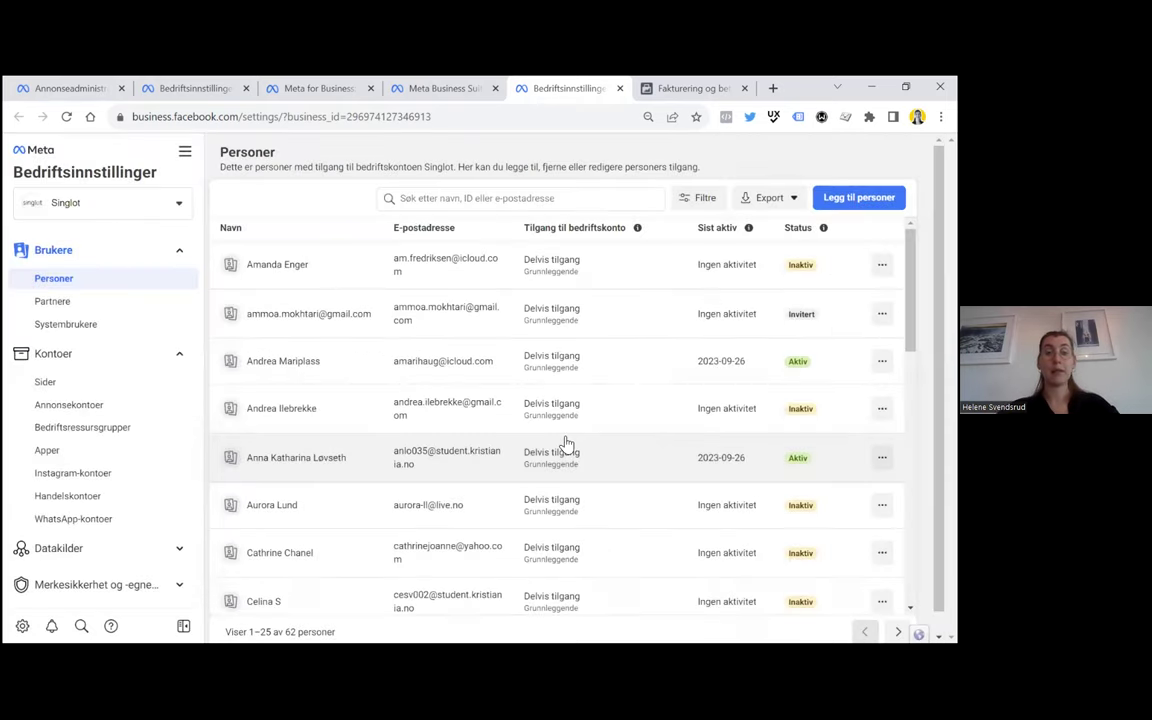
# Review the partner list with its options for adding a partner, and view the resources Larvik kommune has shared
pyautogui.click(71, 302)
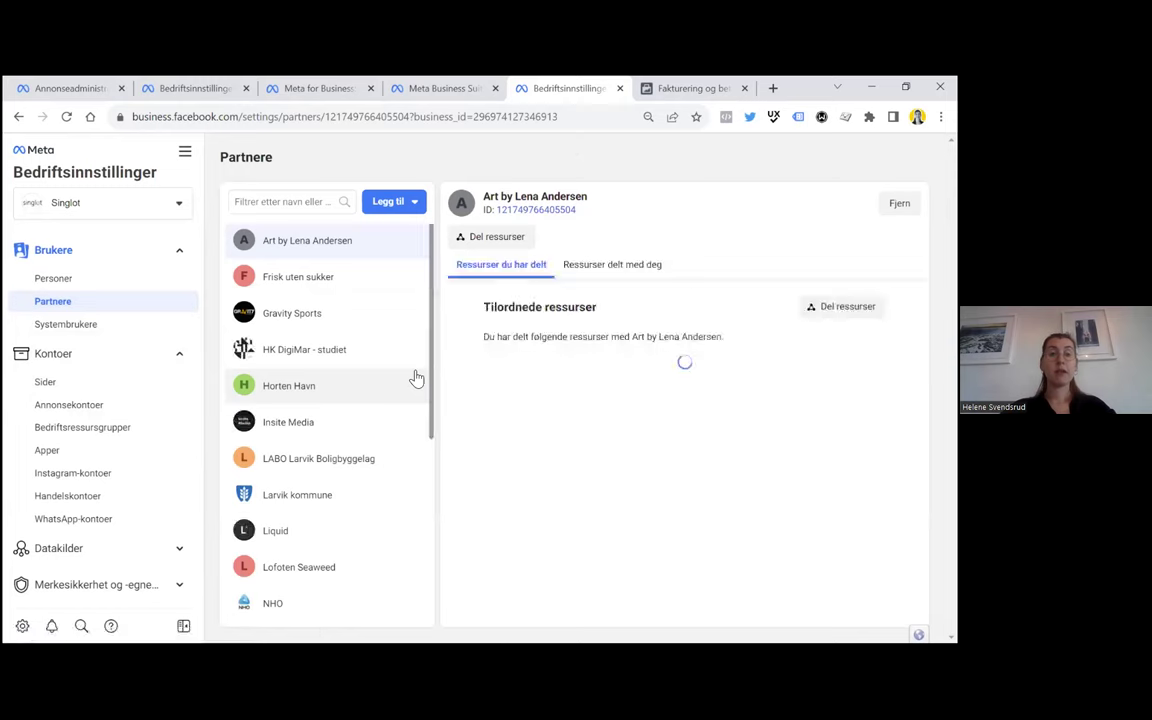
pyautogui.click(392, 203)
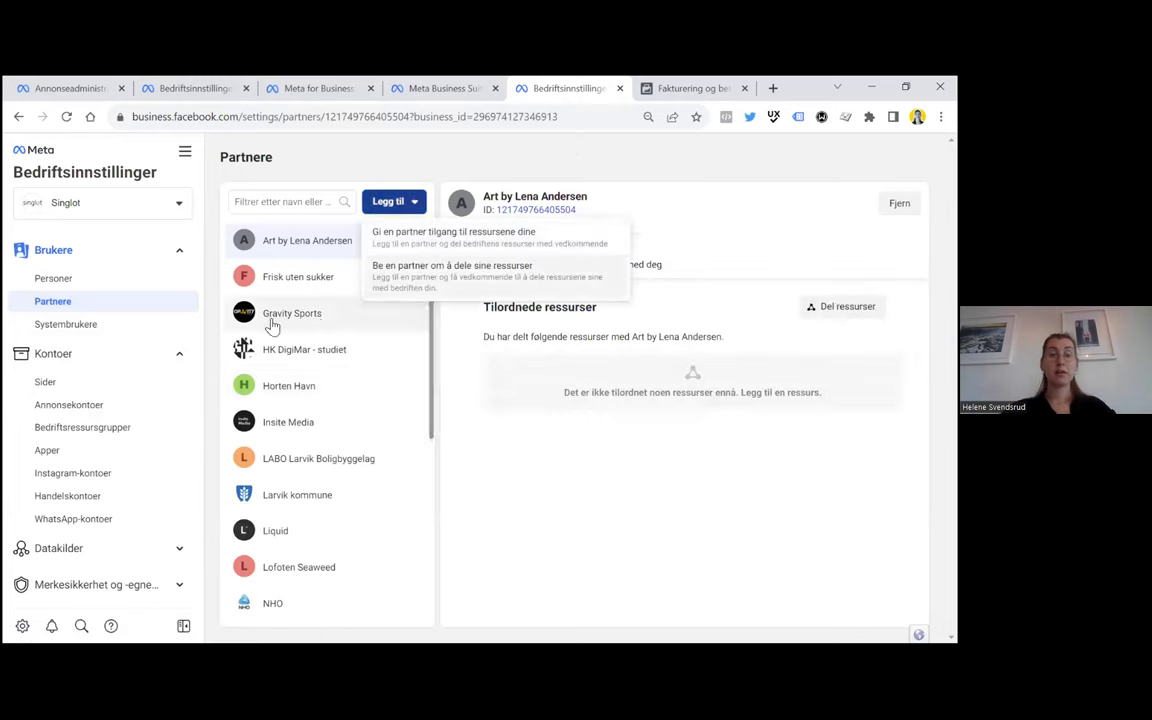
pyautogui.click(292, 494)
pyautogui.click(613, 268)
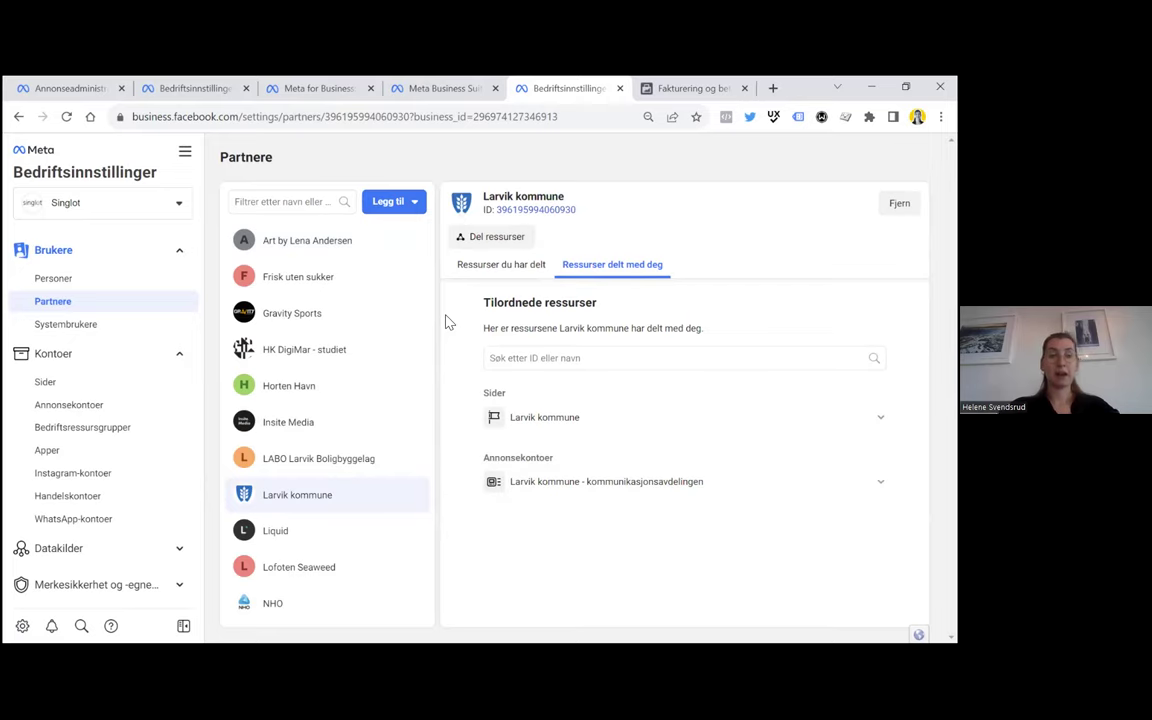
# View the form for giving a partner access to own resources, highlight the business ID in the page address, and cancel the form
pyautogui.click(386, 201)
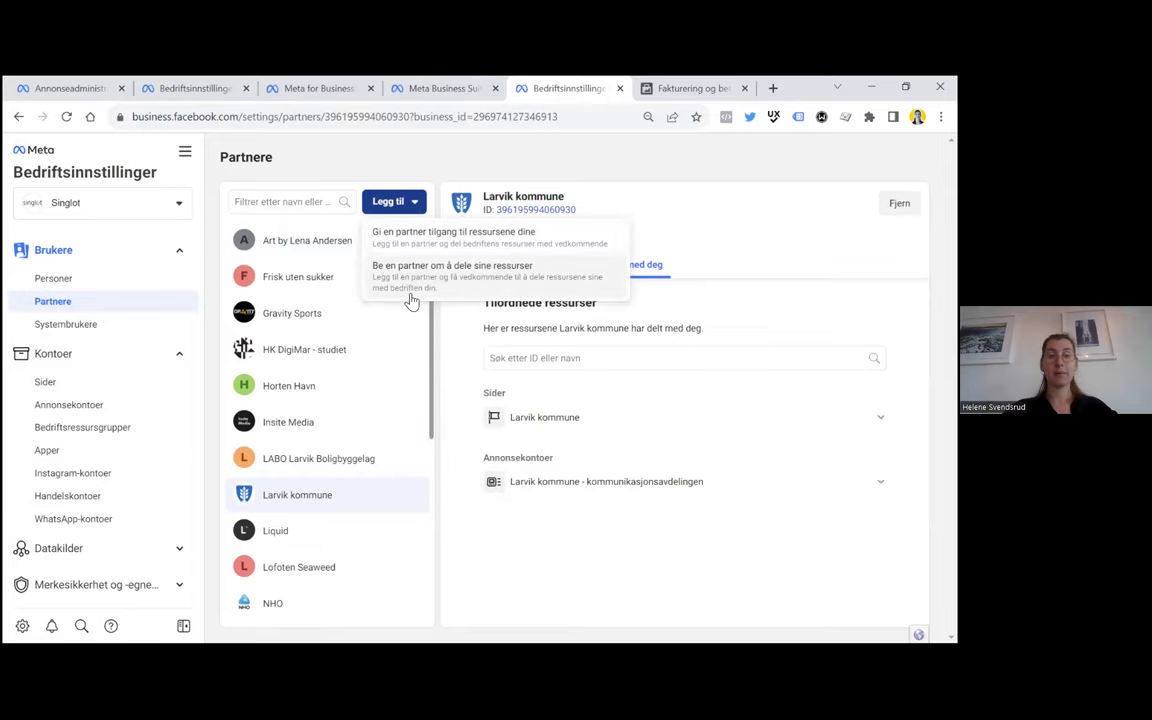
pyautogui.click(421, 240)
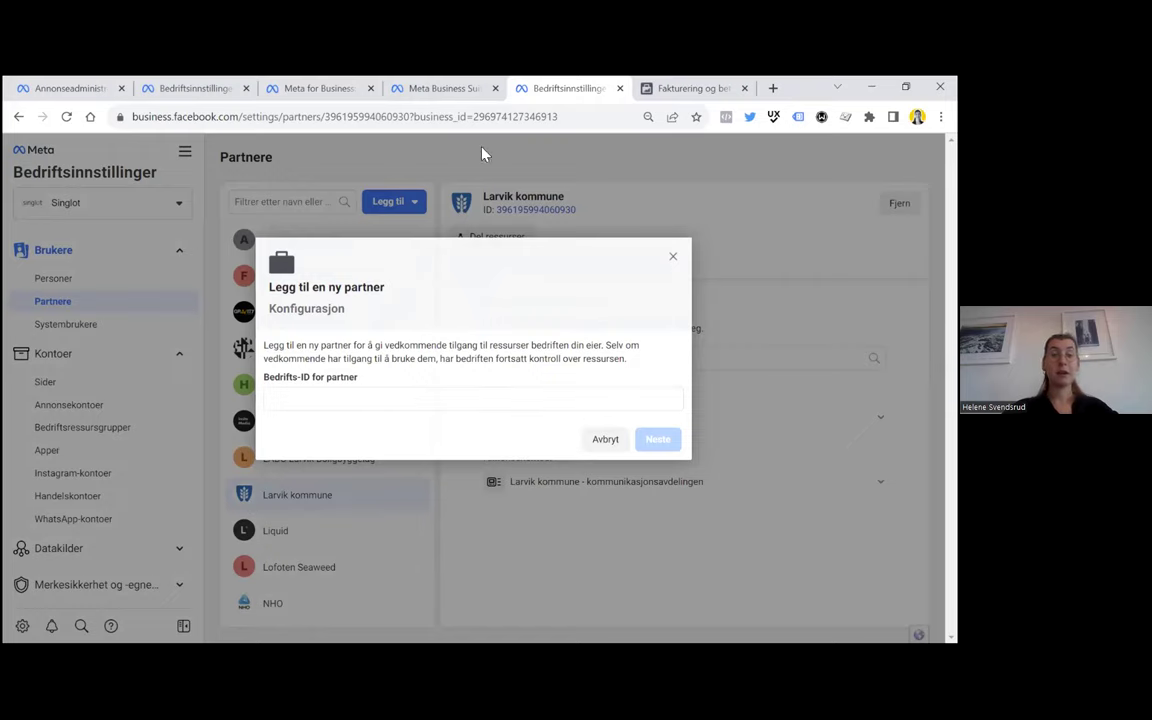
pyautogui.click(508, 117)
pyautogui.doubleClick(508, 117)
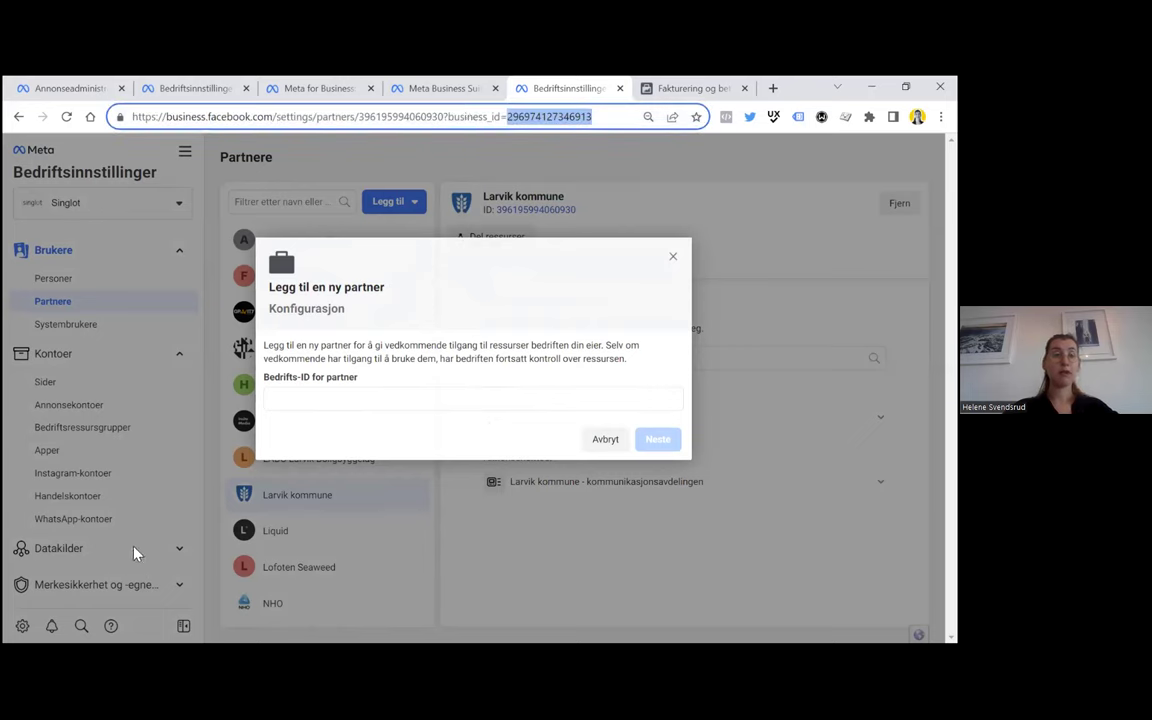
pyautogui.click(605, 439)
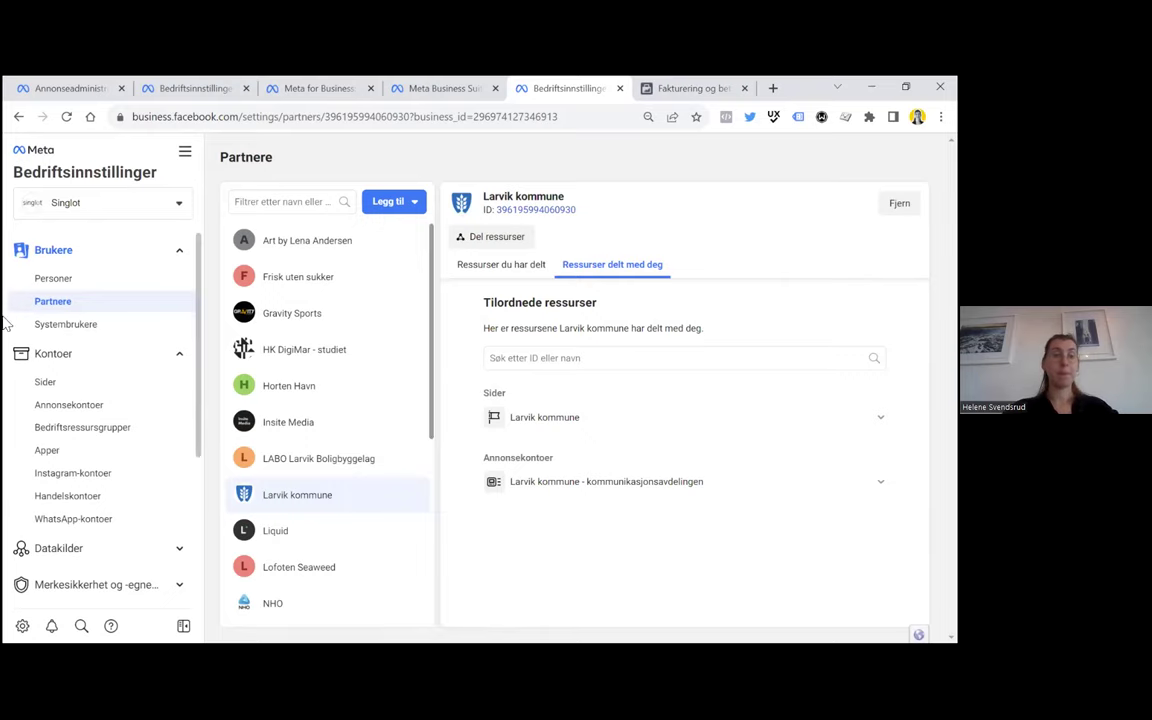
# Browse the business account's Facebook pages and open the access details of the Singlot page
pyautogui.click(46, 384)
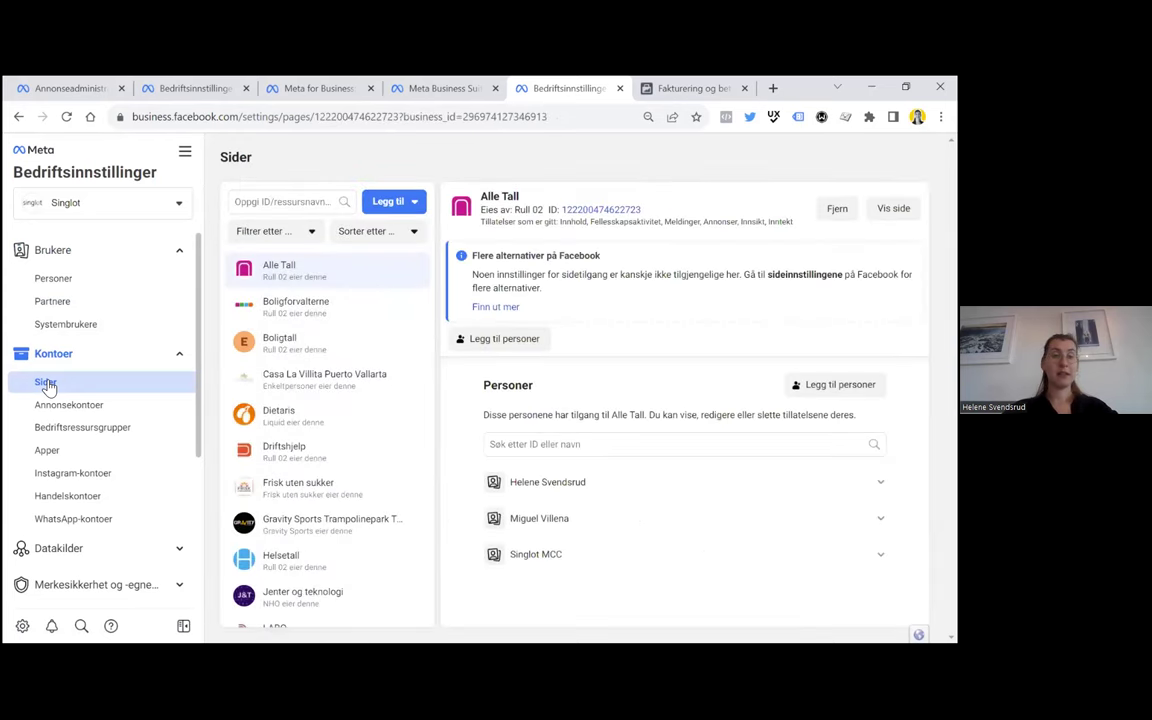
pyautogui.scroll(-2, 287, 432)
pyautogui.scroll(-1, 287, 433)
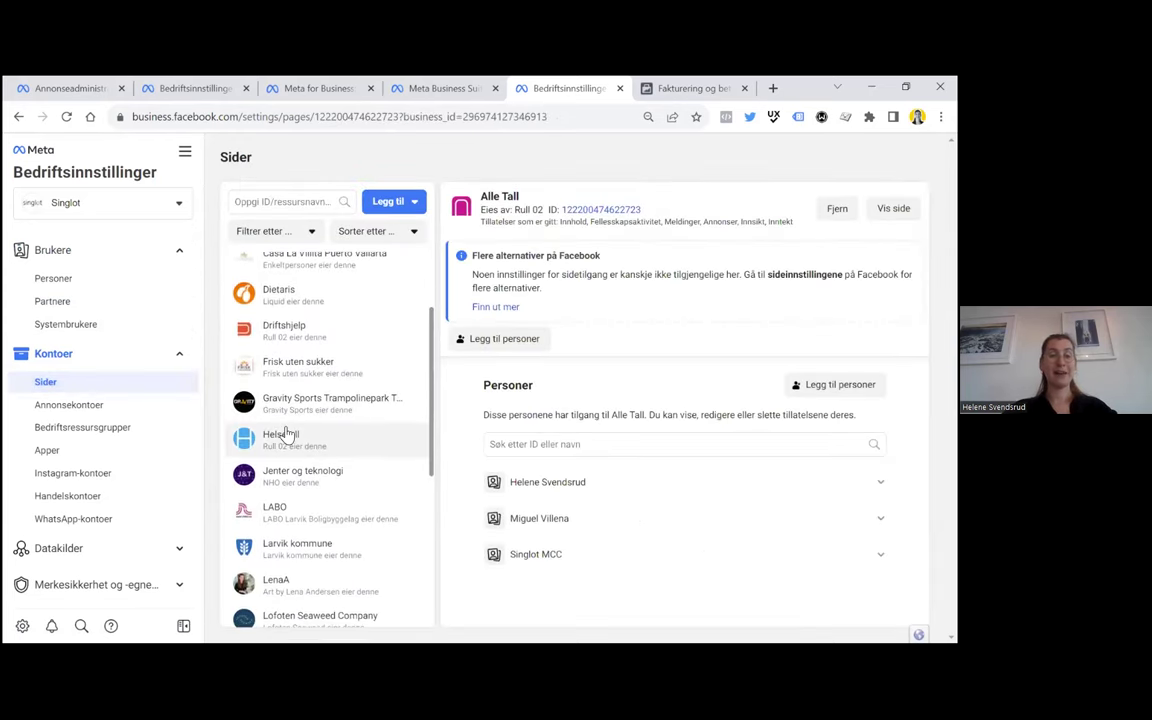
pyautogui.scroll(-4, 303, 472)
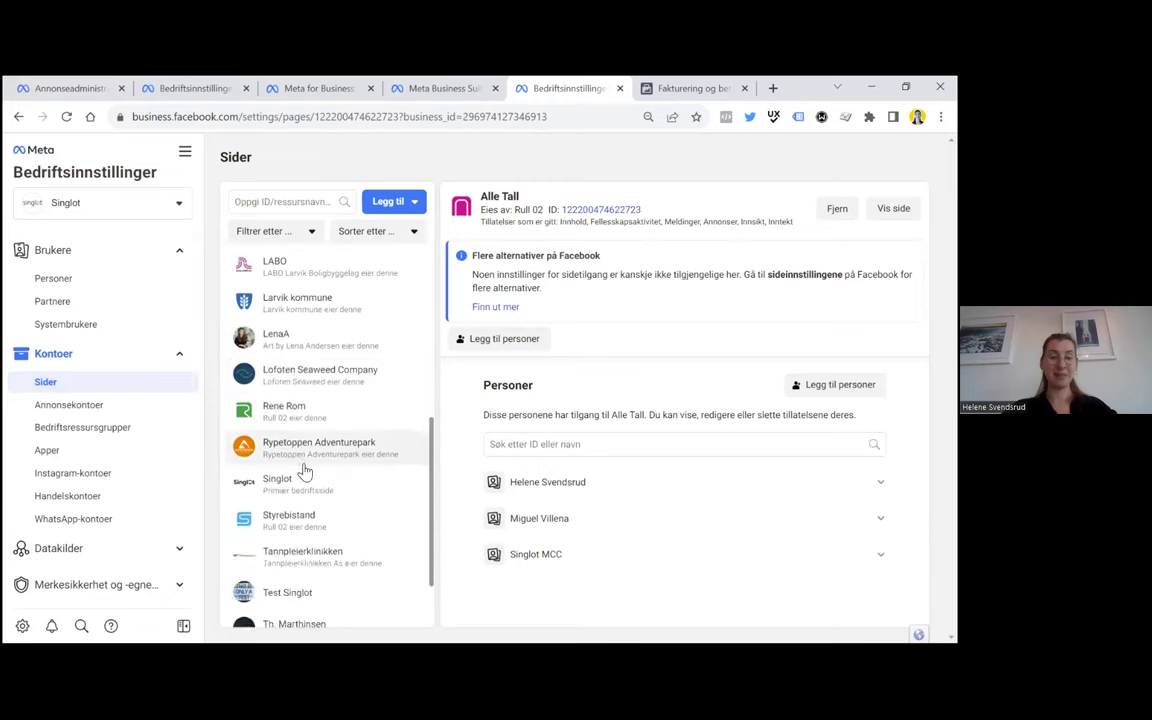
pyautogui.click(270, 487)
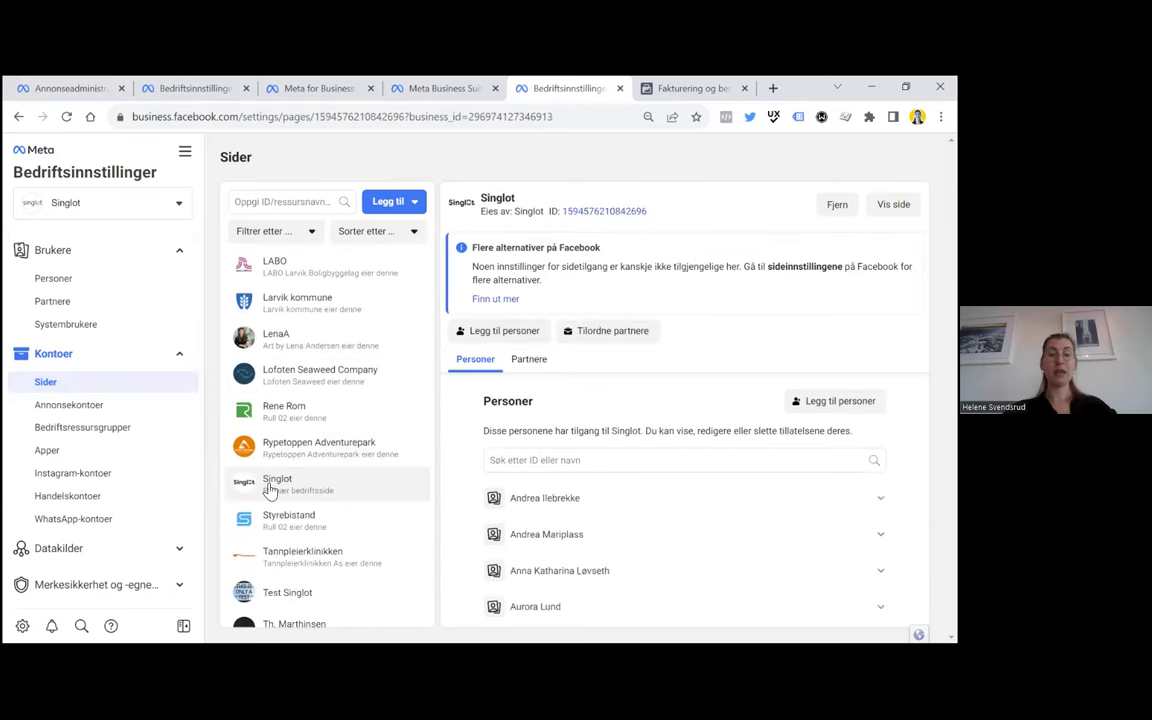
# Examine the options for adding a page and the list of available business accounts, and highlight the business.facebook.com address
pyautogui.click(392, 204)
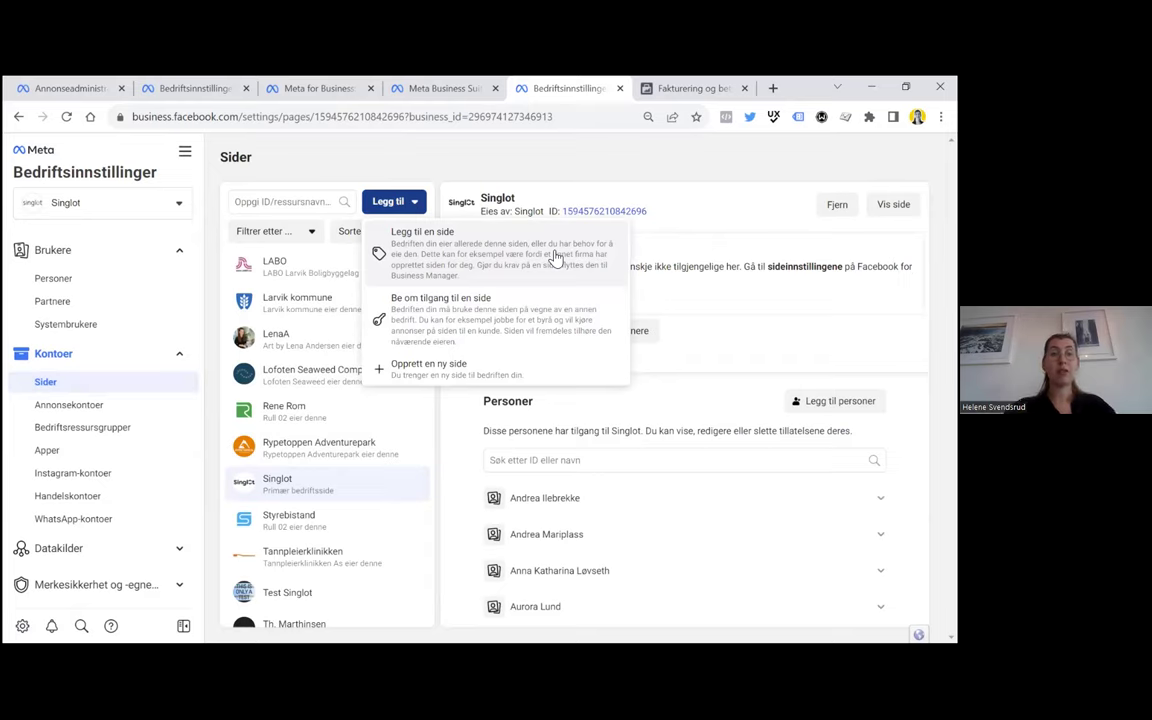
pyautogui.click(100, 202)
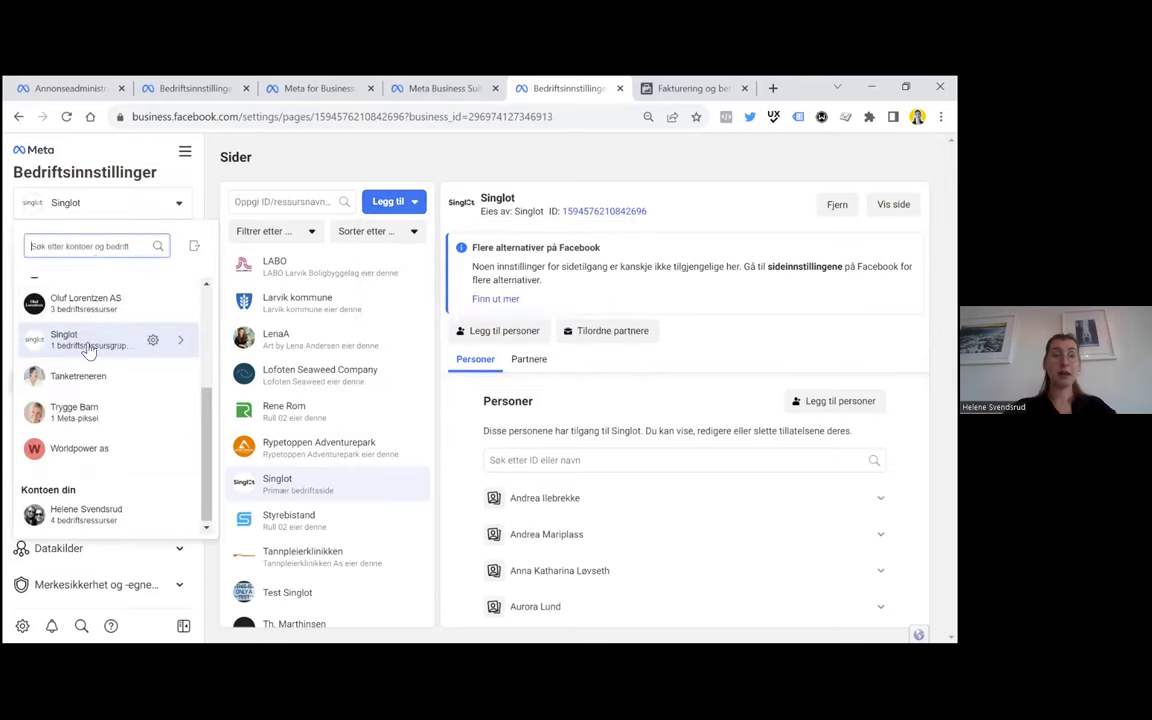
pyautogui.click(284, 158)
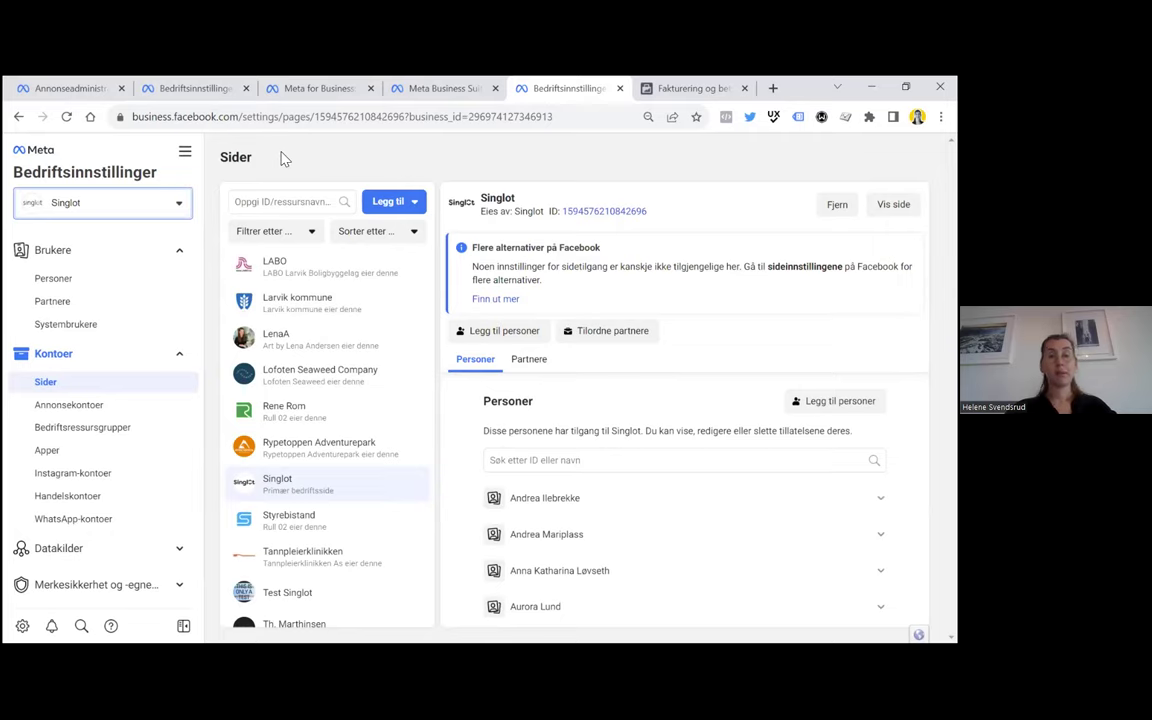
pyautogui.moveTo(242, 116); pyautogui.dragTo(144, 120)
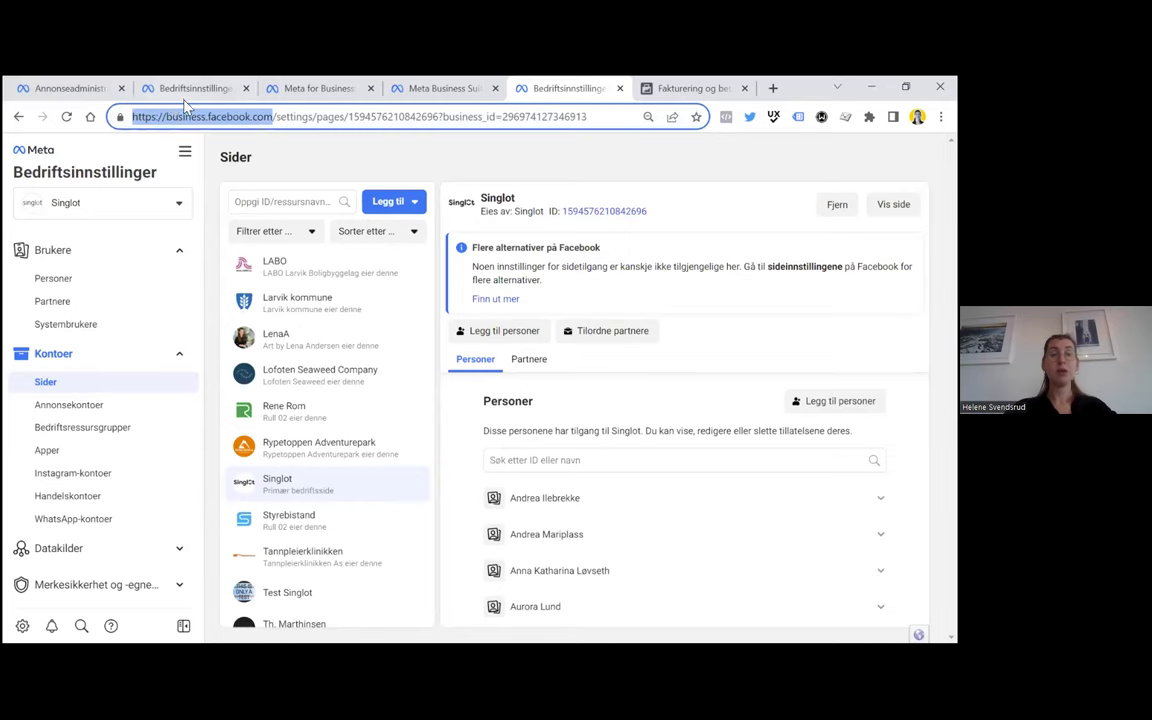
pyautogui.click(290, 162)
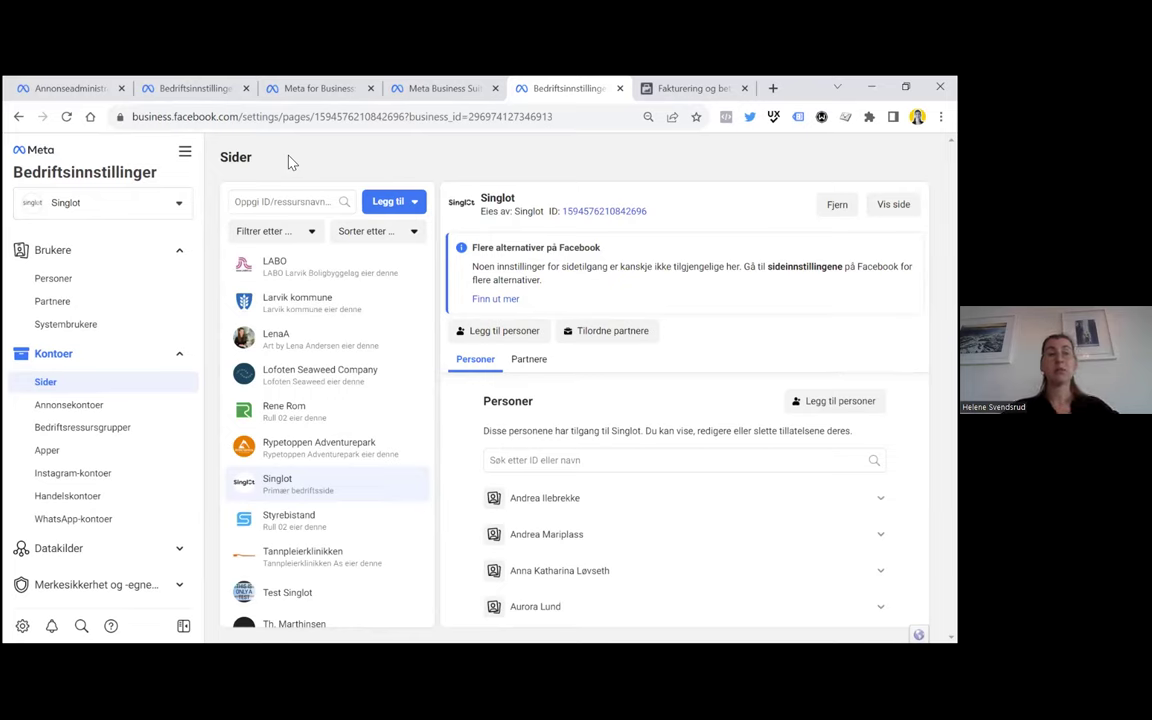
# View the business account's ad accounts and the options for adding, requesting access to or creating one
pyautogui.click(60, 406)
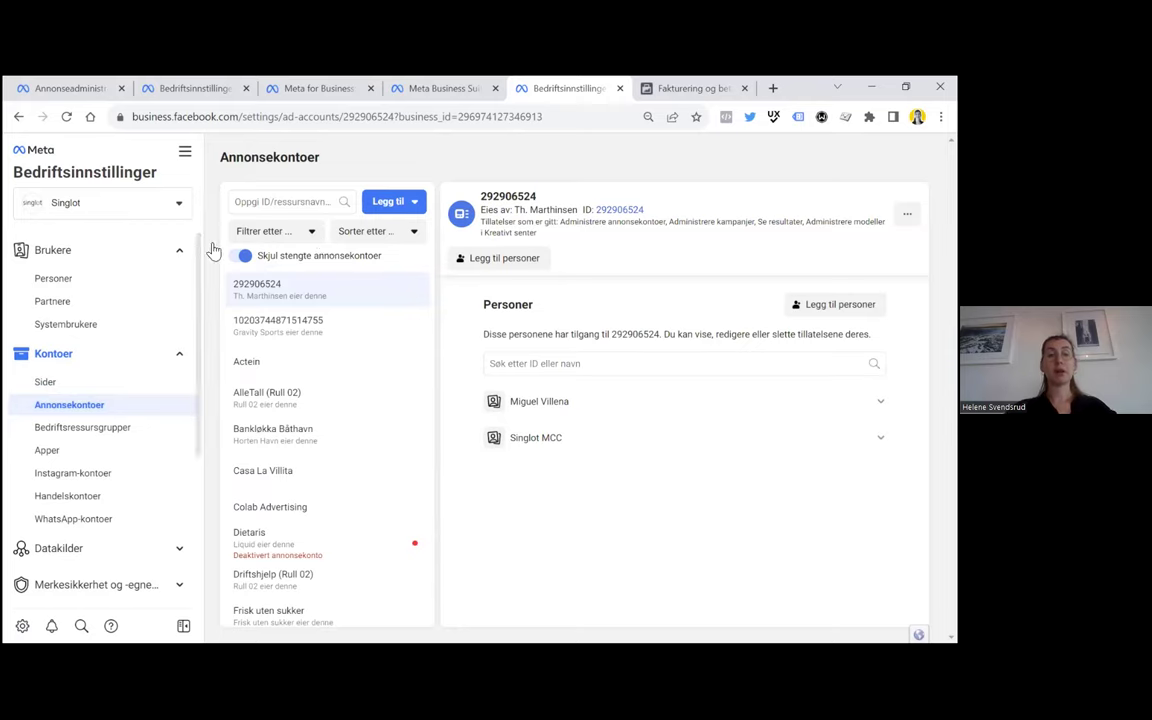
pyautogui.click(386, 201)
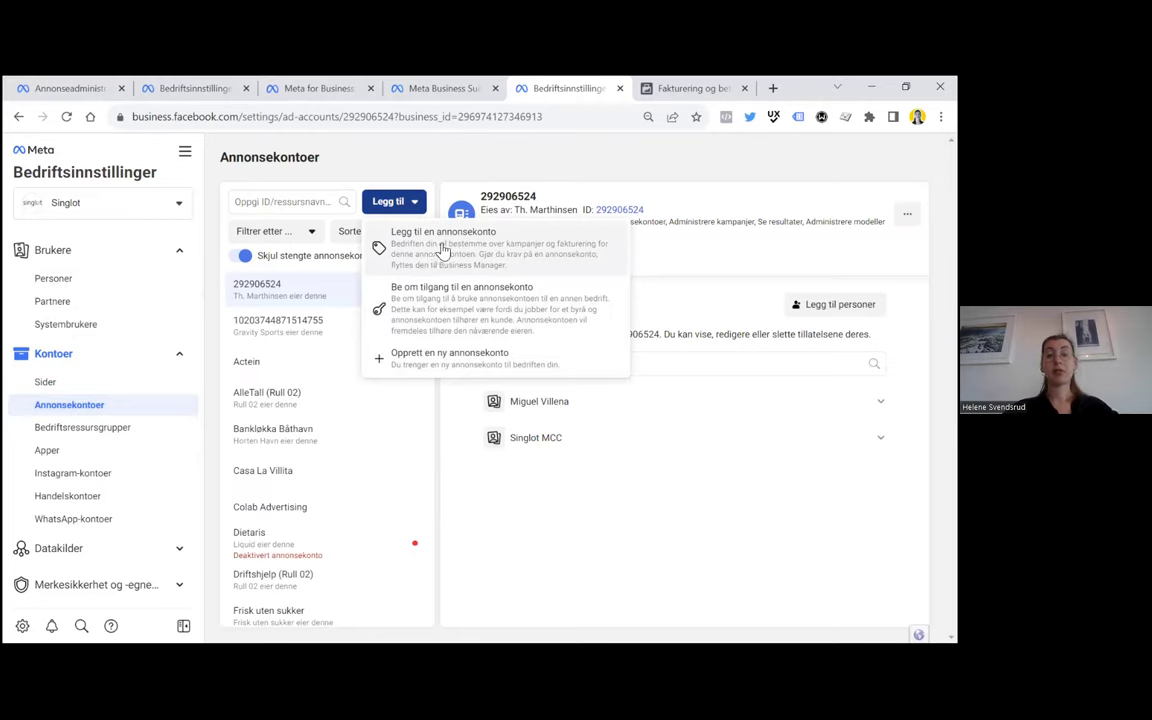
pyautogui.click(467, 162)
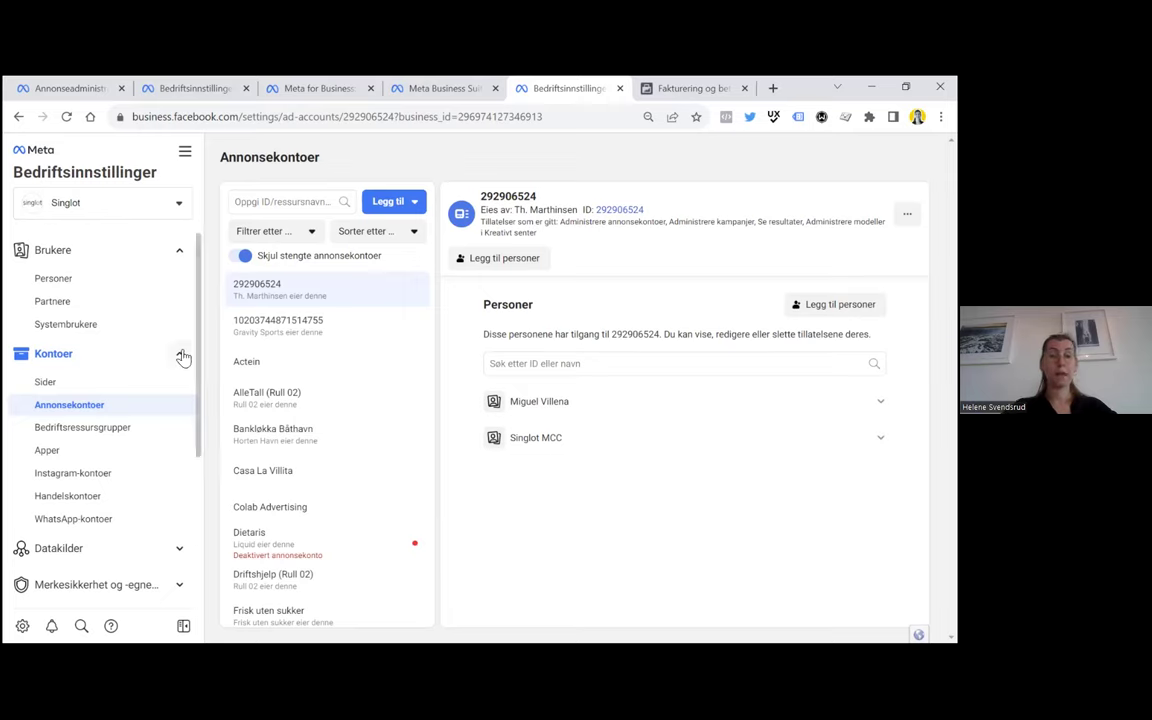
# Check the Piksler section among the Singlot account's data sources, and open Hendelsesadministrasjon
pyautogui.scroll(-1, 100, 490)
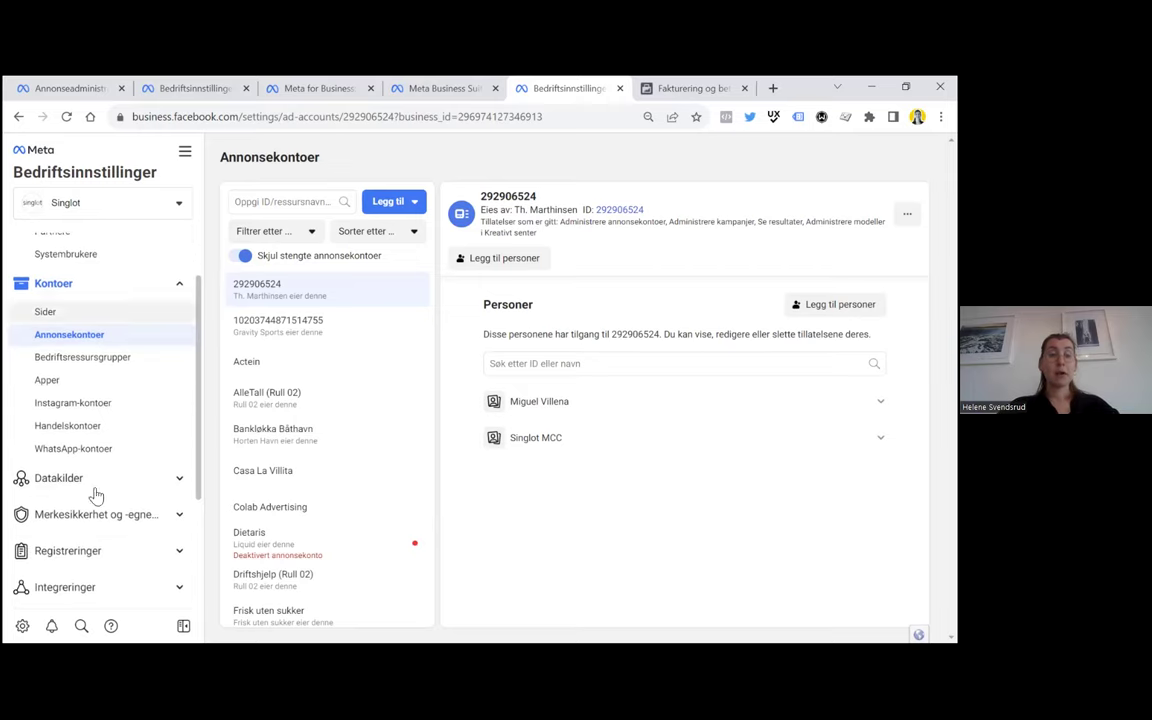
pyautogui.click(70, 479)
pyautogui.scroll(-2, 70, 470)
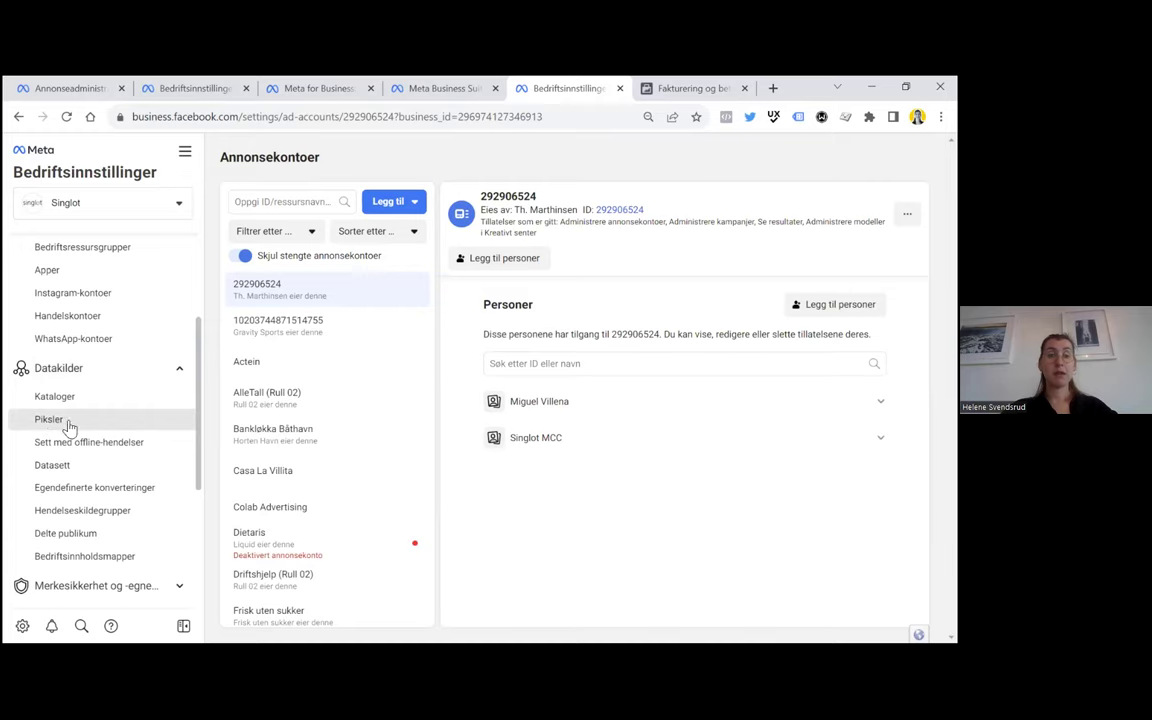
pyautogui.rightClick(61, 428)
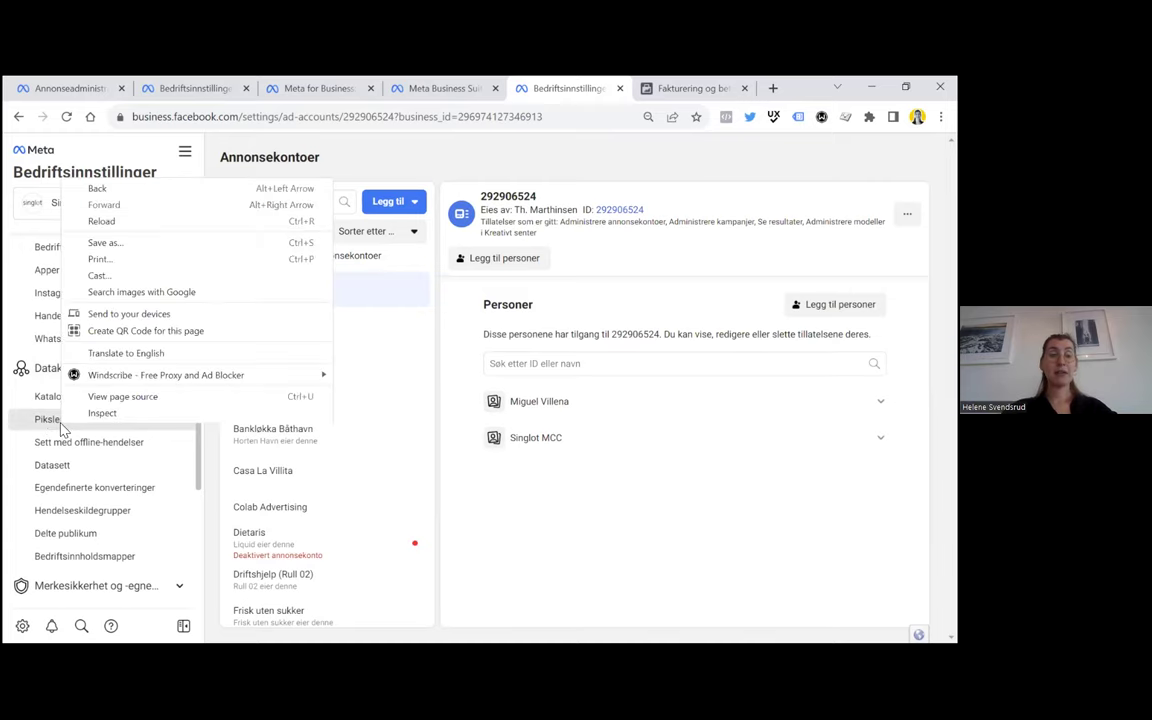
pyautogui.click(66, 426)
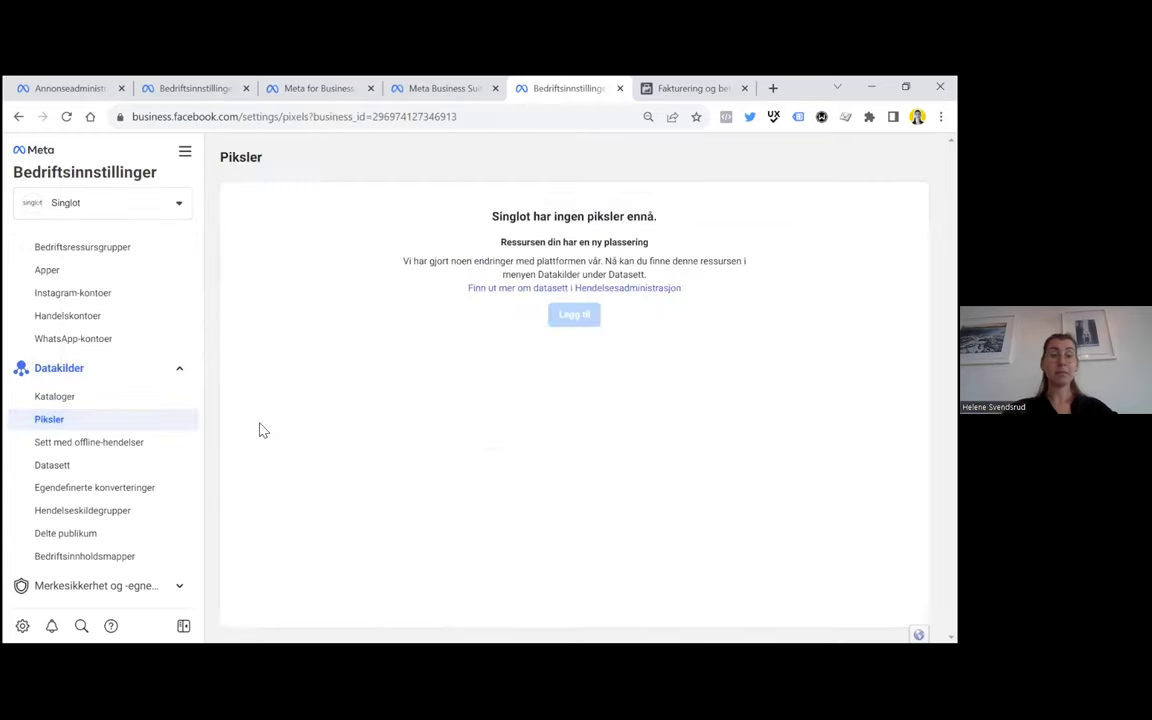
pyautogui.click(185, 151)
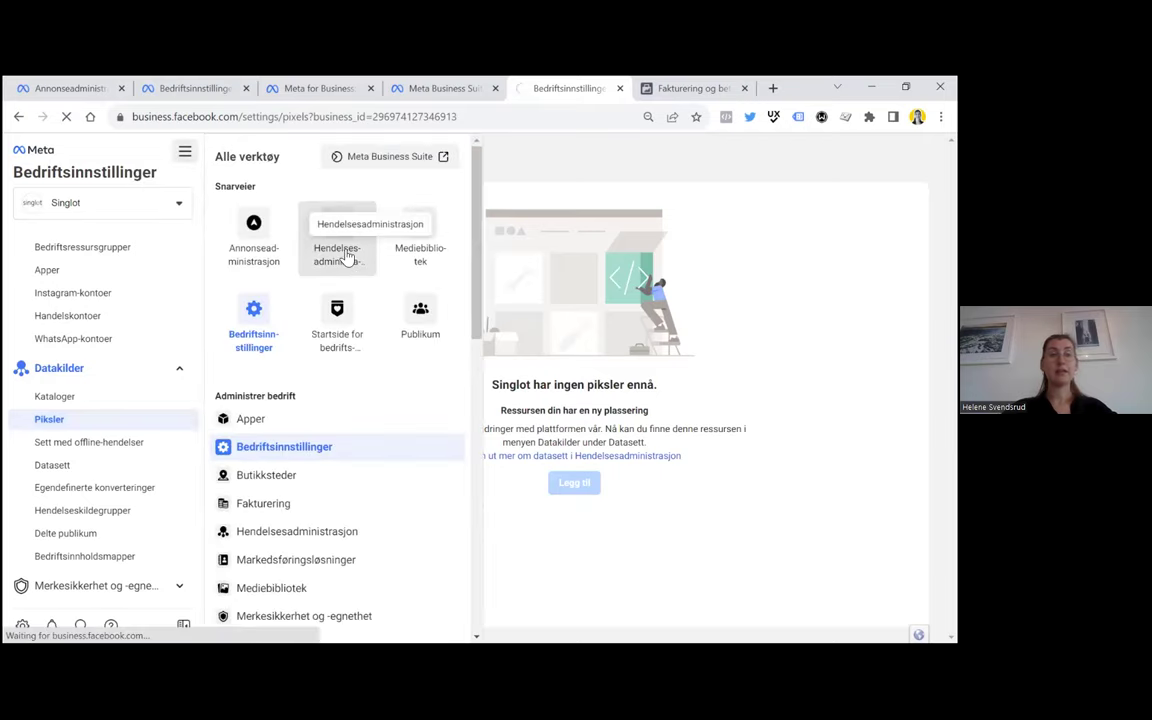
pyautogui.click(347, 257)
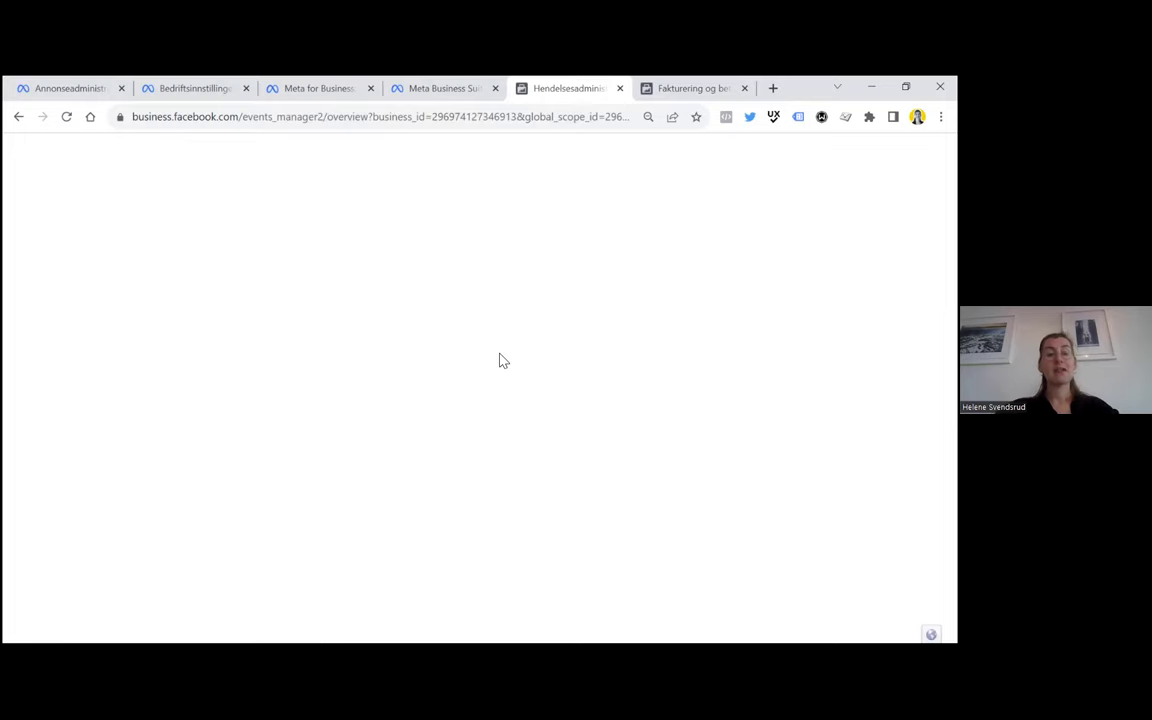